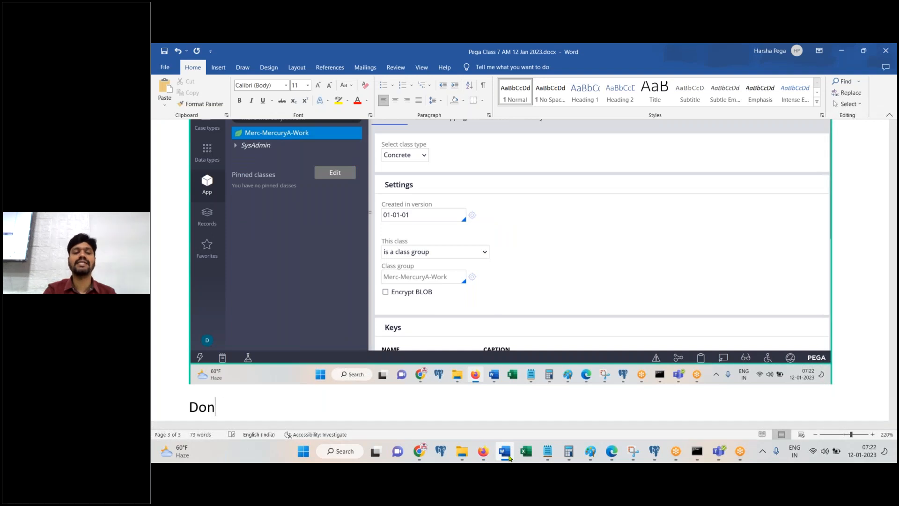
Step: Add a 'Division class' line beneath 'Done.' in the Word notes, then minimize Word
key("Return")
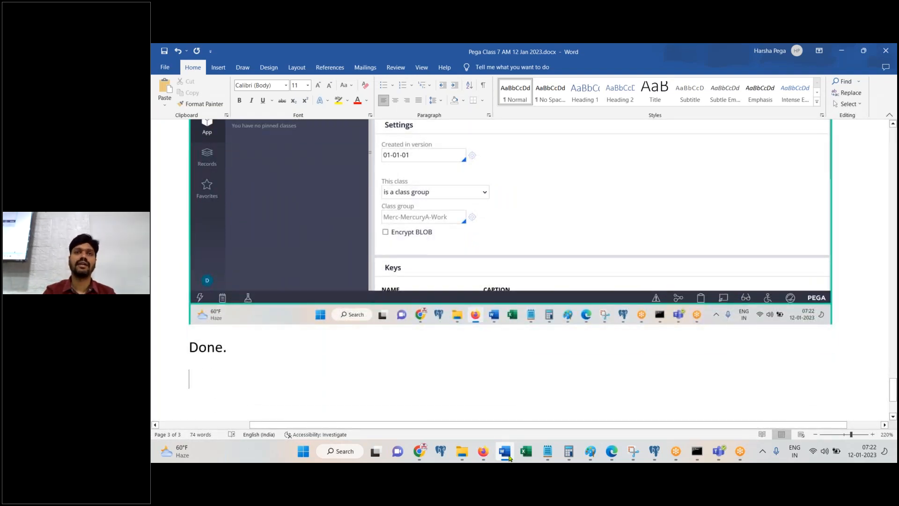
type("Division")
key("BackSpace")
type("on class")
key("Return")
left_click(505, 452)
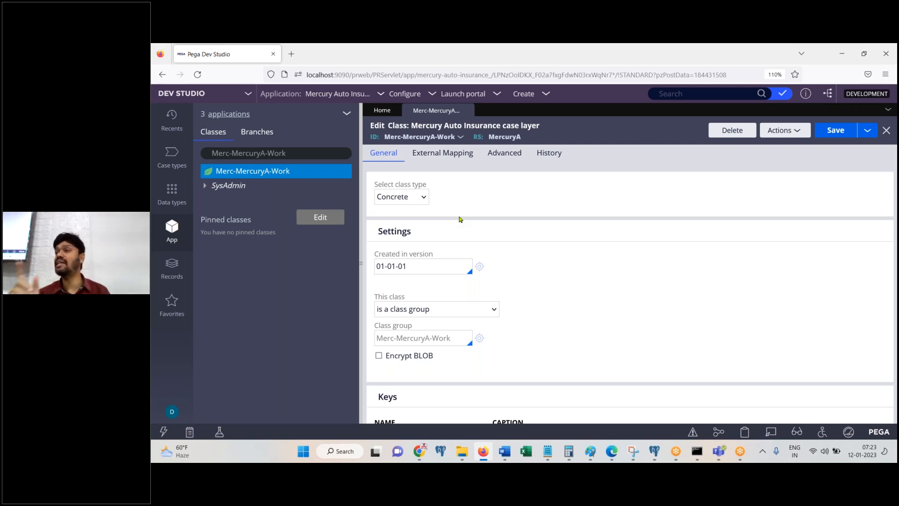
Step: Filter the class explorer search down to 'Merc'
left_click(318, 154)
key("BackSpace")
key("BackSpace")
key("BackSpace")
key("BackSpace")
key("BackSpace")
key("BackSpace")
key("BackSpace")
key("BackSpace")
key("BackSpace")
key("BackSpace")
key("BackSpace")
key("BackSpace")
key("BackSpace")
key("BackSpace")
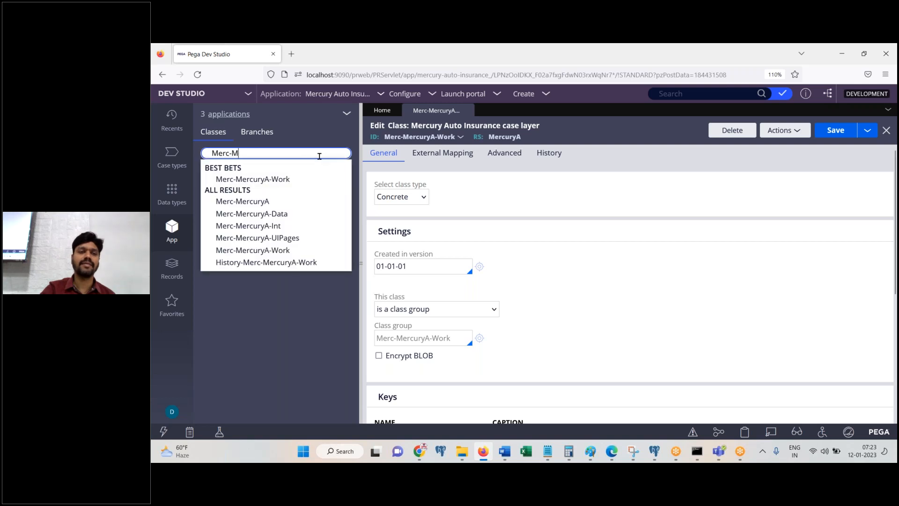
key("Return")
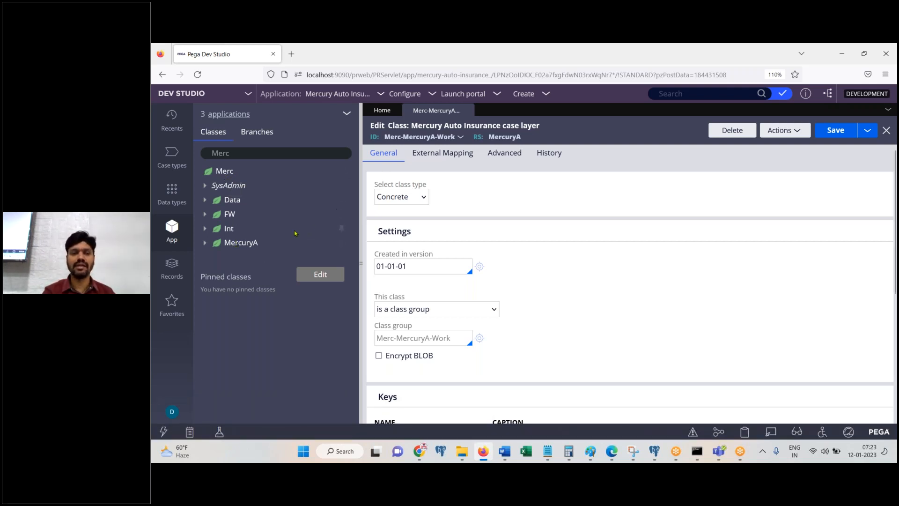
Step: Open the MercuryA class definition from its right-click menu
left_click(252, 247)
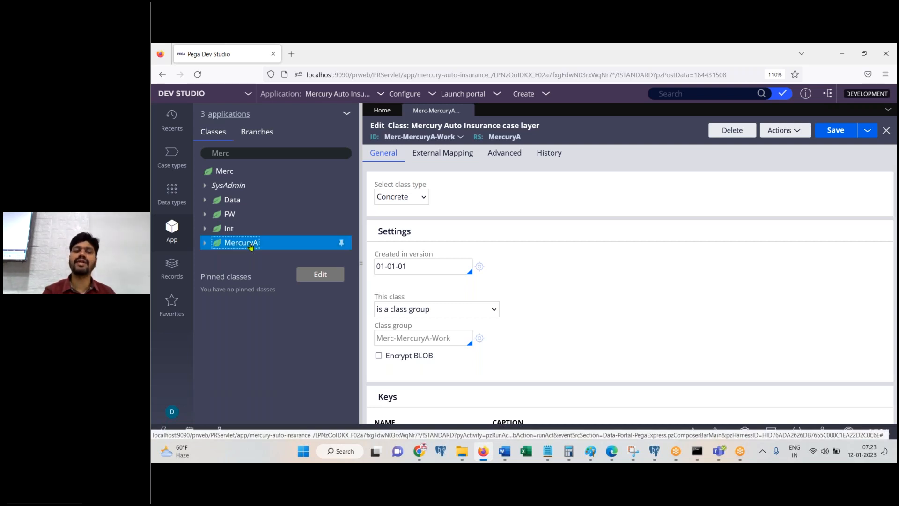
right_click(251, 247)
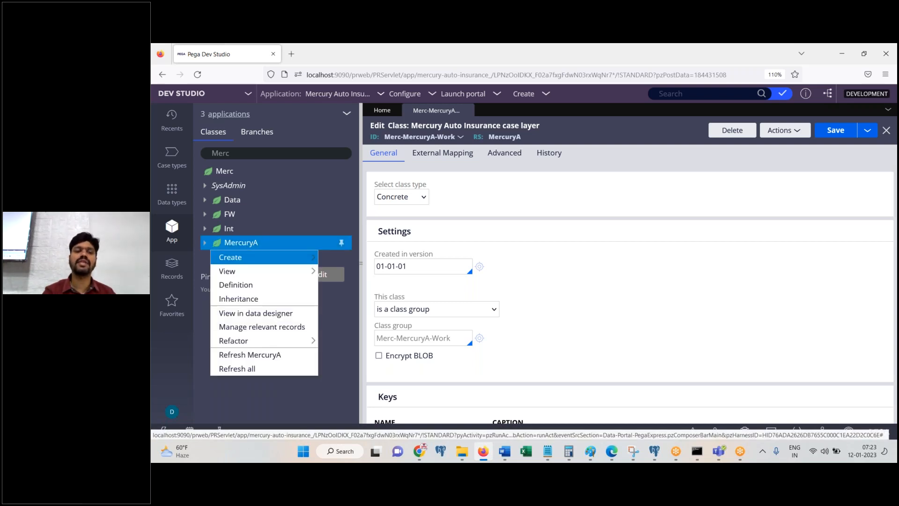
left_click(260, 286)
Step: Review the abstract Merc-MercuryA namespace class form and its class ID
left_click(505, 452)
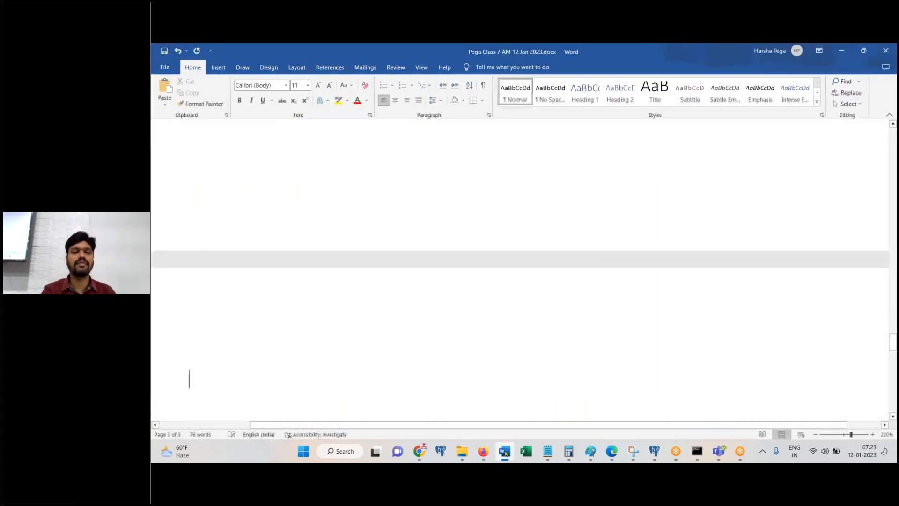
left_click(505, 452)
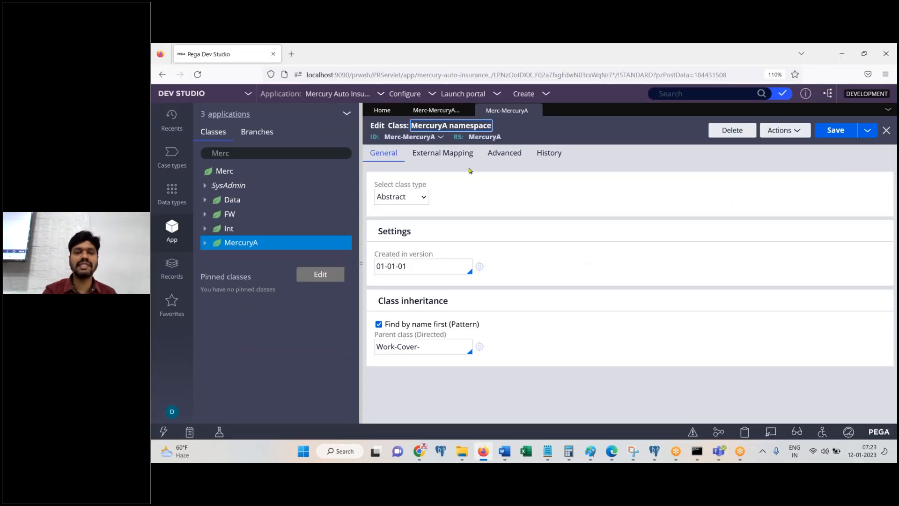
left_click_drag(385, 137, 433, 145)
left_click(434, 145)
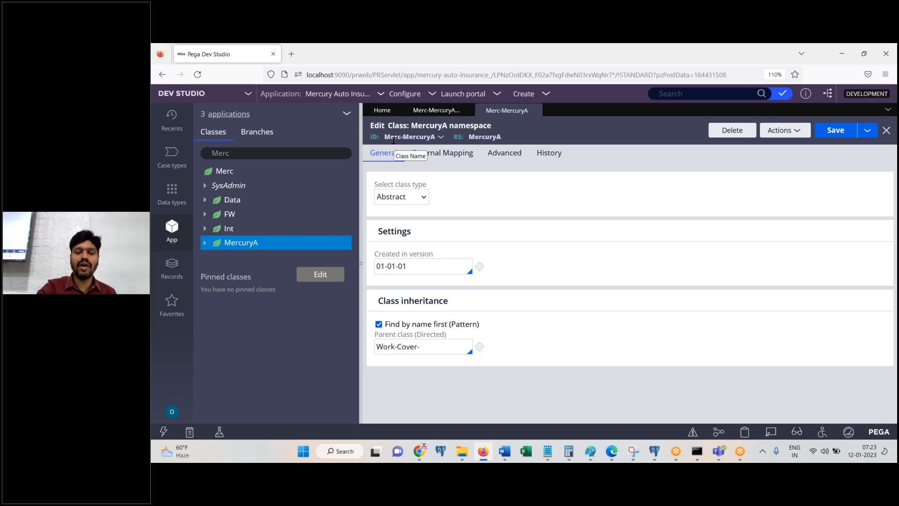
Step: Note 'Abstract class' and 'Org Class' in Word, then minimize it
left_click(504, 452)
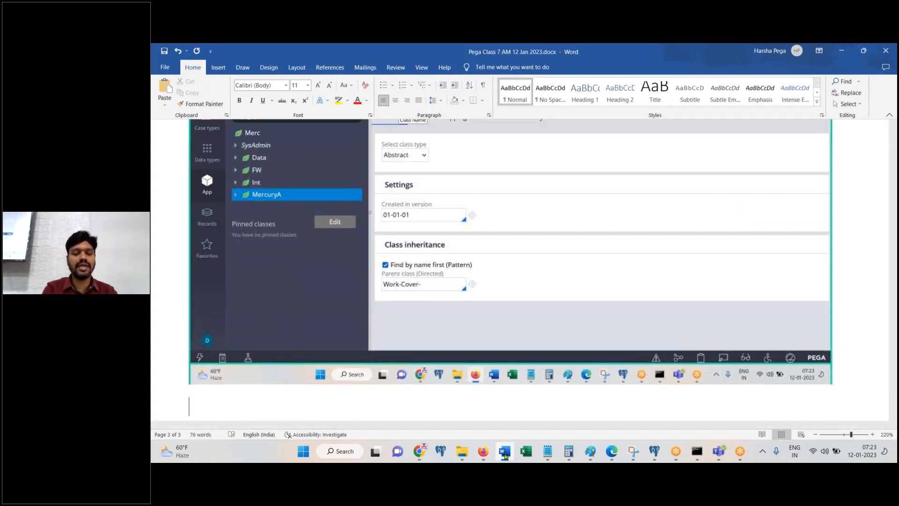
type("Abstract class")
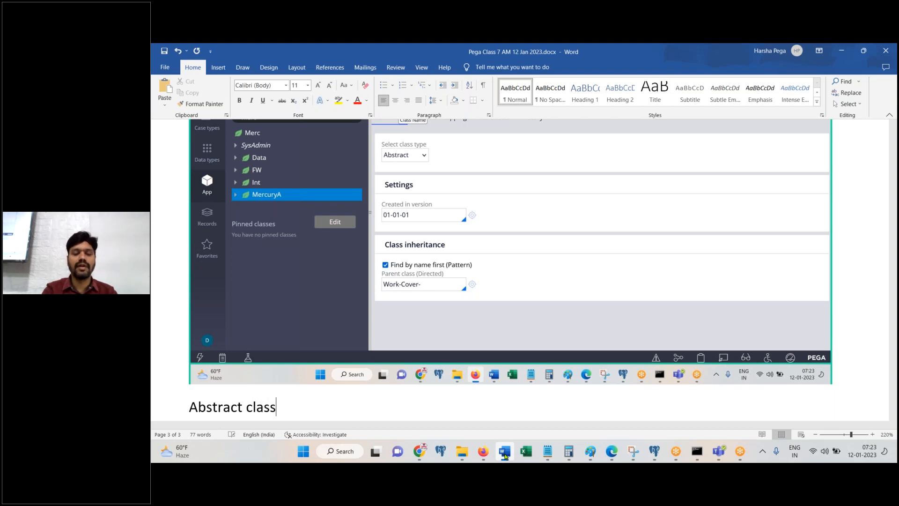
key("Return")
key("Return")
type("Org Class")
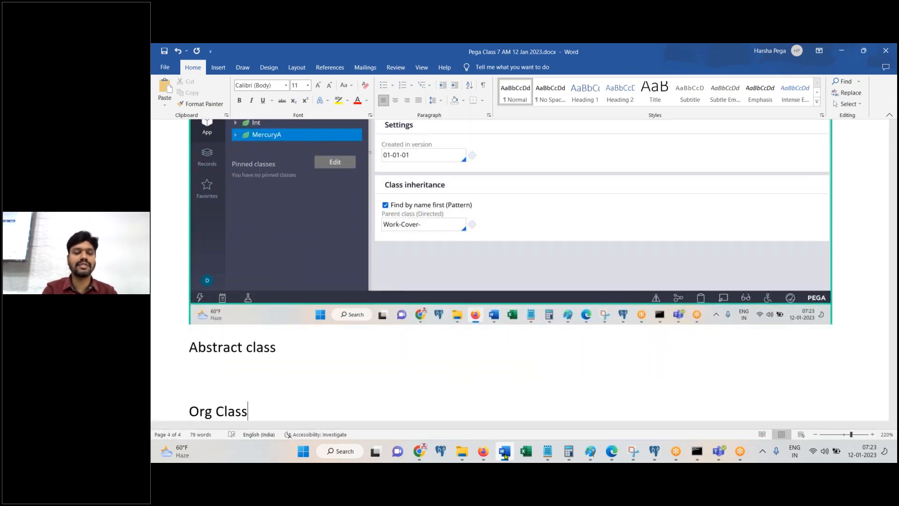
key("Return")
left_click(505, 454)
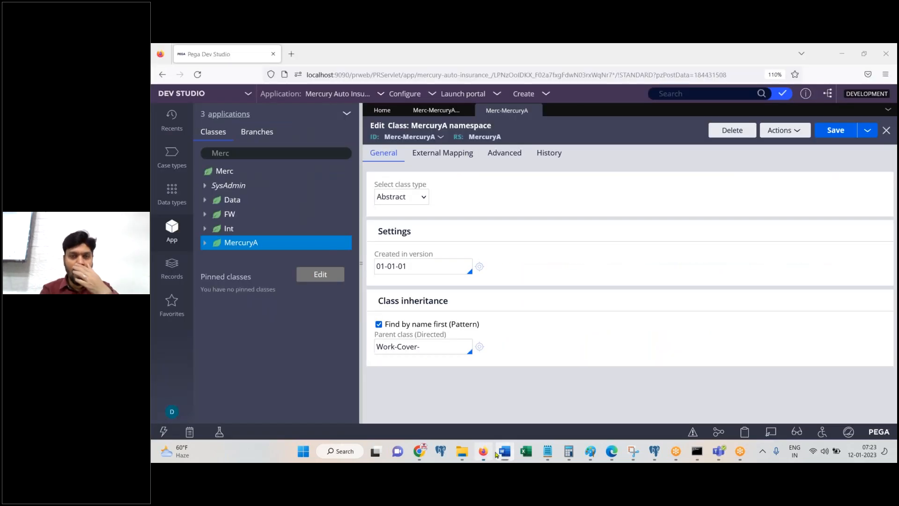
Step: Return to Merc-MercuryA-Work, expand MercuryA's subclasses, and bring up the Organization structure drawing in Paint
left_click(438, 112)
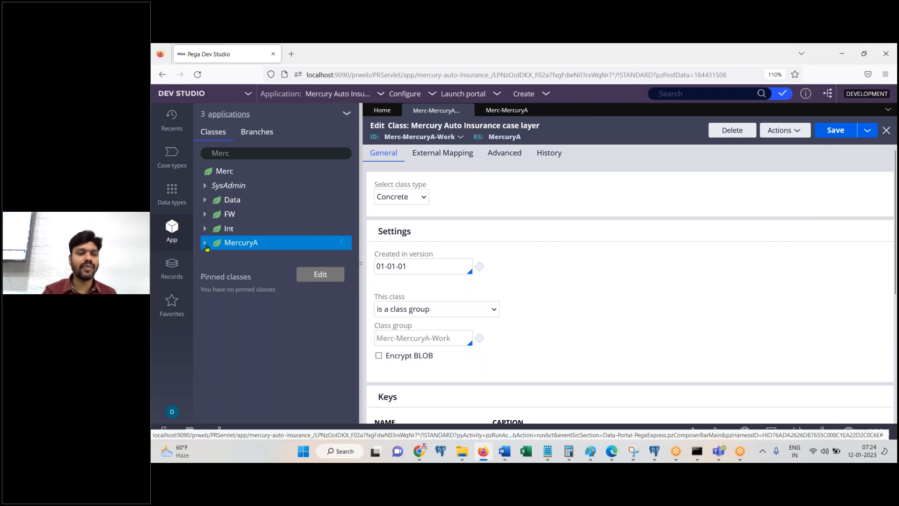
left_click(205, 243)
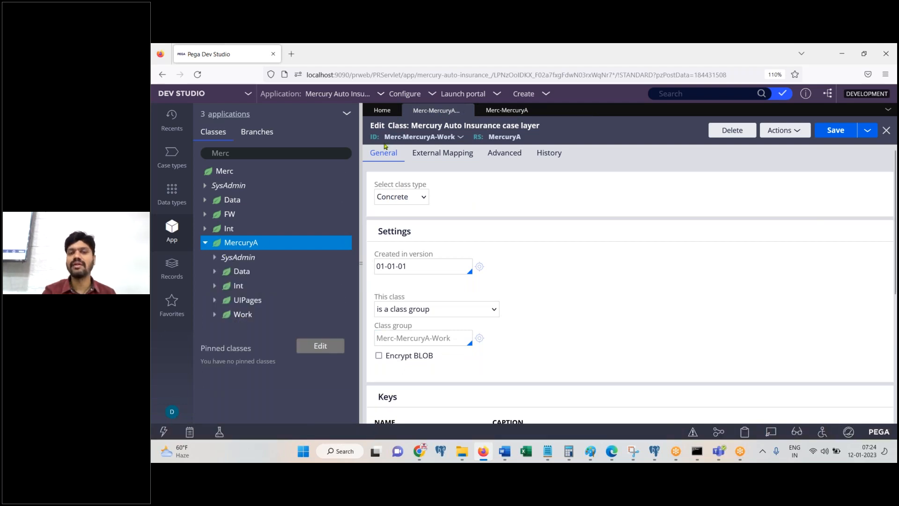
left_click_drag(385, 139, 425, 140)
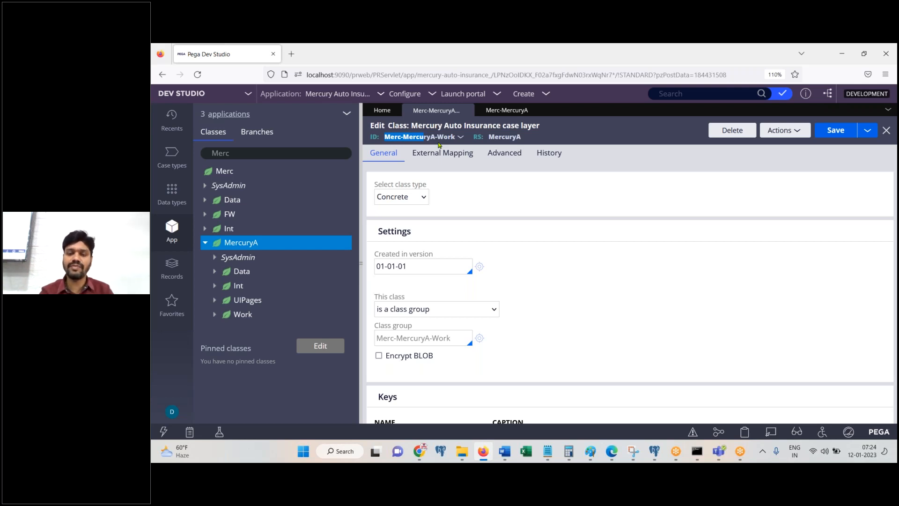
left_click(591, 451)
left_click(652, 409)
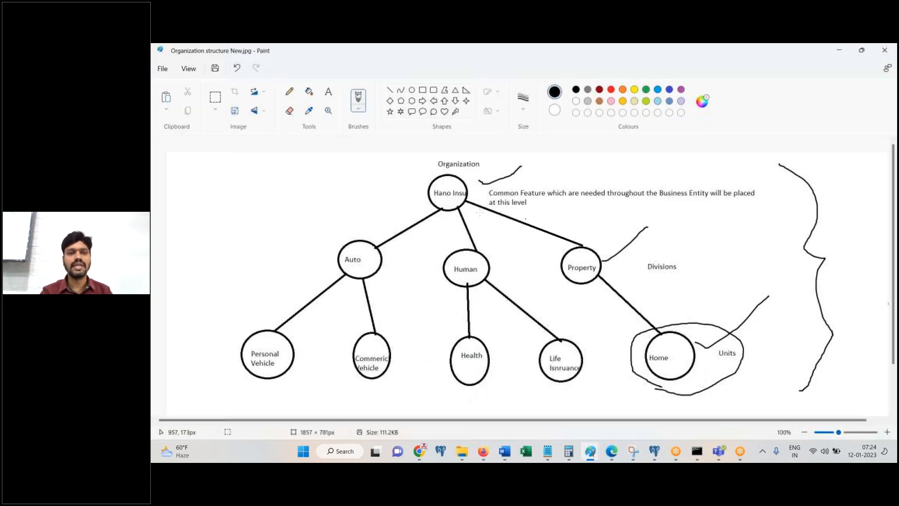
Step: Trial-erase the Hano Insu–Property connector in Paint, undo it, and return to Dev Studio
left_click(293, 116)
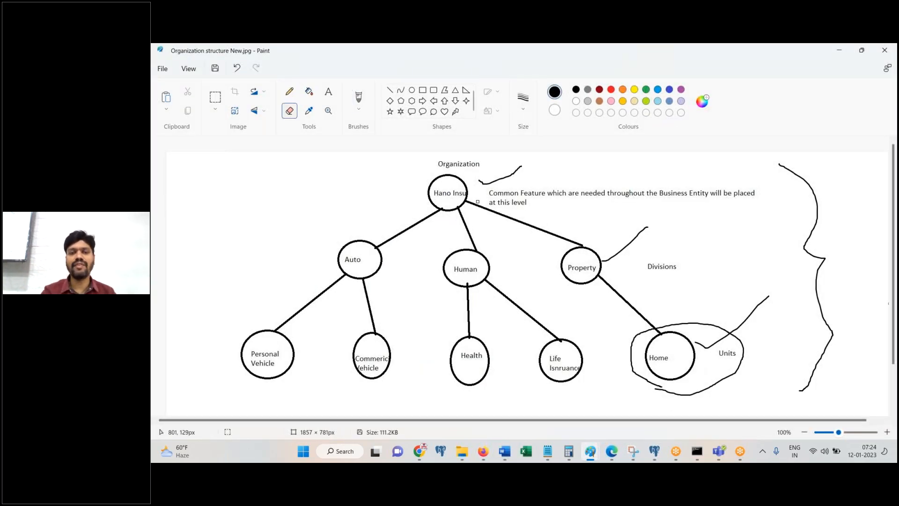
left_click_drag(469, 203, 569, 239)
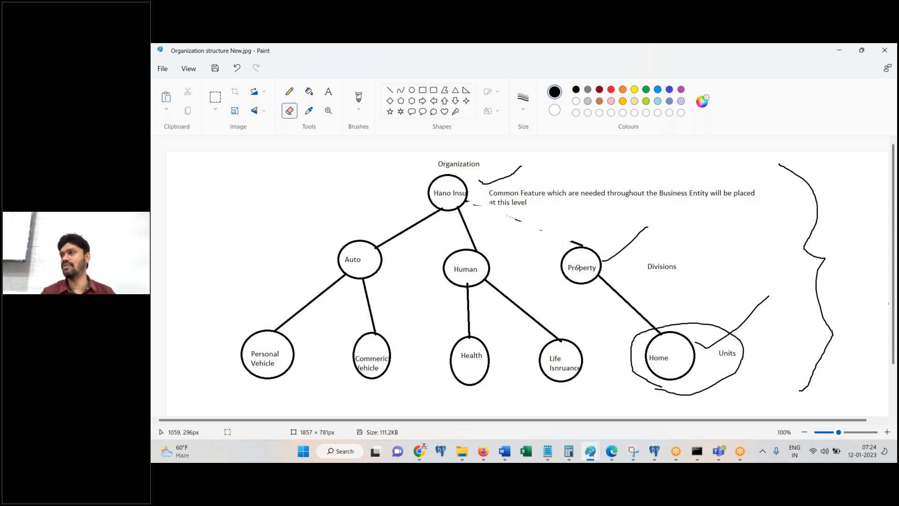
key("ctrl+z")
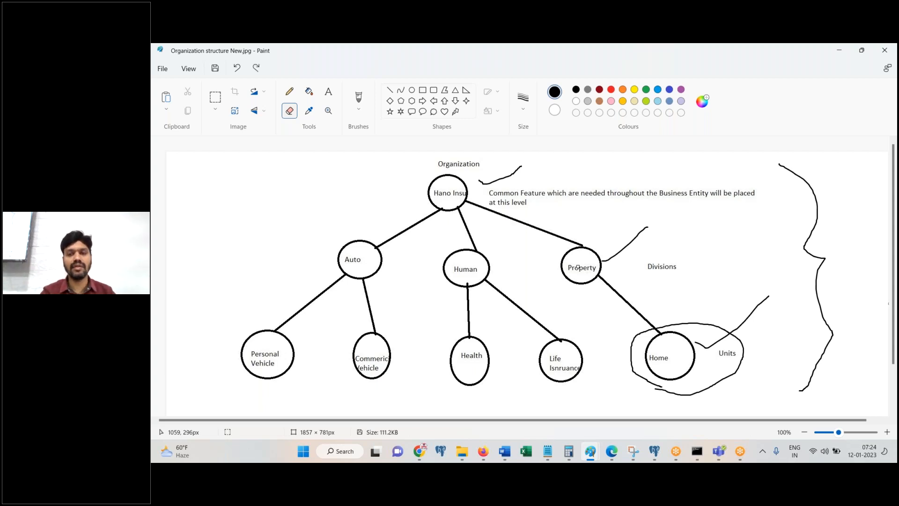
left_click(483, 451)
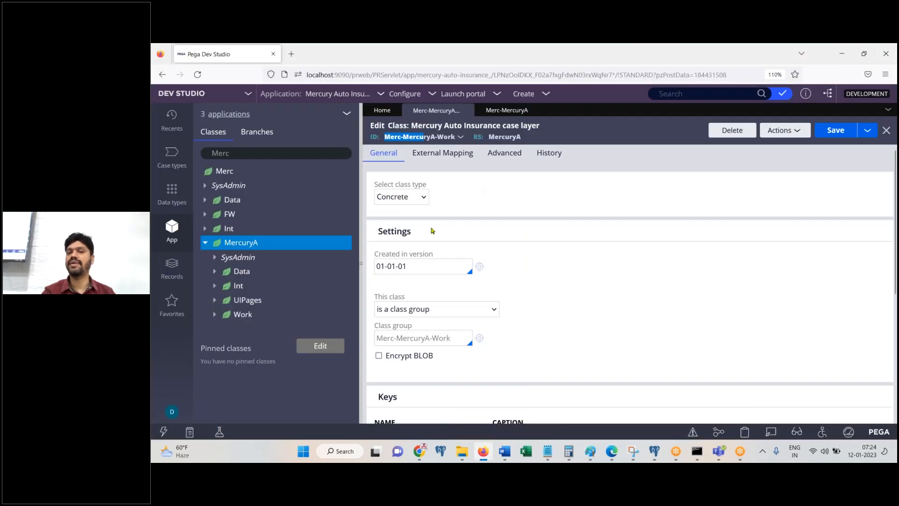
Step: Open the Merc top-level class definition from its right-click menu
left_click(230, 176)
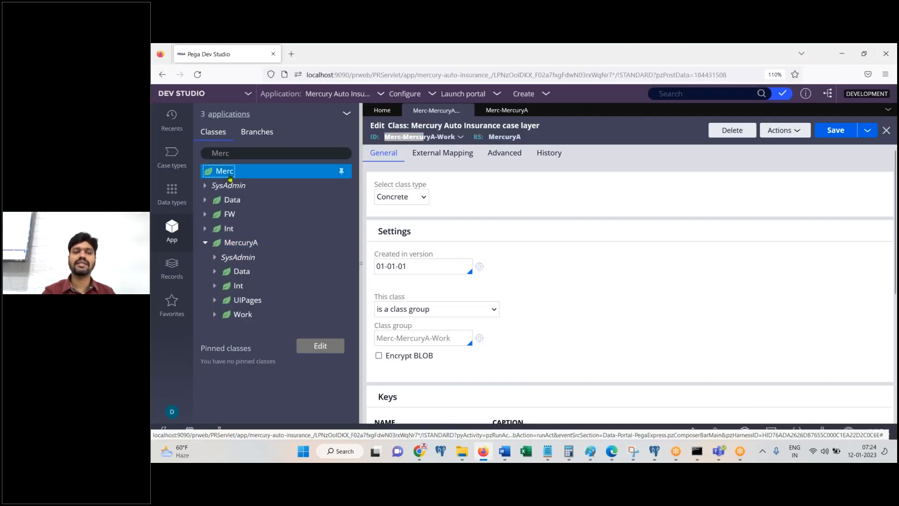
right_click(230, 177)
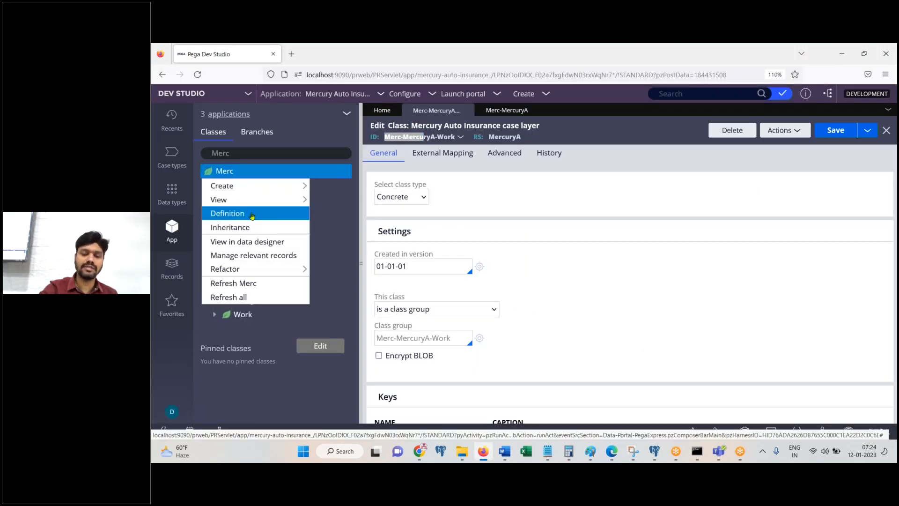
left_click(252, 215)
Step: Paste the Merc class screenshot into Word and note 'This is also Abstract class.'
key("alt+Tab")
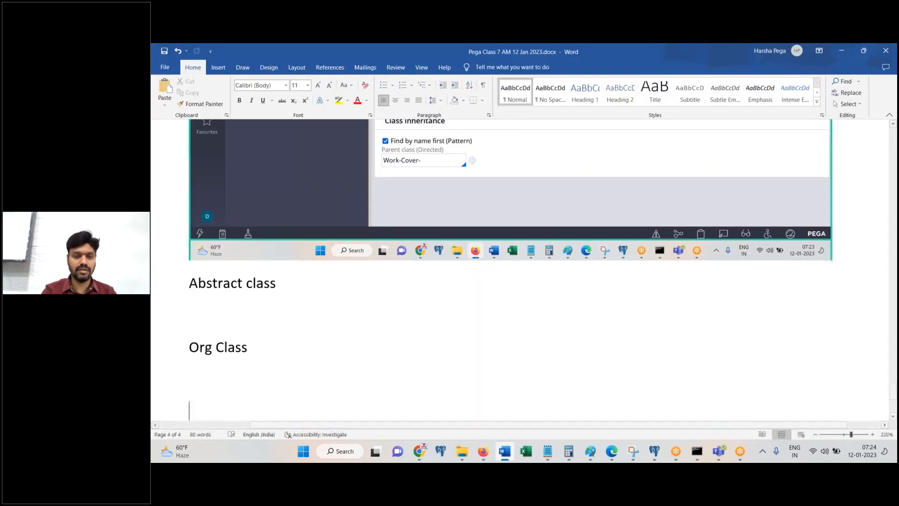
key("ctrl+v")
key("alt+Tab")
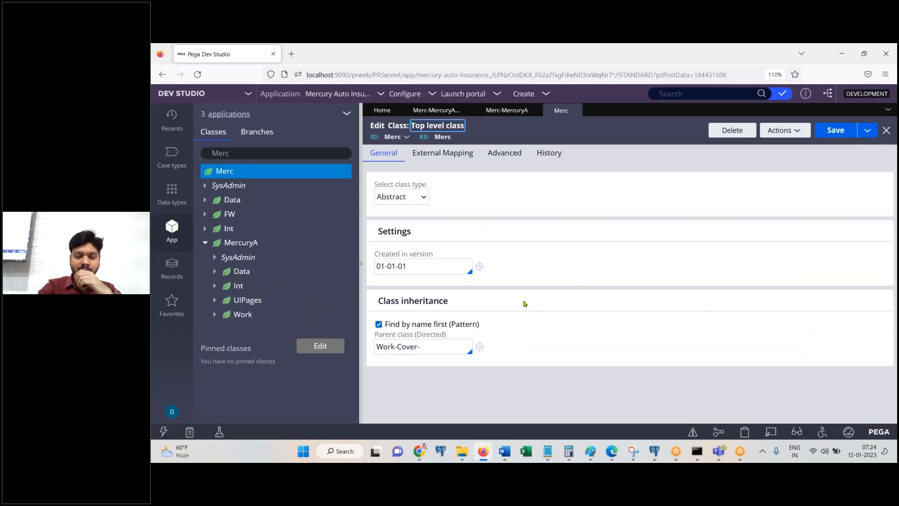
left_click(504, 451)
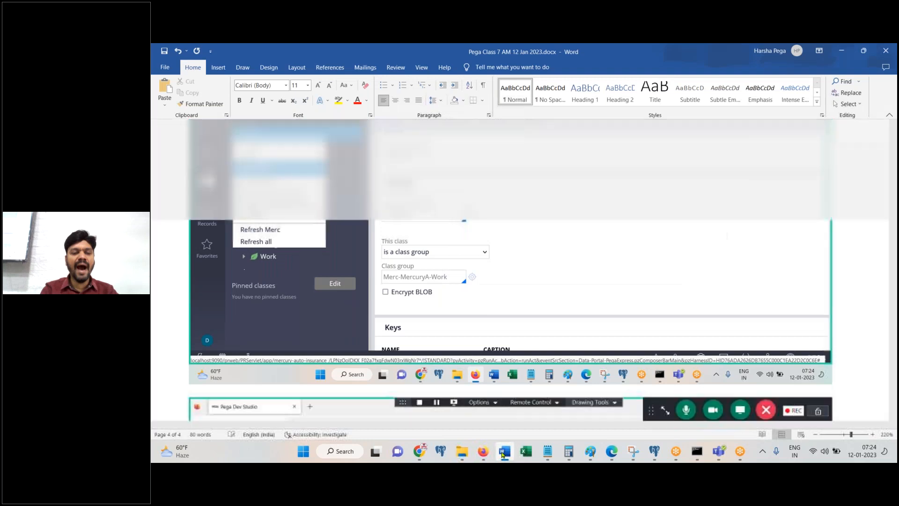
key("ctrl+v")
key("Return")
type("This is also Abstract clas")
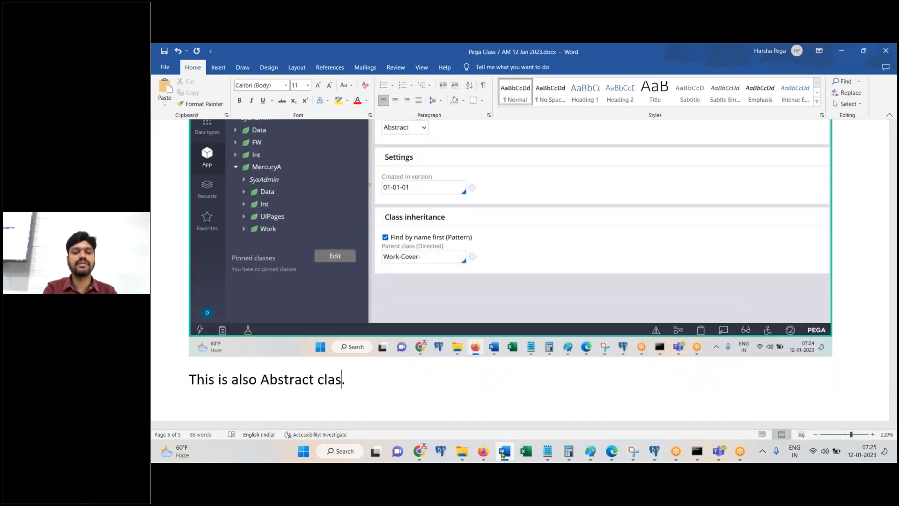
type("s.")
key("Return")
Step: Complete 'Done.' on its own line in Word and switch back to Dev Studio
type("Done")
key("BackSpace")
type("ne.")
key("Return")
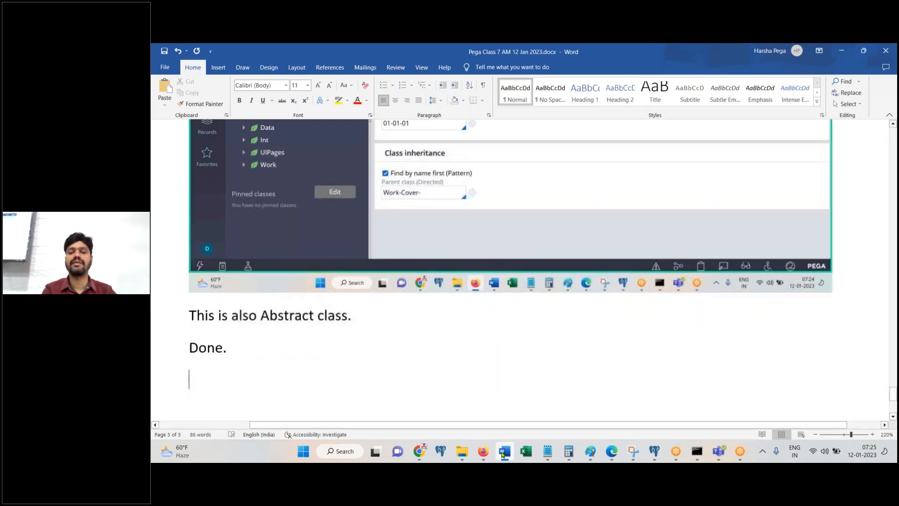
left_click(483, 451)
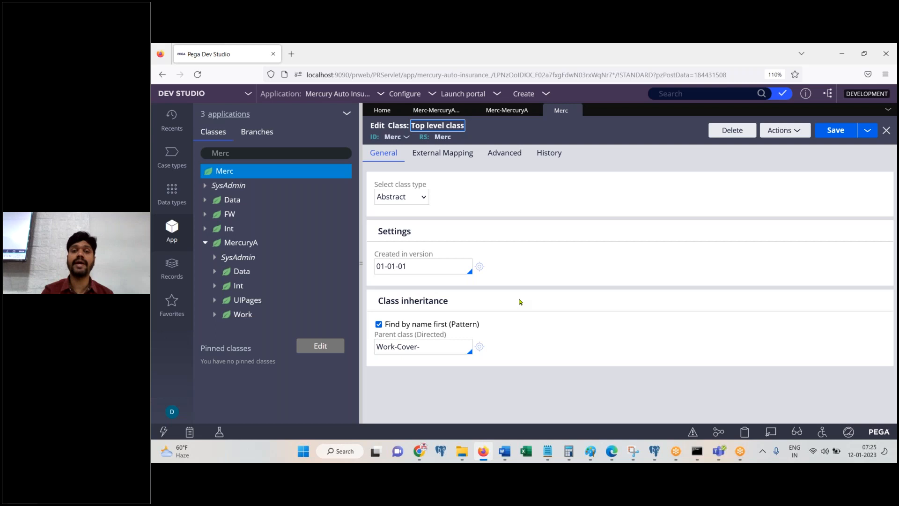
Step: Open the Mercury Auto Insurance application definition, check its ID MercuryA, then bring up Word
left_click(507, 110)
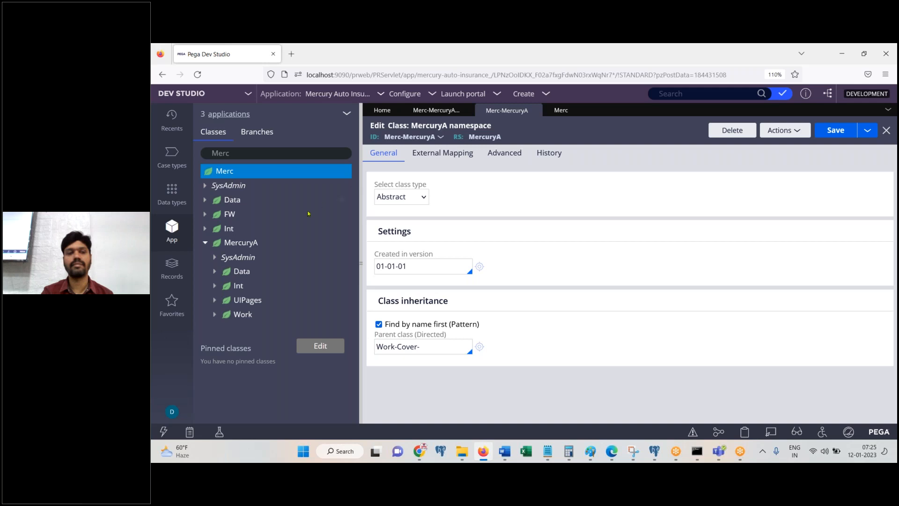
left_click(338, 94)
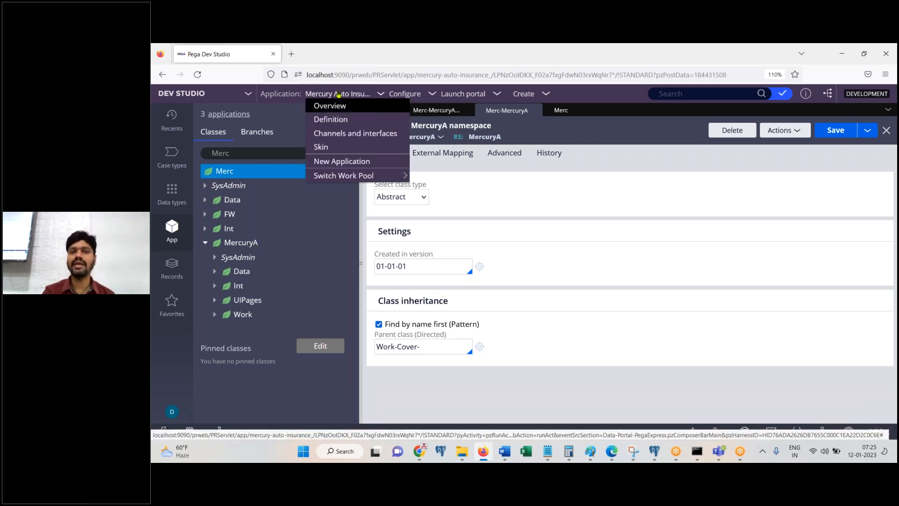
left_click(337, 121)
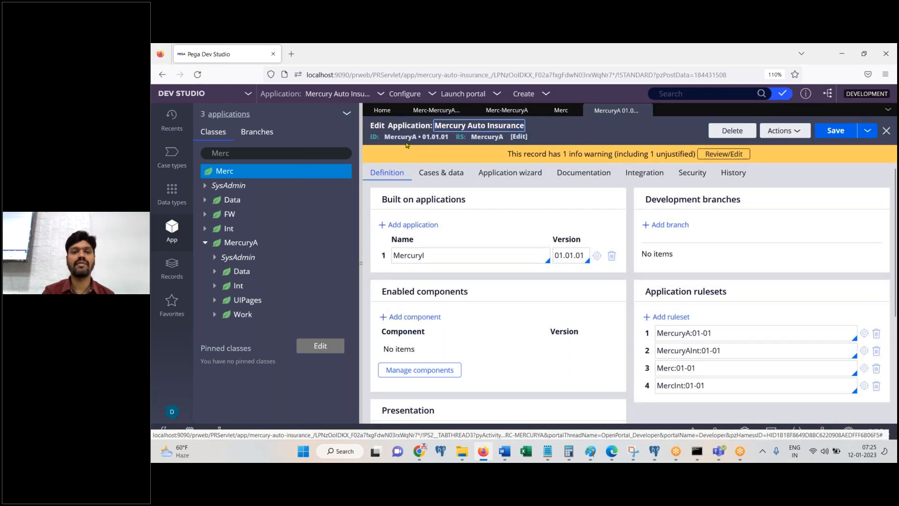
double_click(402, 137)
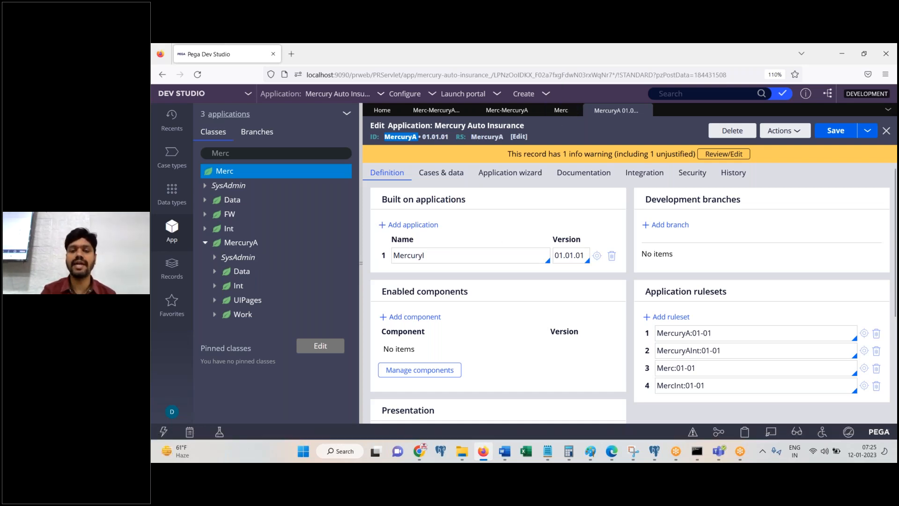
left_click(504, 451)
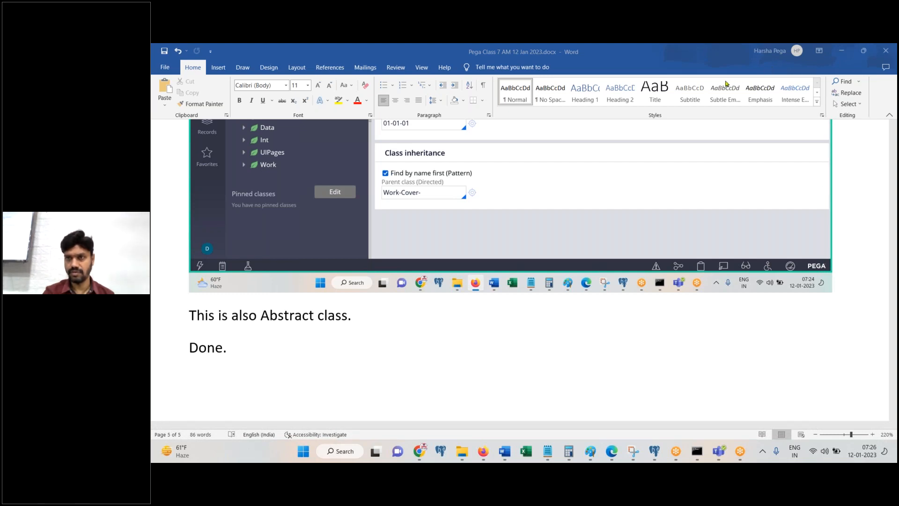
Step: Reopen the Mercury Auto Insurance application definition and select its ID MercuryA
left_click(483, 451)
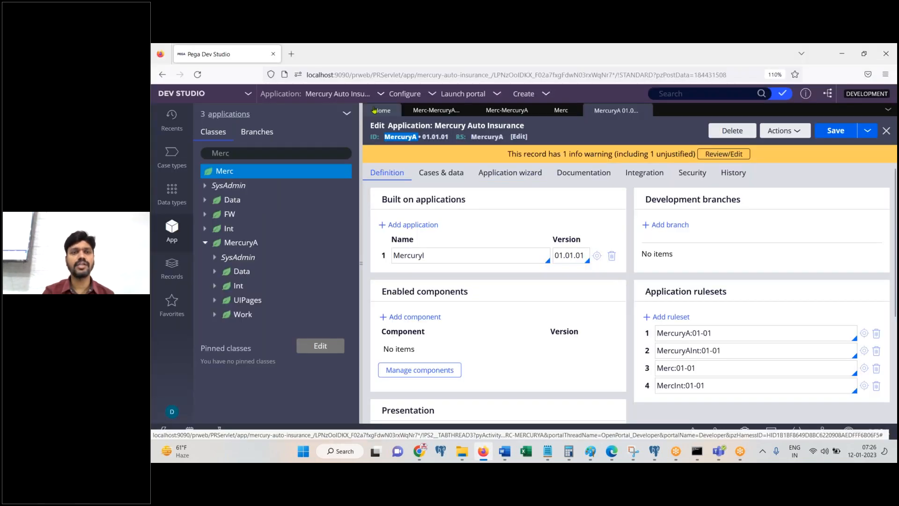
left_click(337, 94)
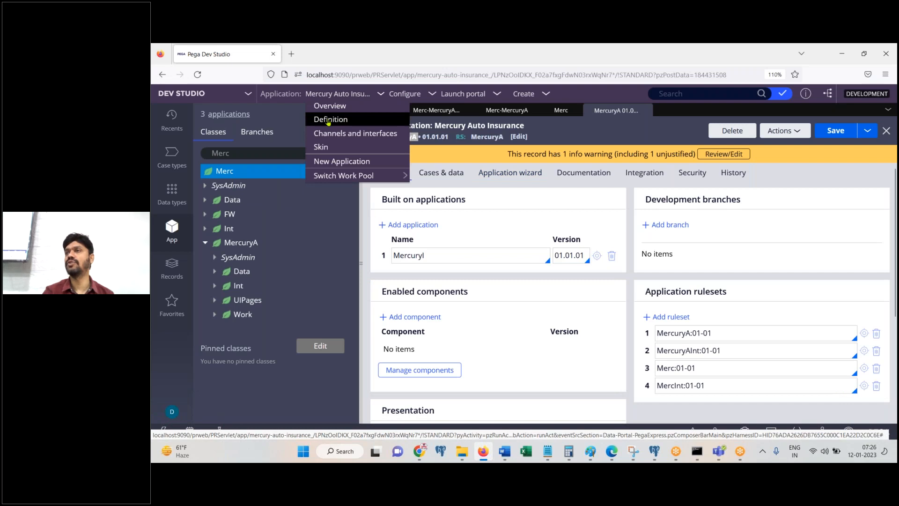
left_click(330, 120)
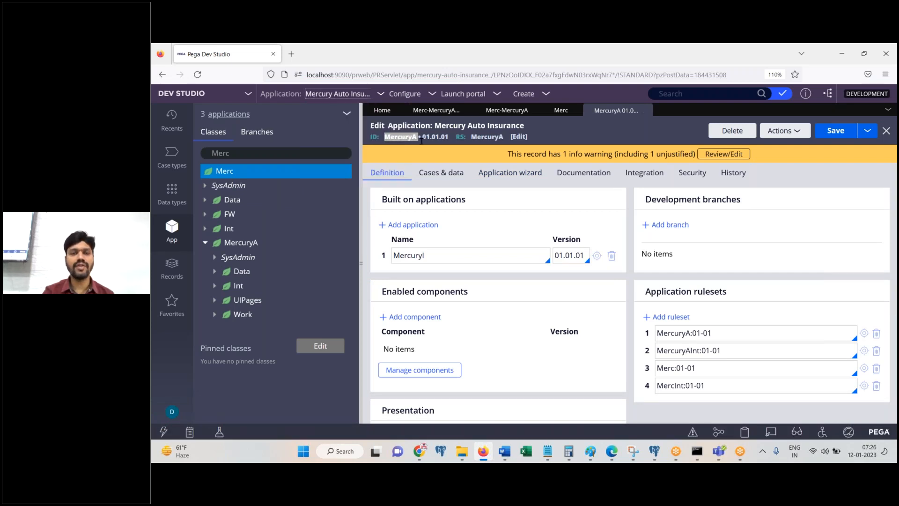
double_click(400, 137)
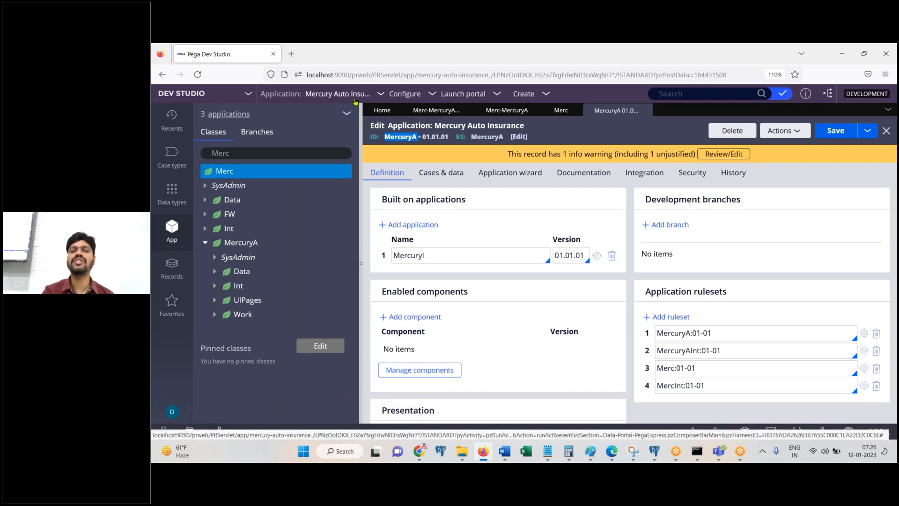
Step: View the application's short description, then cancel without changes
left_click(459, 125)
key("ctrl+a")
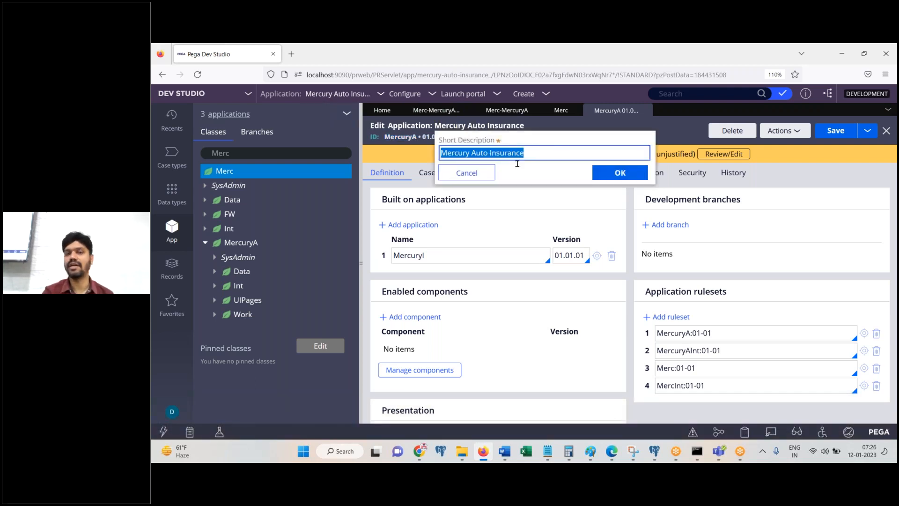
left_click(482, 173)
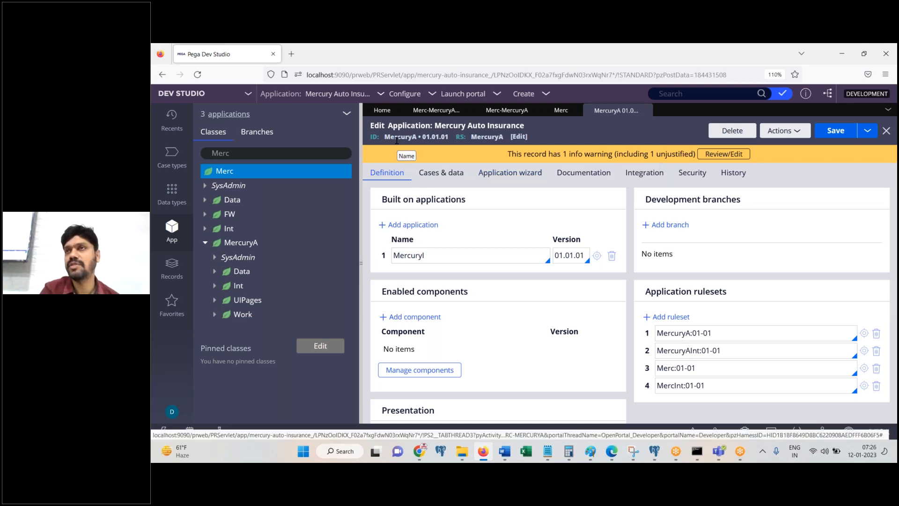
double_click(396, 140)
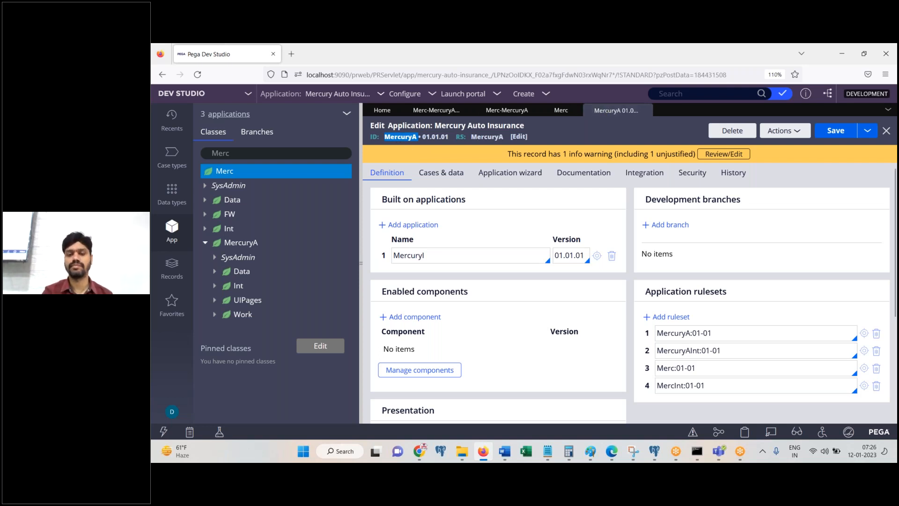
Step: Glance at the Word notes, then close the MercuryA 01.01.01 application definition tab
left_click(504, 451)
left_click(504, 451)
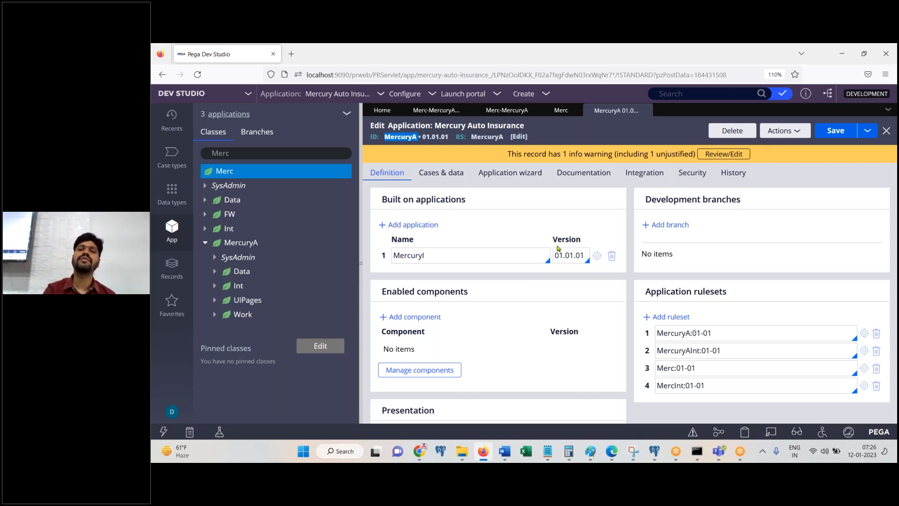
left_click(646, 111)
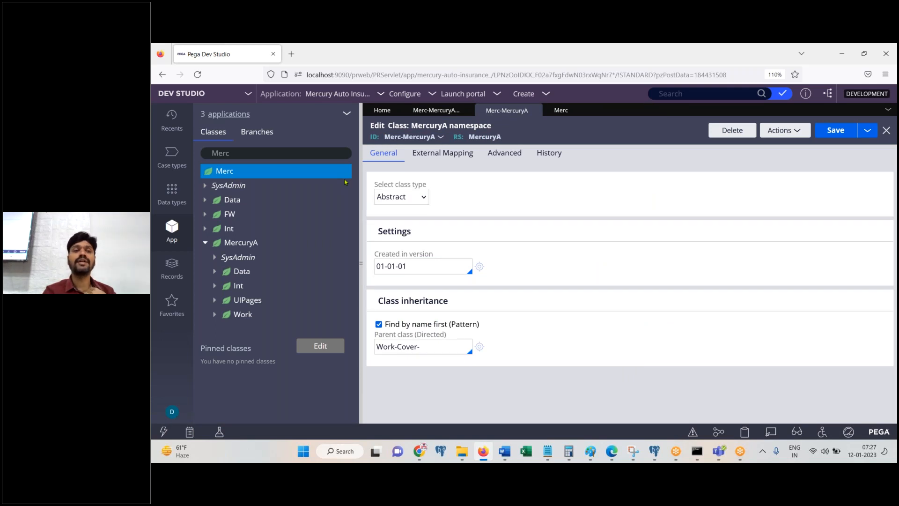
Step: Filter the class explorer to Merc-MercuryA-Work
left_click(248, 152)
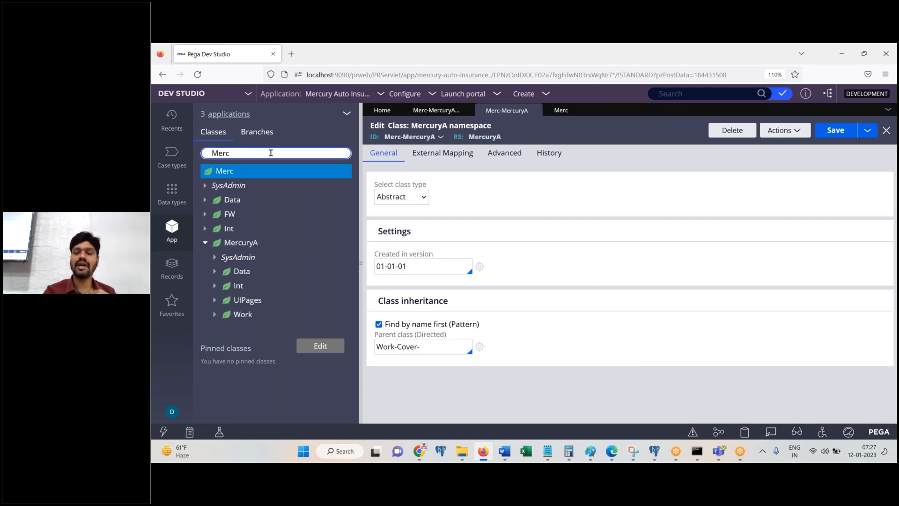
key("BackSpace")
key("BackSpace")
key("BackSpace")
key("BackSpace")
type("Merc")
key("BackSpace")
key("BackSpace")
key("BackSpace")
key("BackSpace")
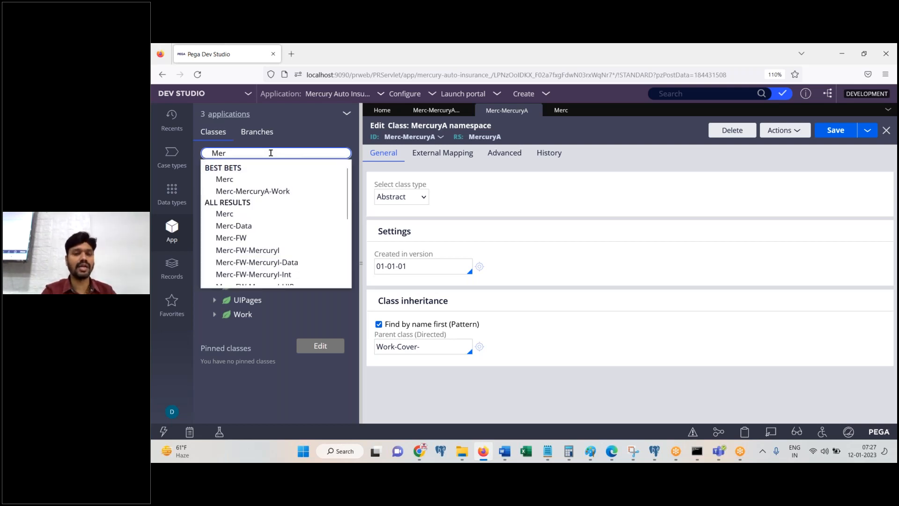
key("Tab")
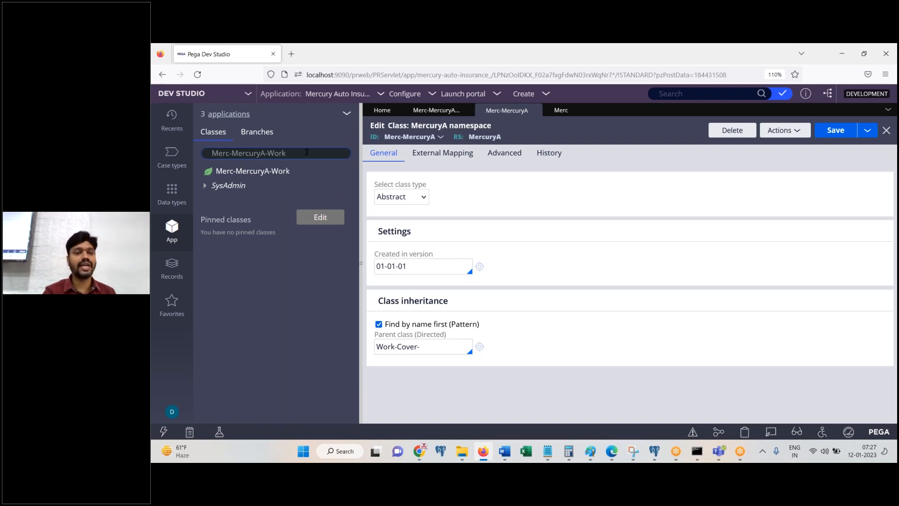
Step: Copy the Merc-MercuryA-Work class name and open a blank Notepad
left_click_drag(307, 152, 208, 154)
left_click(227, 156)
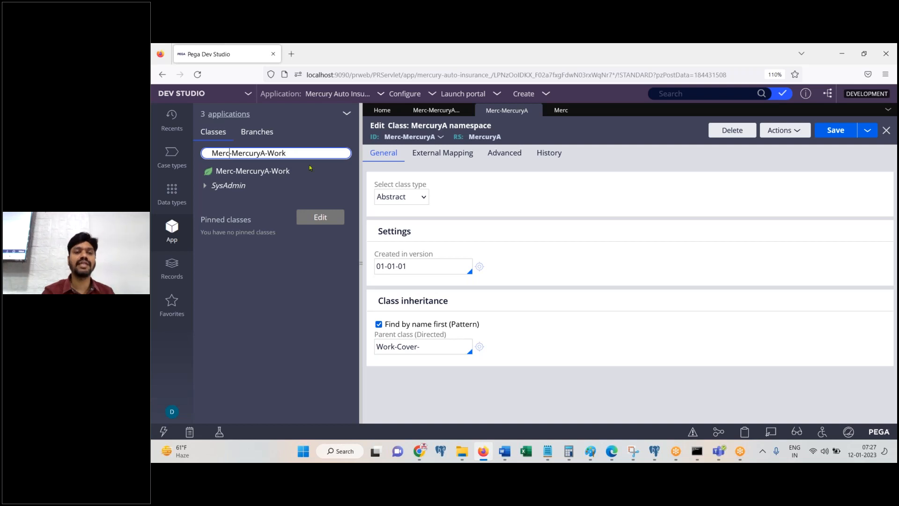
key("ctrl+a")
key("ctrl+c")
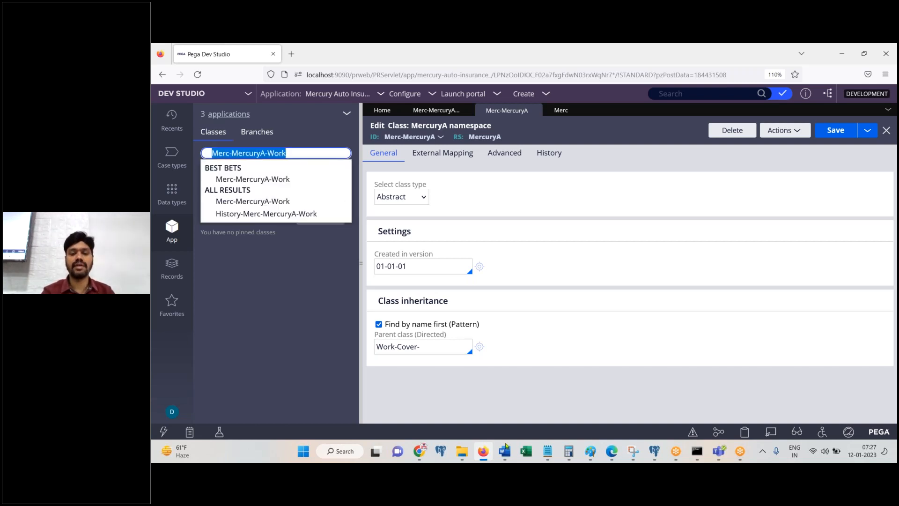
left_click(547, 451)
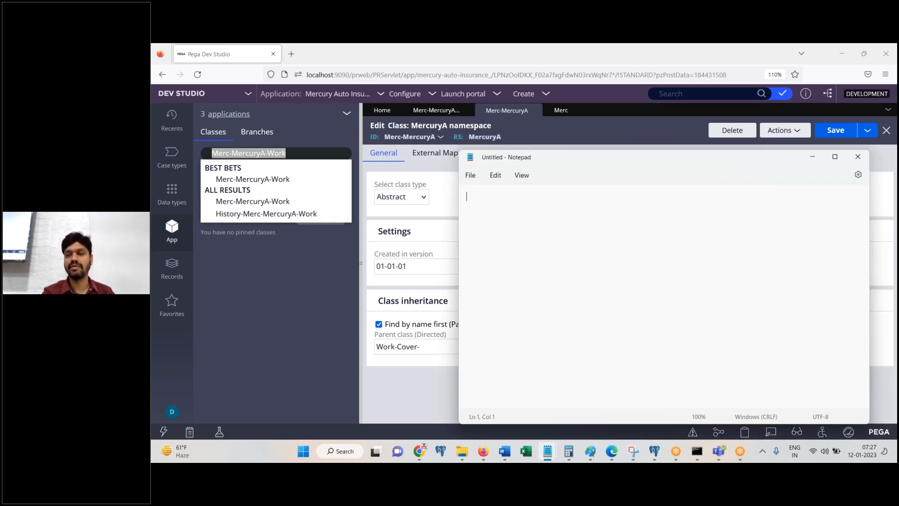
Step: Paste 'Merc-MercuryA-Work' into Notepad, zoom the text to 450%, and maximize the window
key("ctrl+v")
scroll(683, 246, "up", 9)
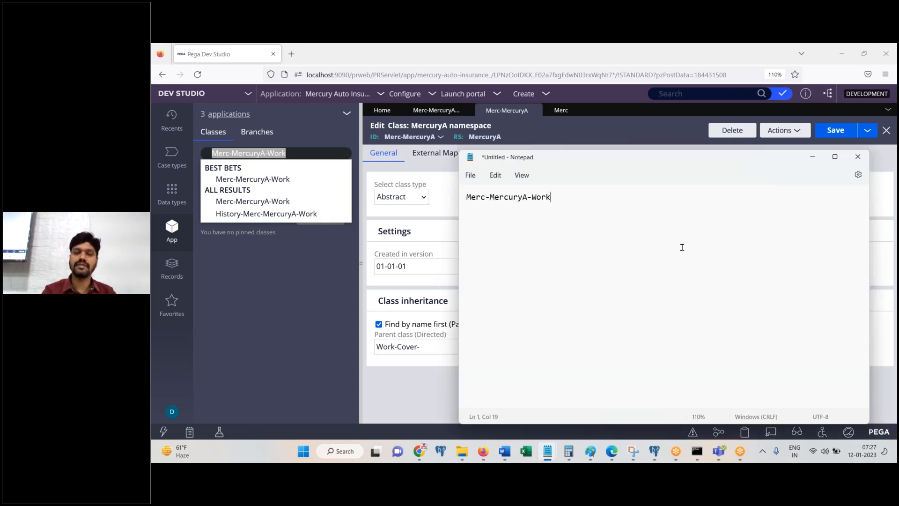
scroll(683, 247, "up", 20)
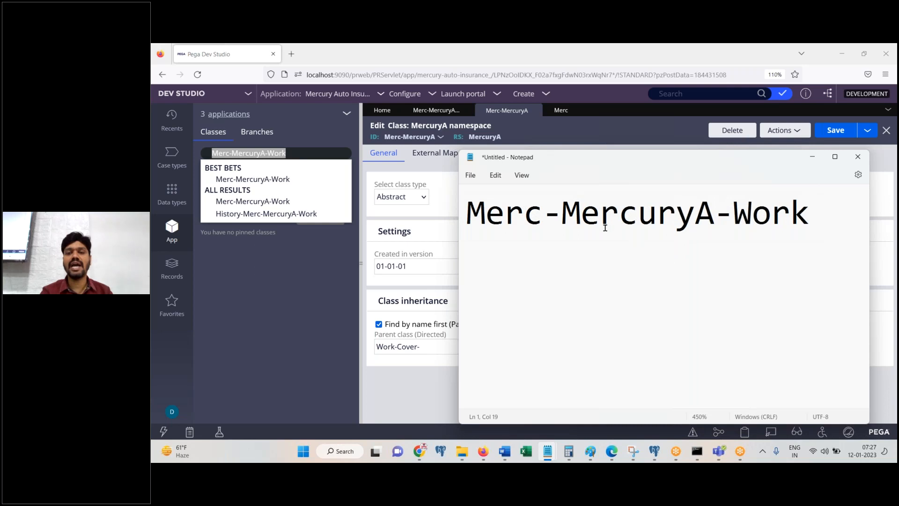
left_click_drag(549, 220, 562, 221)
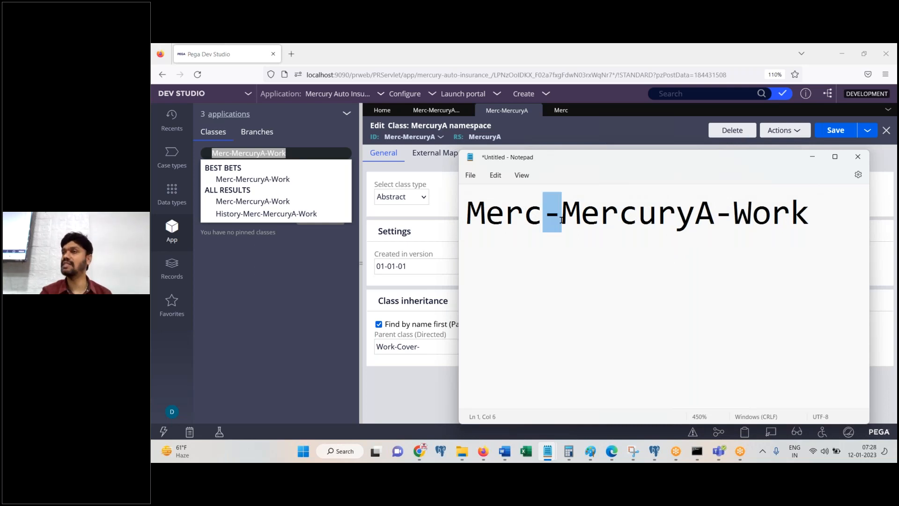
left_click(835, 156)
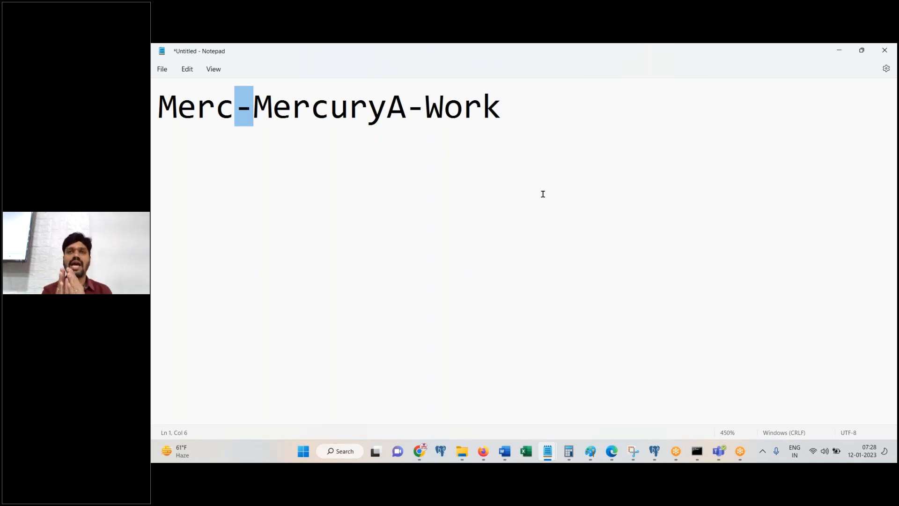
left_click(548, 195)
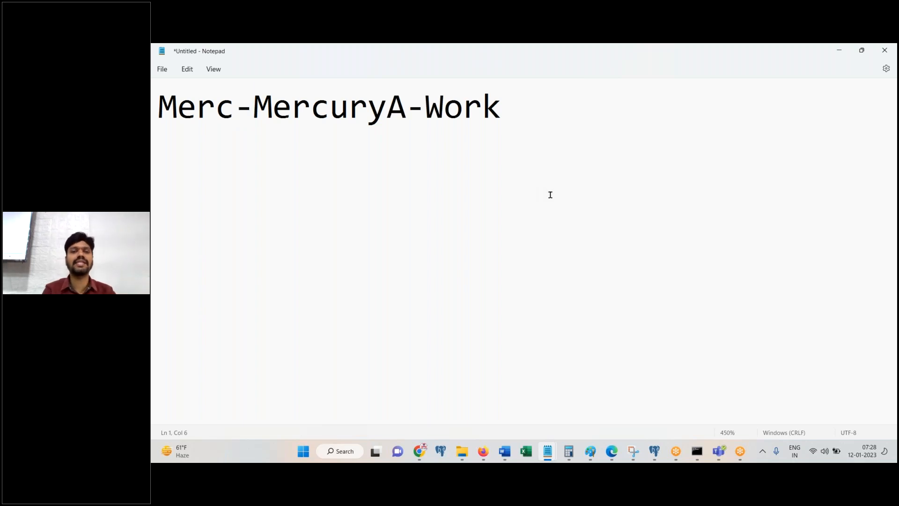
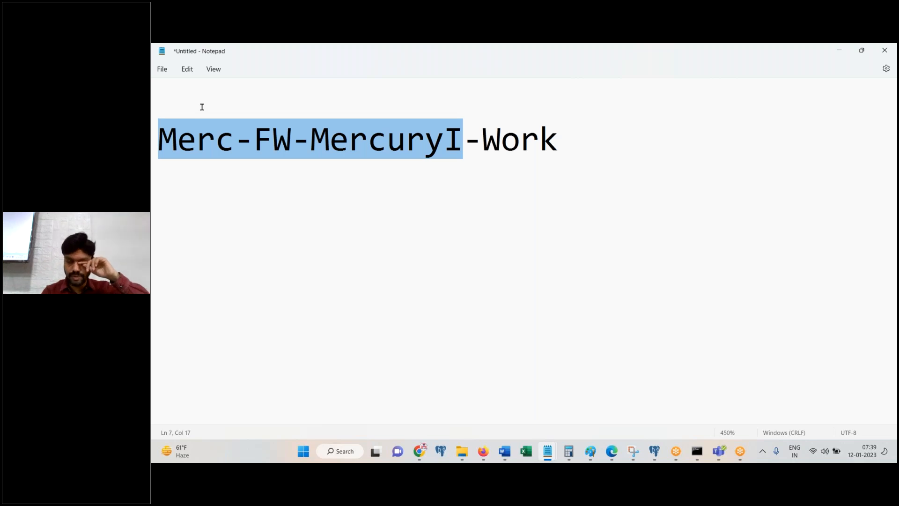
Step: Deselect the Merc-FW-MercuryI-Work text and put the cursor at the end of that line
left_click(614, 166)
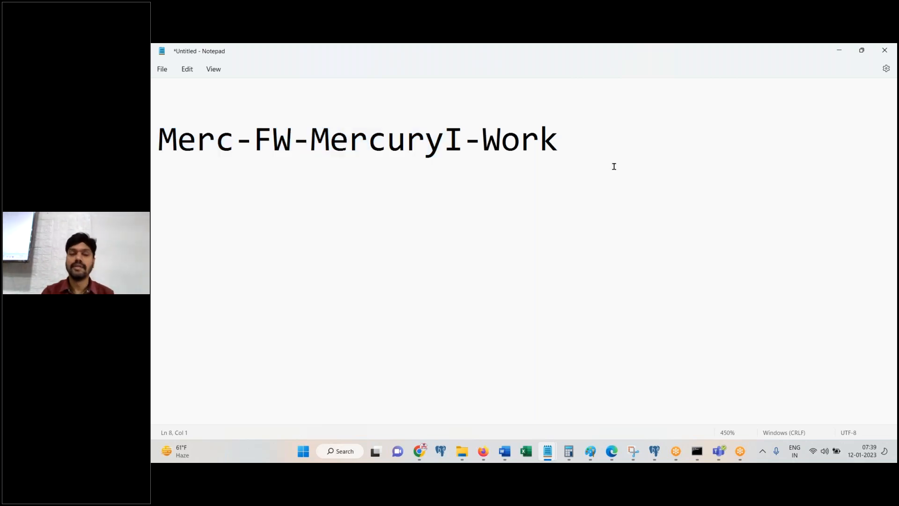
left_click(620, 143)
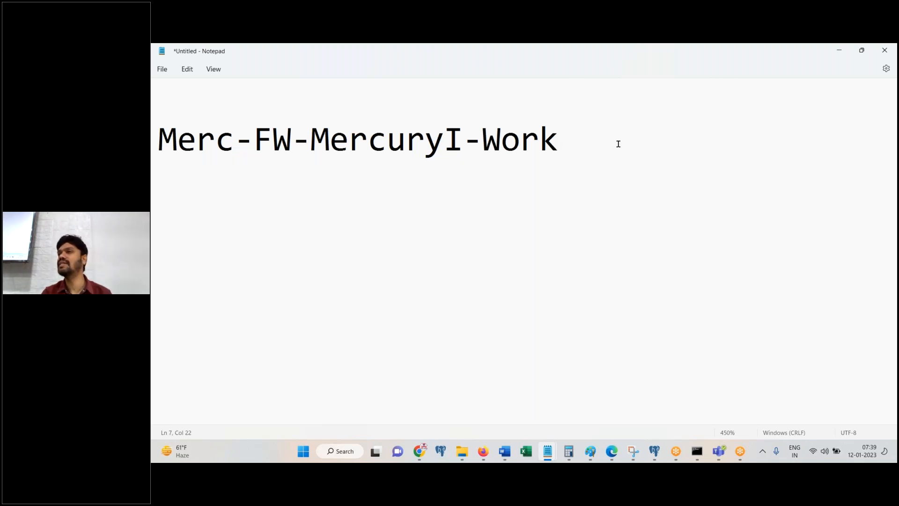
Step: In 602 batch doc.txt, replace the Encapsulate line with 'Pattern Inheritance' and 'Direct Inheritance'
mouse_move(548, 451)
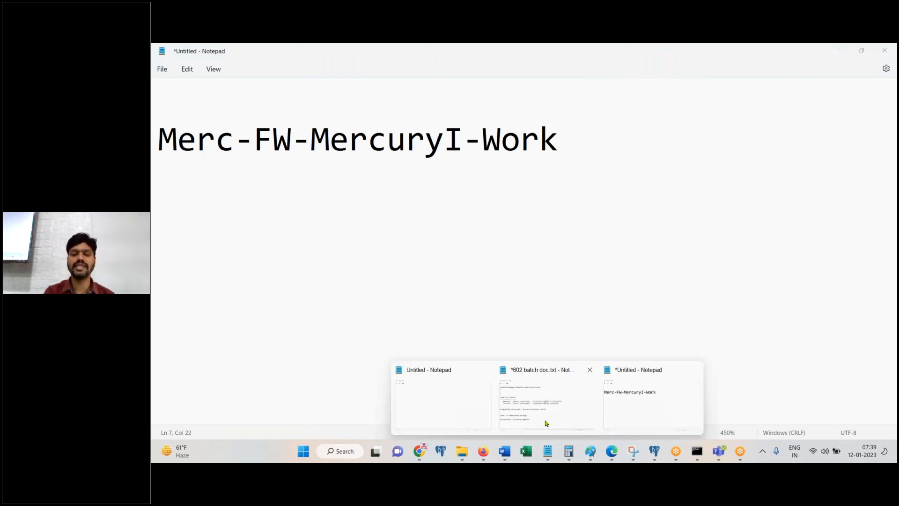
left_click(546, 424)
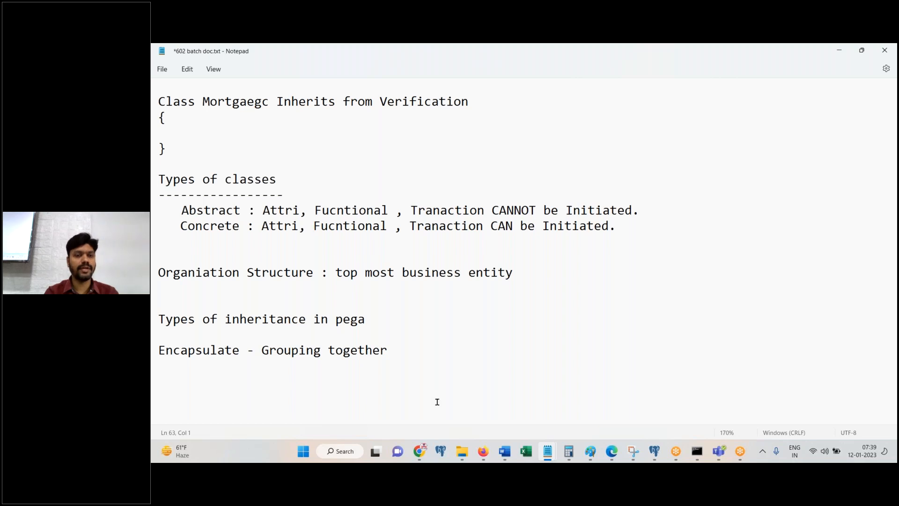
left_click(383, 310)
left_click_drag(403, 350, 158, 334)
key("BackSpace")
type("Pattern")
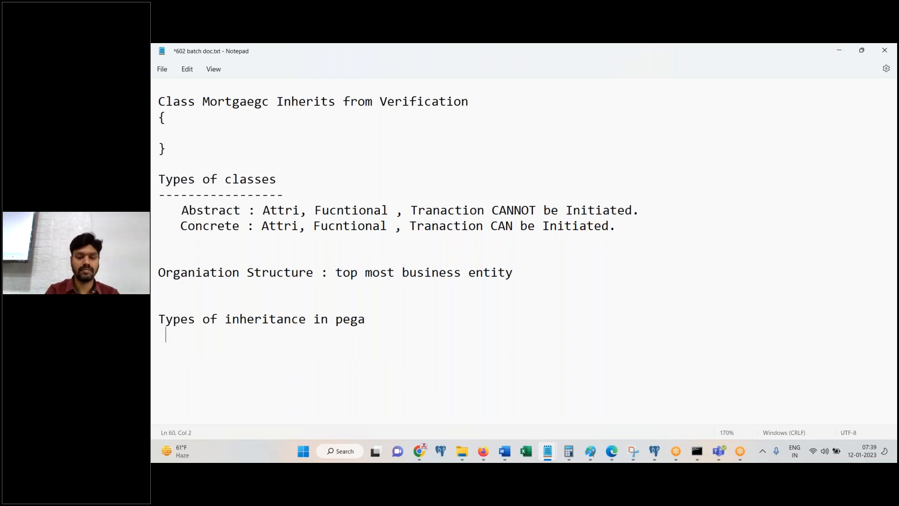
type(" Inheritance")
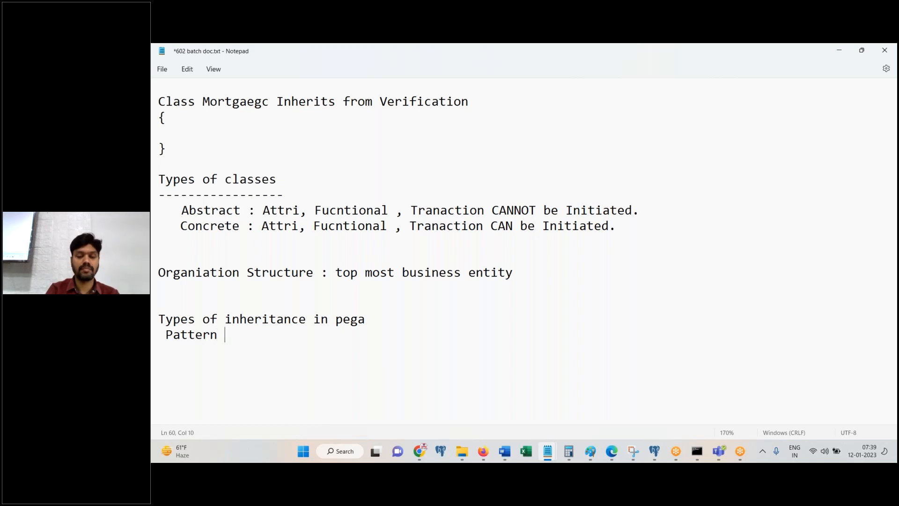
key("Return")
type("Direct ")
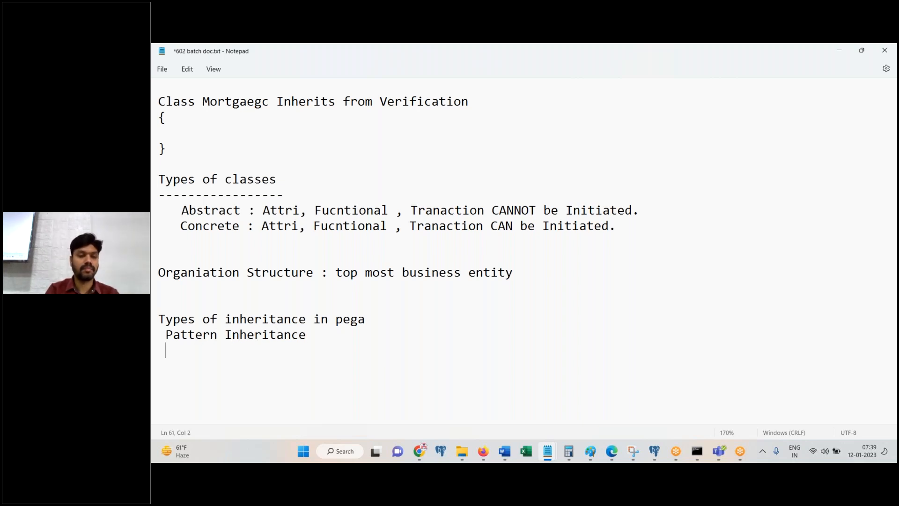
type("Inheritance")
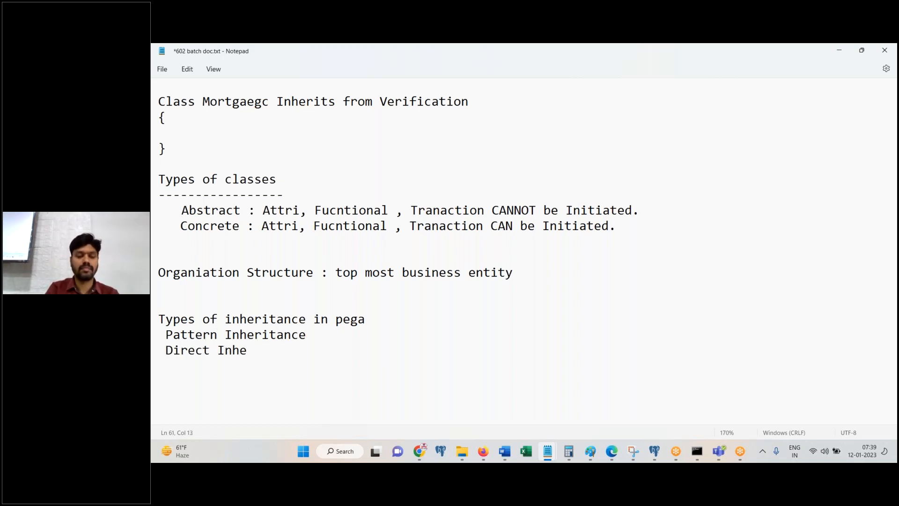
Step: Back in Pega Dev Studio, highlight the FW and MercuryI parts of the Merc-FW-MercuryI-Work class name
left_click(483, 451)
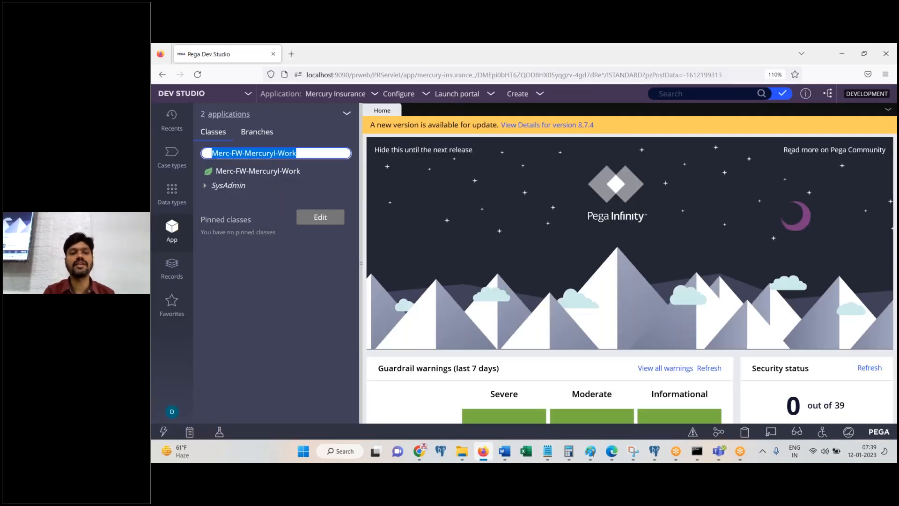
double_click(236, 155)
double_click(257, 155)
left_click(285, 156)
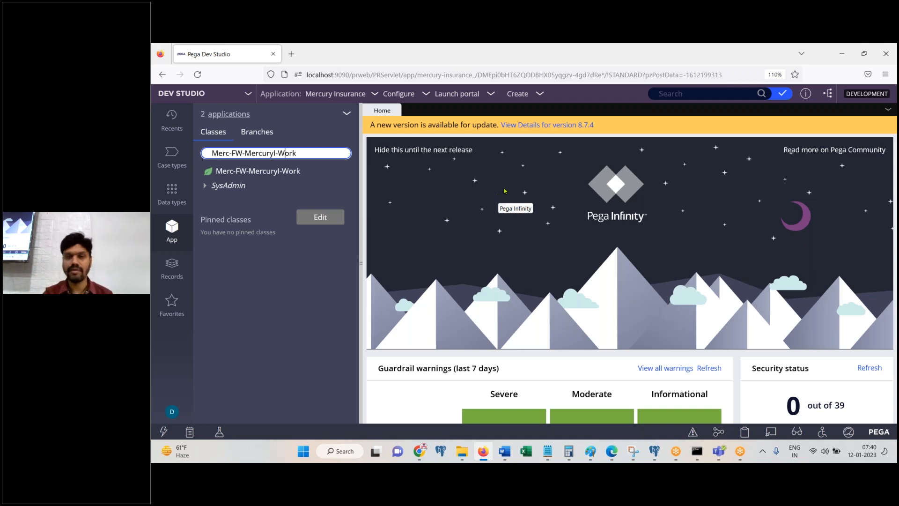
left_click(705, 61)
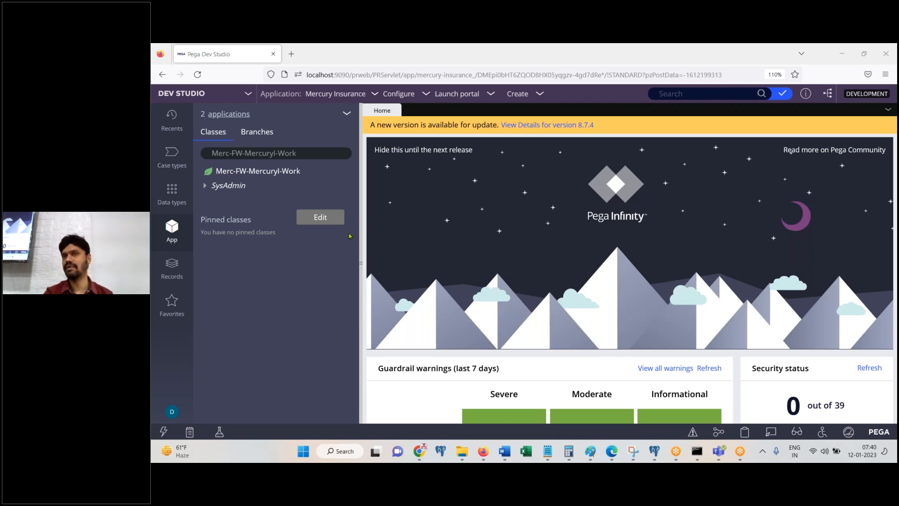
Step: Open the class definition of Merc-FW-MercuryI-Work from the class explorer
left_click(285, 175)
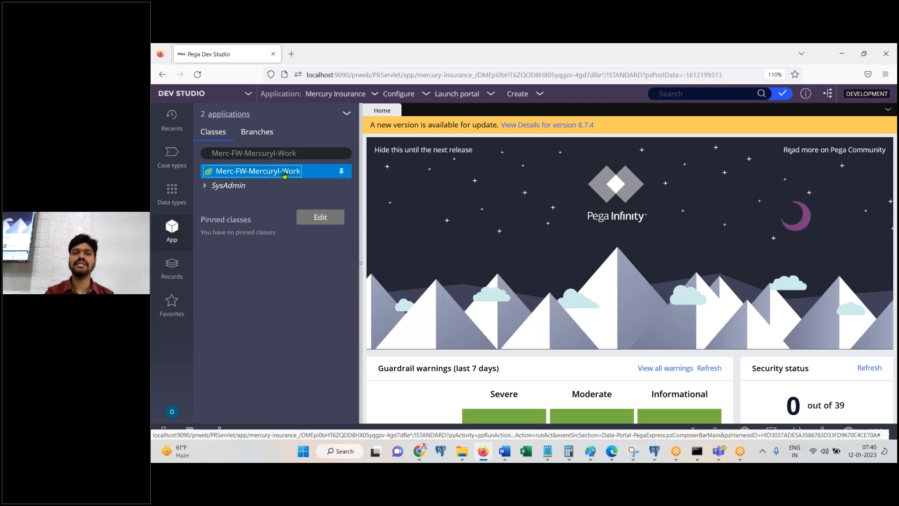
right_click(285, 175)
left_click(277, 211)
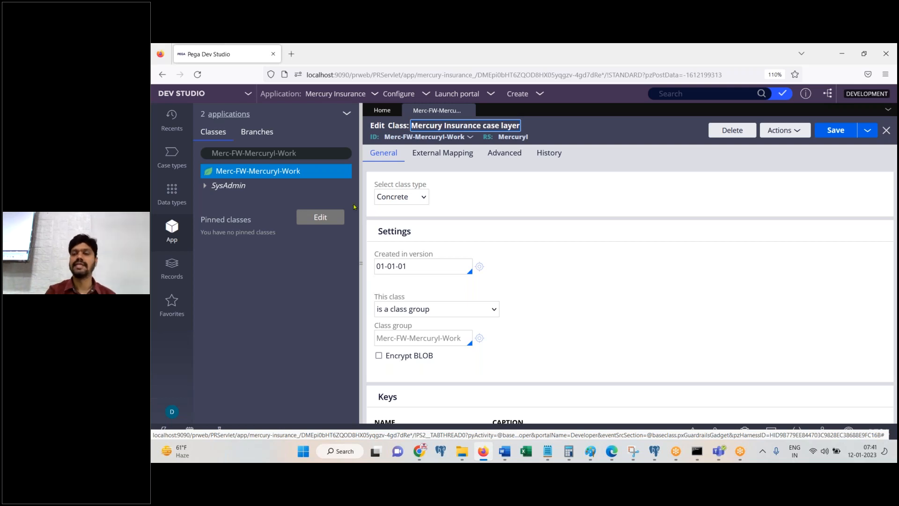
Step: Clear the Work-Cover- value from the directed parent class field
scroll(895, 267, "down", 5)
scroll(525, 276, "down", 3)
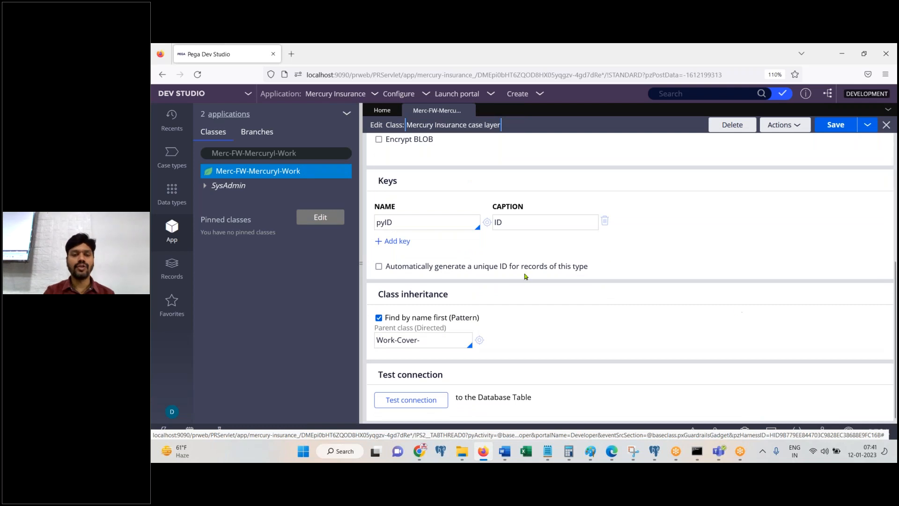
left_click_drag(377, 333, 408, 334)
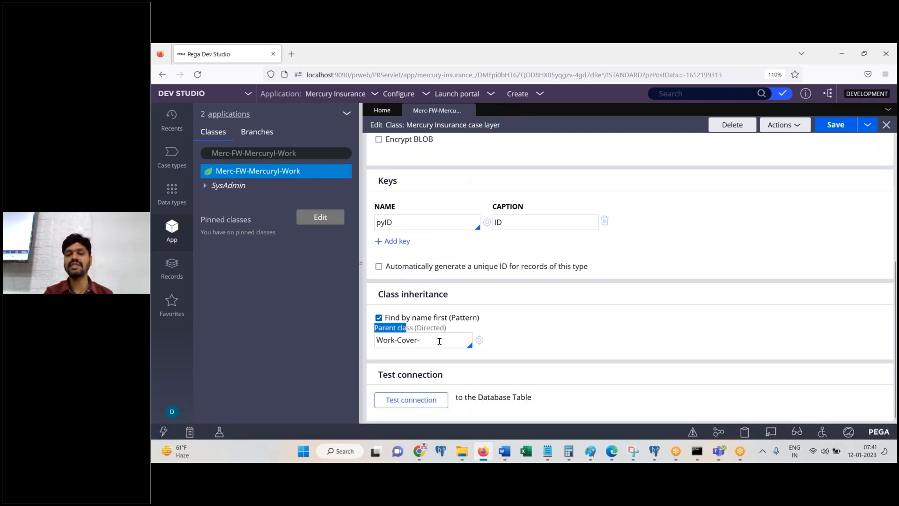
left_click(440, 341)
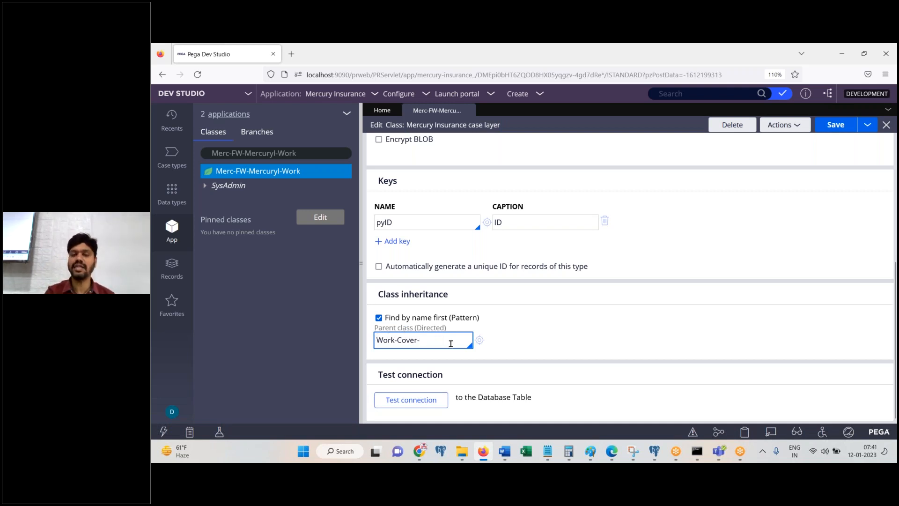
key("ctrl+a")
key("BackSpace")
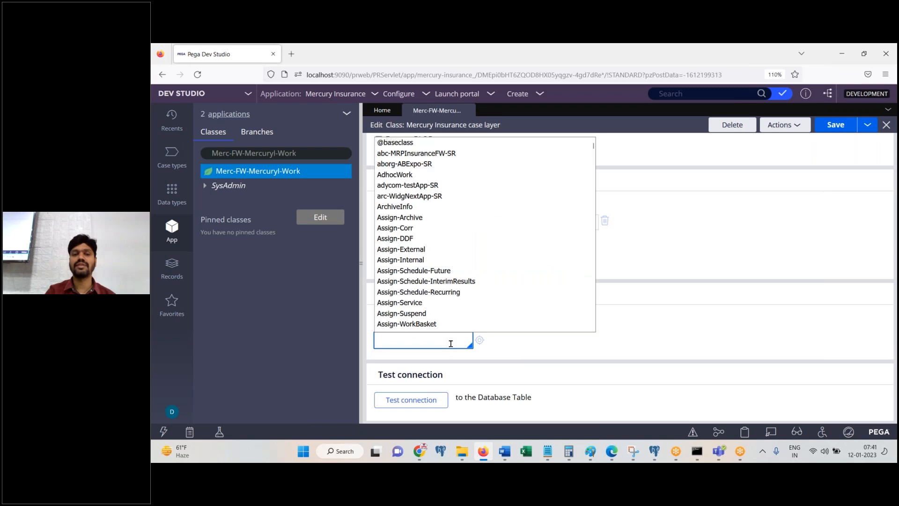
Step: Pick Assign-External as parent, then refresh the form to restore Work-Cover- and select it
left_click(401, 250)
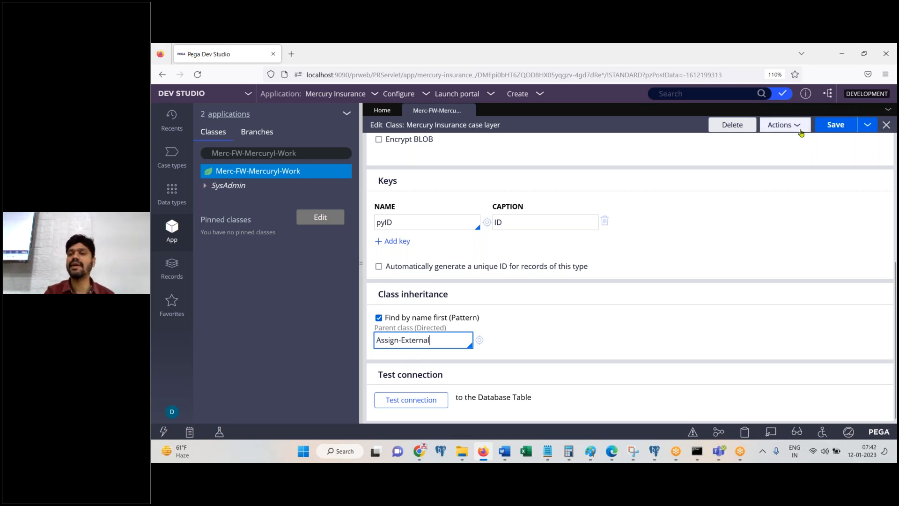
left_click(781, 125)
left_click(756, 139)
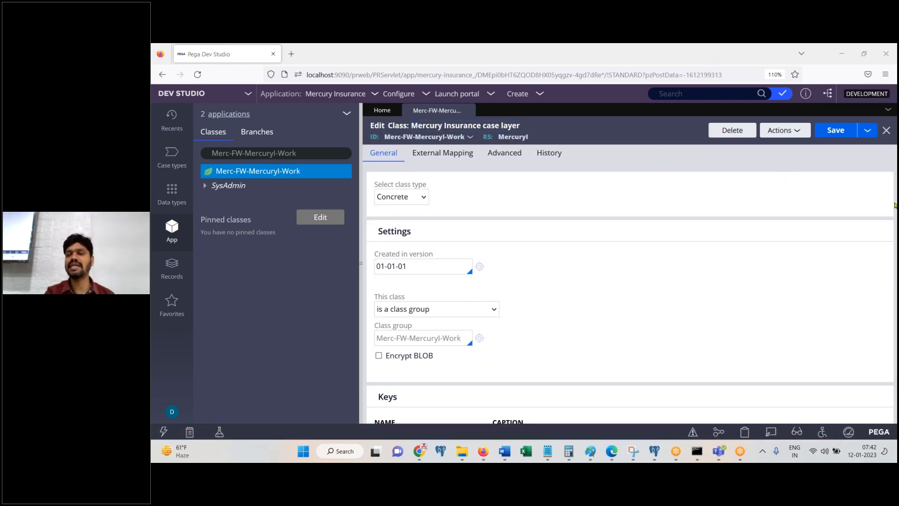
scroll(896, 276, "down", 1)
scroll(896, 275, "down", 5)
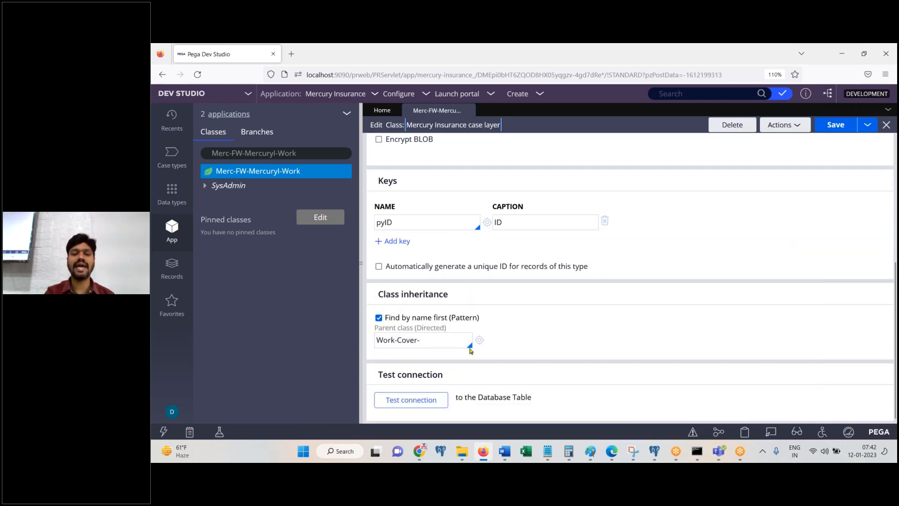
triple_click(446, 342)
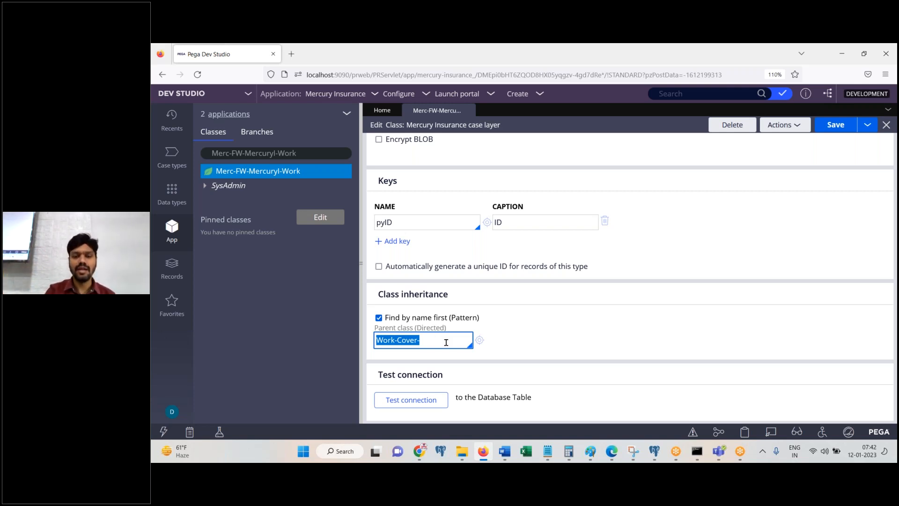
Step: Trim the directed parent class from Work-Cover- to Work- and save the class
left_click(446, 342)
key("BackSpace")
key("BackSpace")
key("BackSpace")
key("BackSpace")
key("BackSpace")
key("BackSpace")
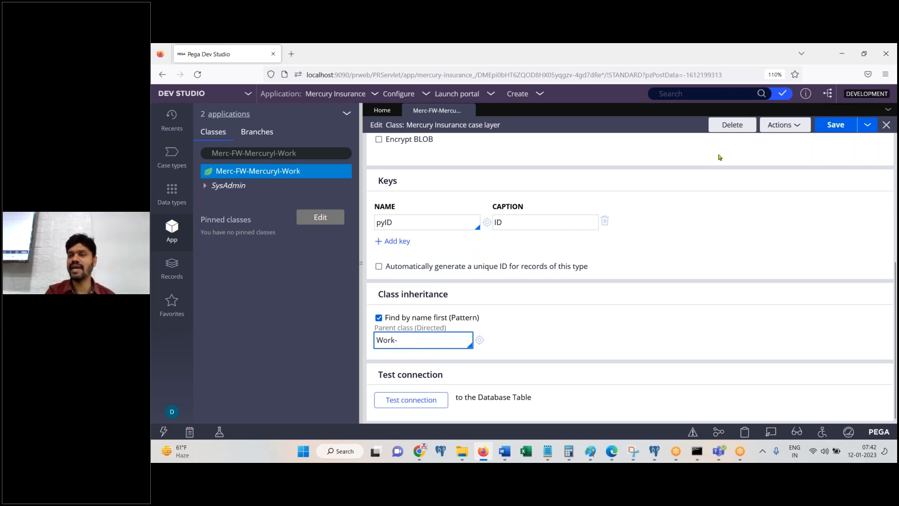
left_click(833, 130)
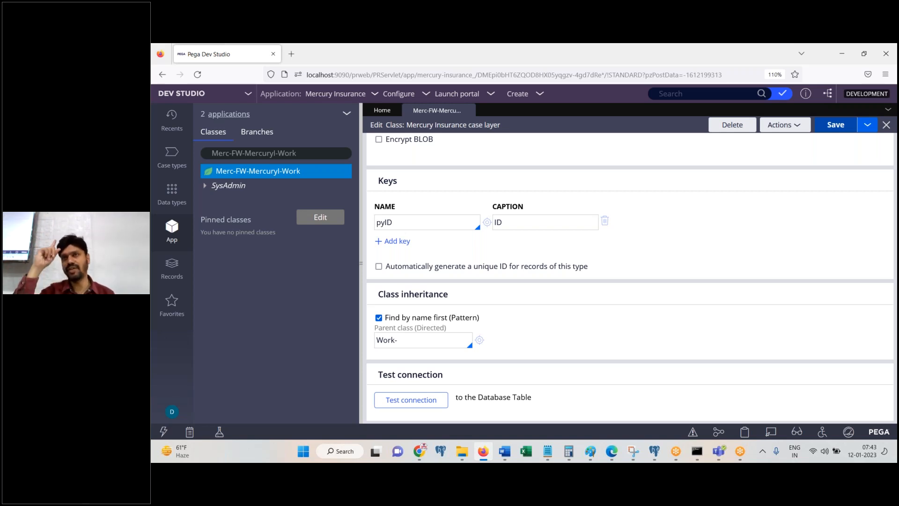
Step: Replace the parent with Assign-External and save, triggering the must-inherit-from-Work- error
left_click(470, 344)
type("Cover-")
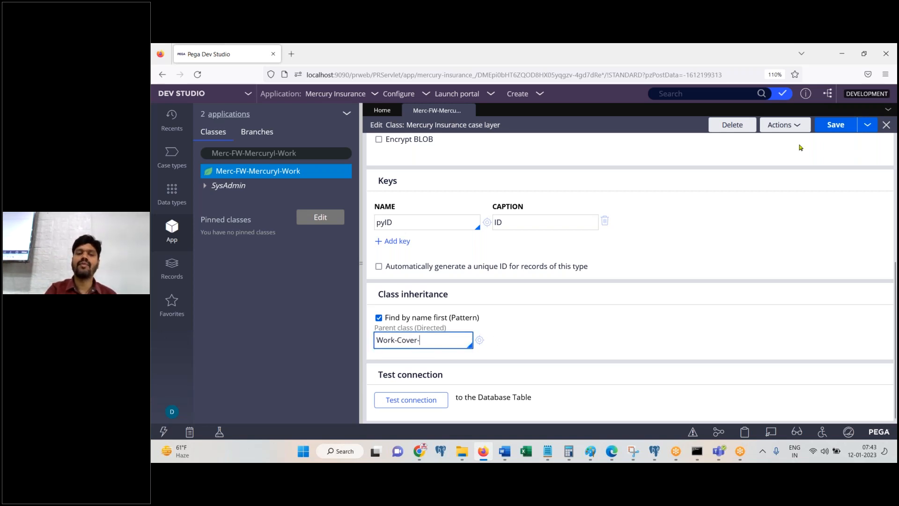
key("ctrl+a")
key("BackSpace")
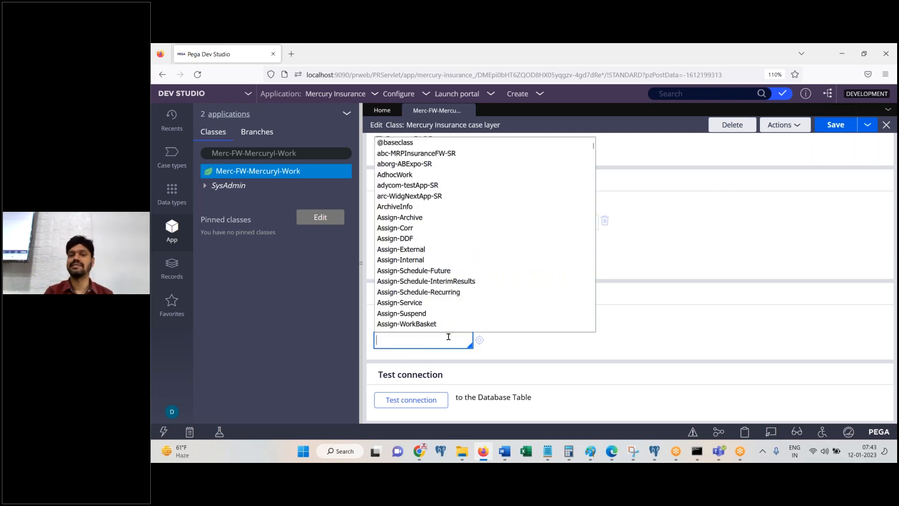
left_click(581, 249)
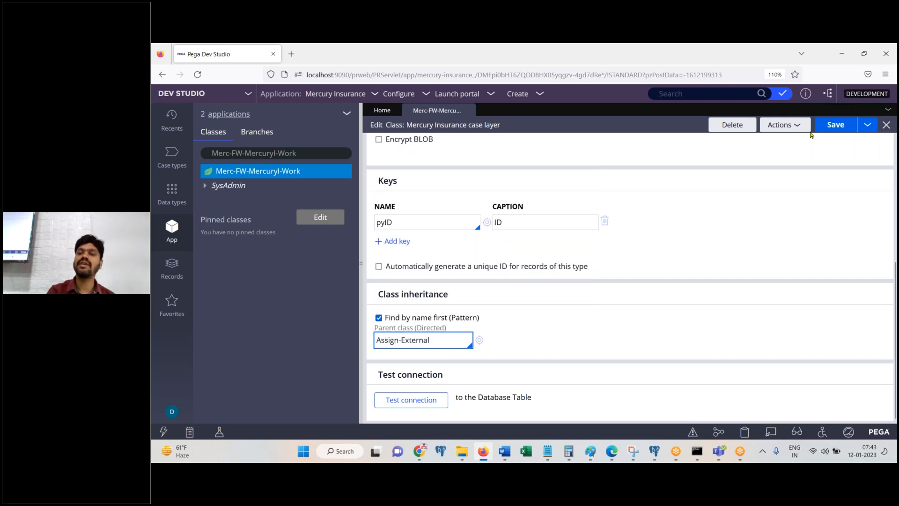
left_click(837, 125)
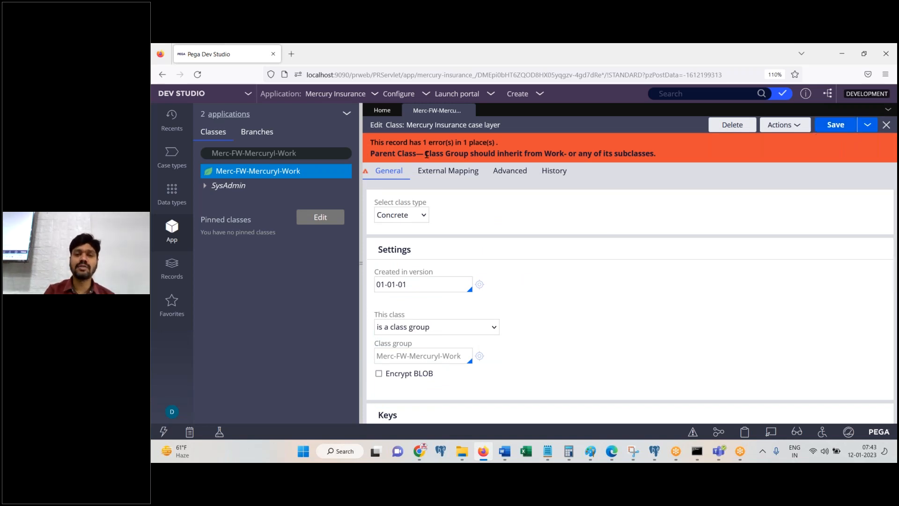
left_click_drag(425, 155, 471, 155)
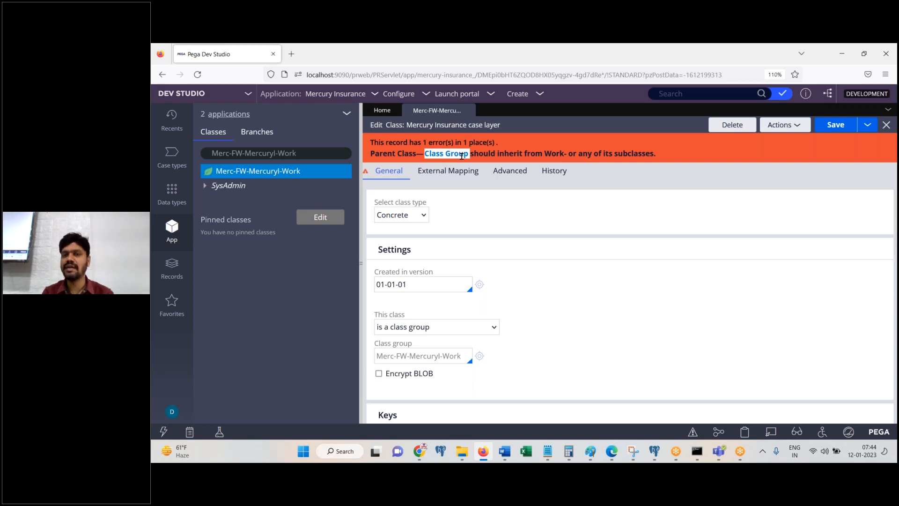
double_click(554, 153)
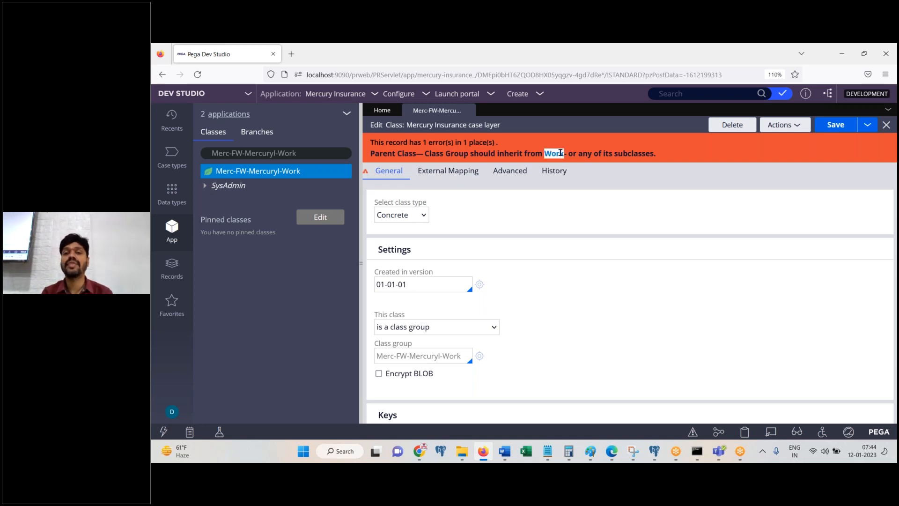
Step: Highlight the class-group inheritance error and scroll down to the Class inheritance section
triple_click(559, 152)
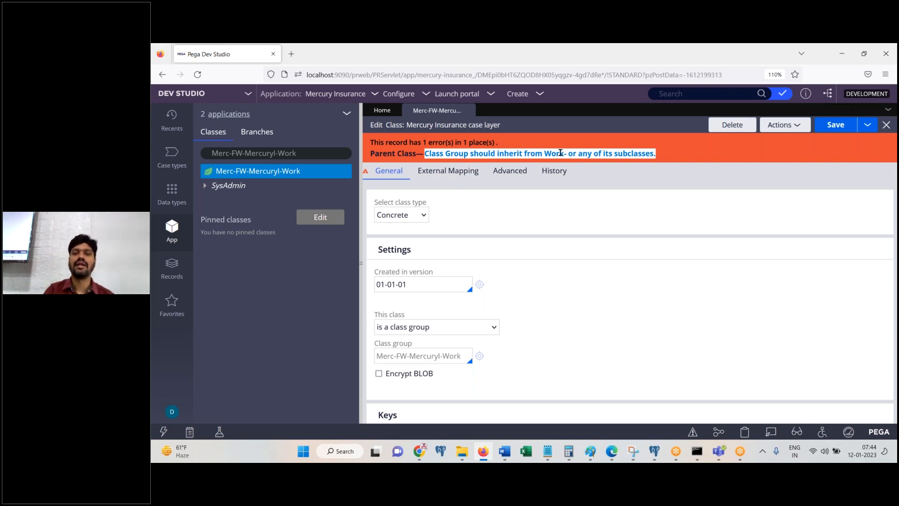
left_click_drag(895, 206, 897, 374)
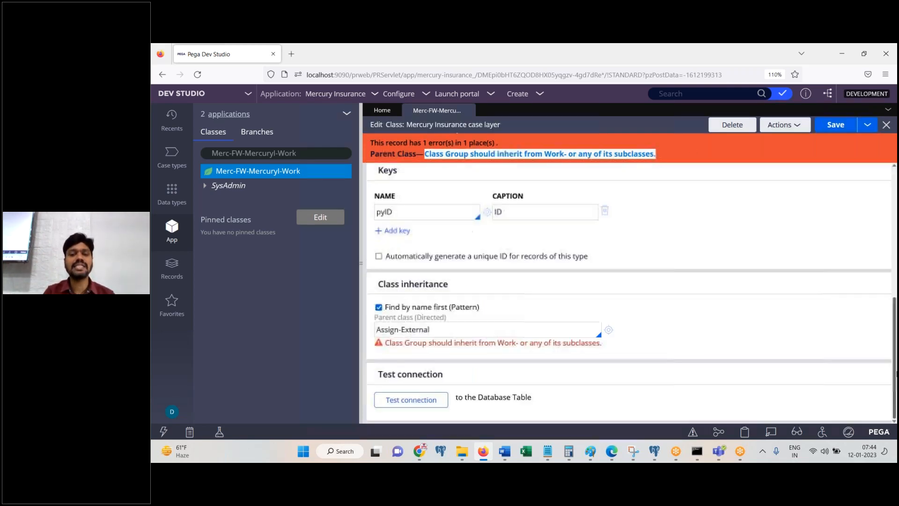
Step: Replace Assign-External with Work-Cover as the directed parent class and save
left_click(538, 325)
key("ctrl+a")
type("Work-Cover")
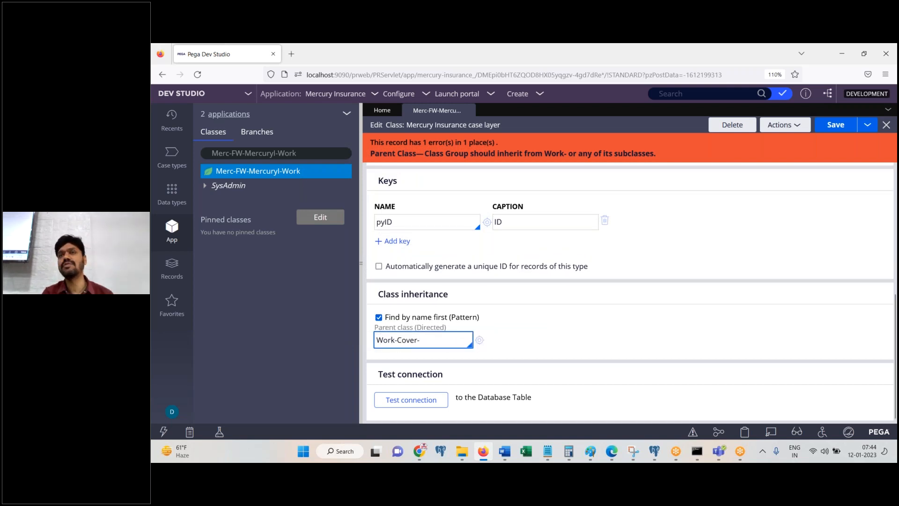
left_click(853, 125)
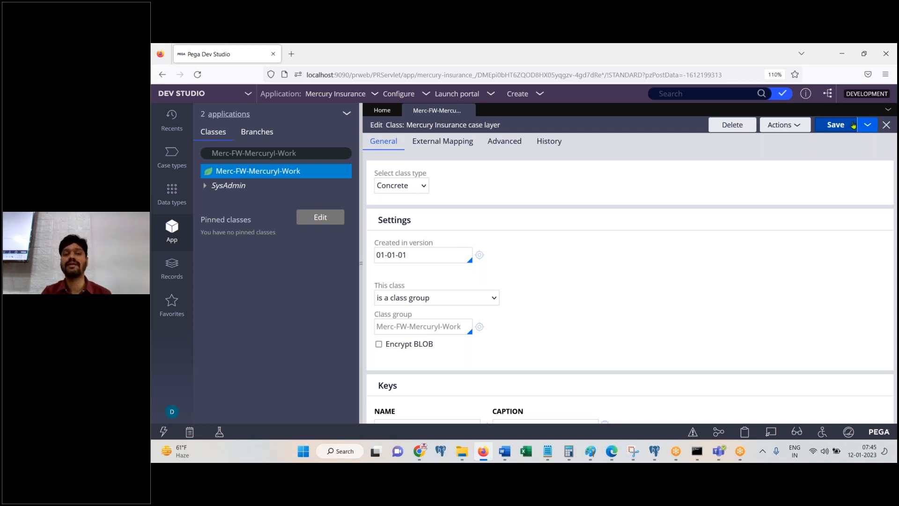
Step: Scroll to Class inheritance and highlight the Parent class (Directed) label showing Work-Cover-
scroll(422, 304, "down", 4)
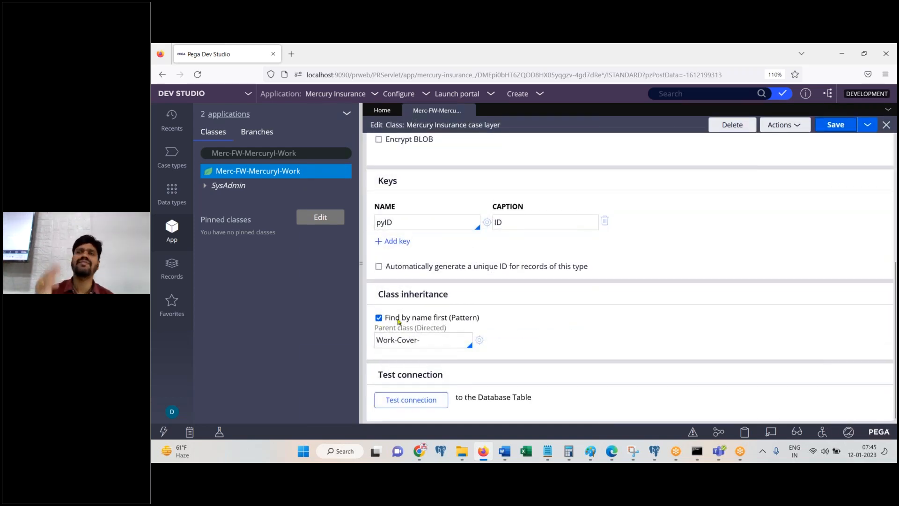
left_click_drag(375, 332, 449, 335)
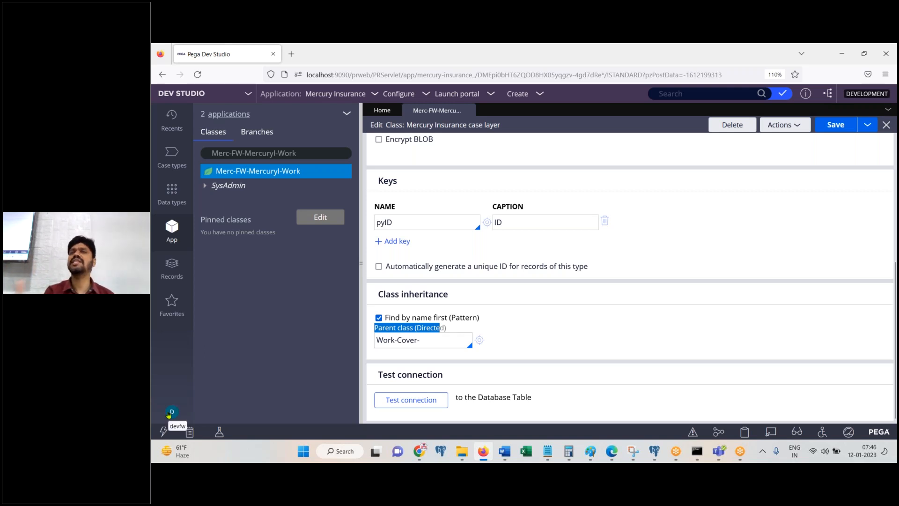
Step: Log off and sign back in with the Mercury implementation operator's user name and password, declining Firefox's save-login prompt
left_click(168, 415)
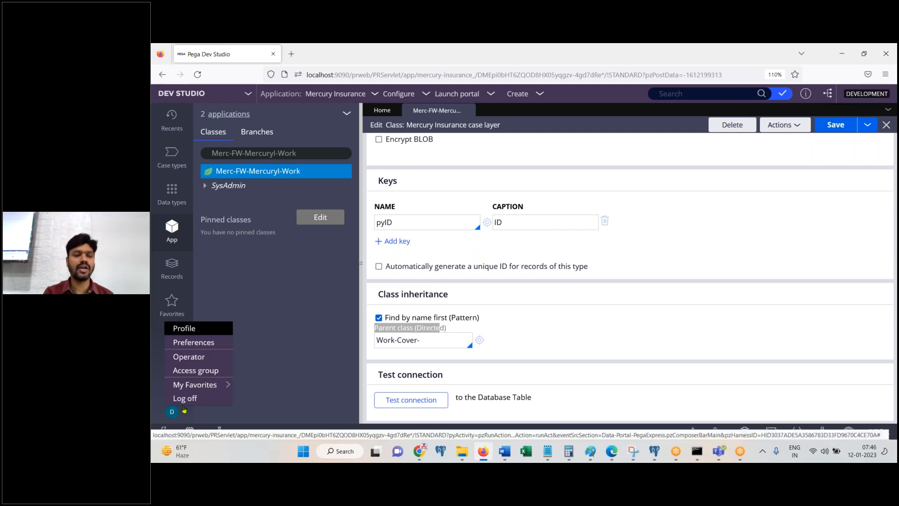
left_click(193, 400)
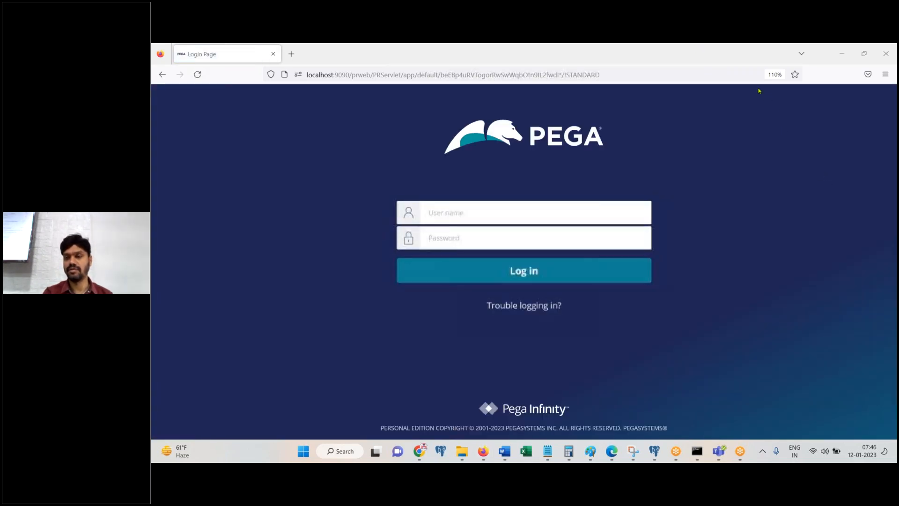
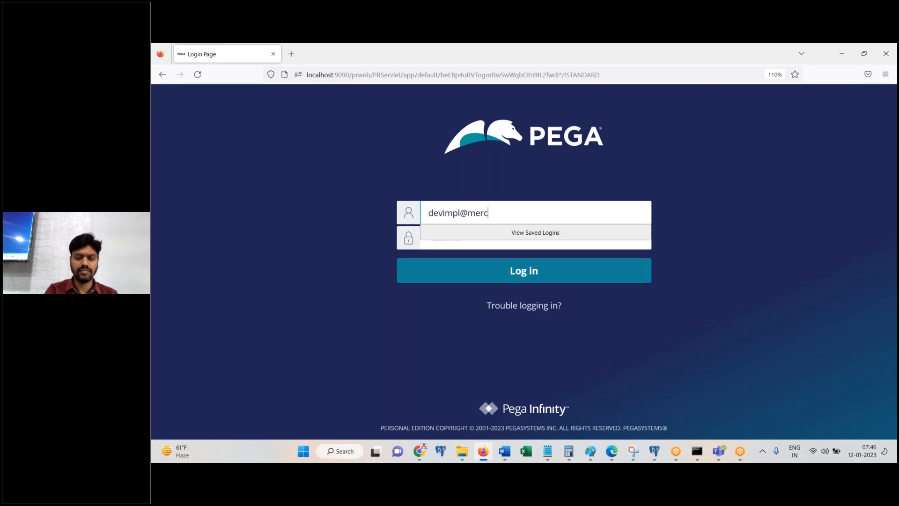
key("Tab")
type("rules")
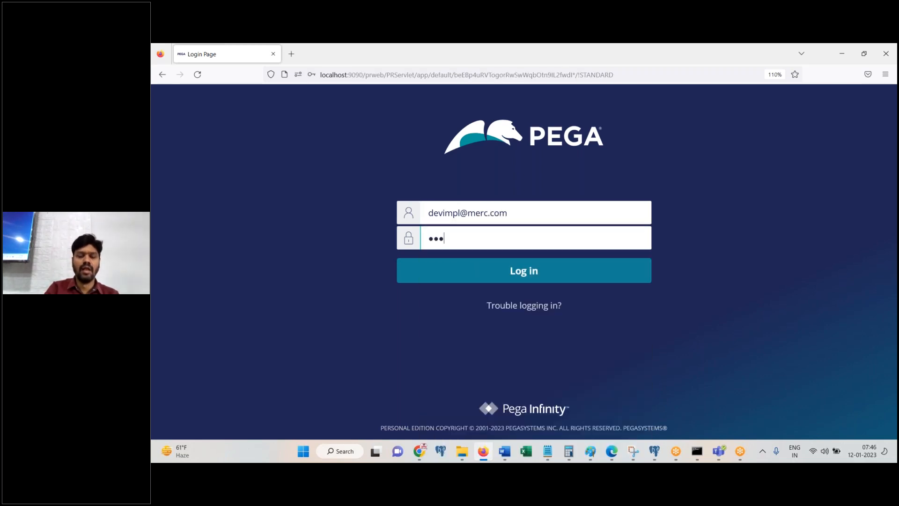
key("Return")
left_click(440, 196)
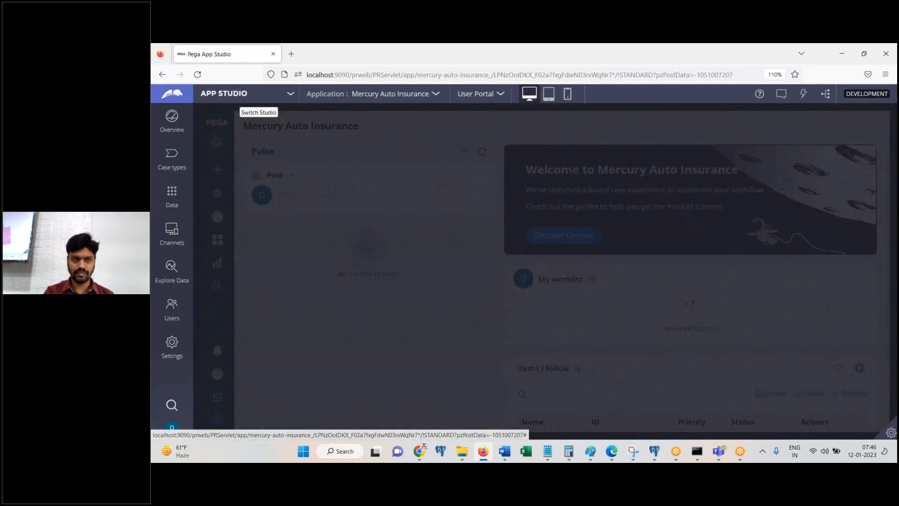
Step: Switch from App Studio to Dev Studio and show the App explorer listing Merc-MercuryA-Work
left_click(258, 96)
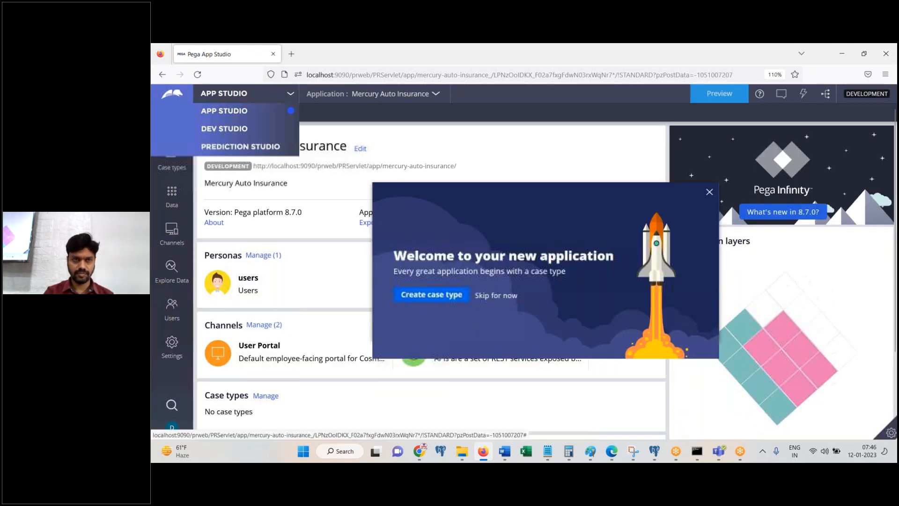
left_click(237, 127)
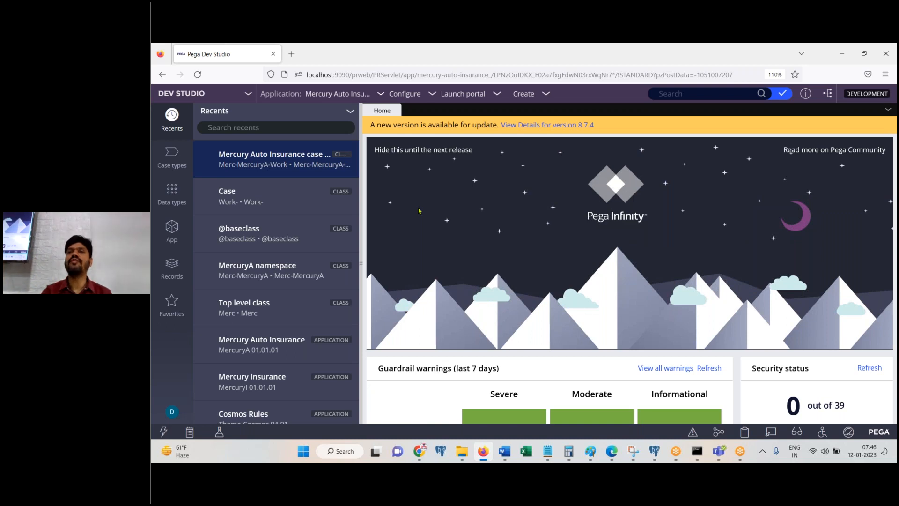
left_click(182, 229)
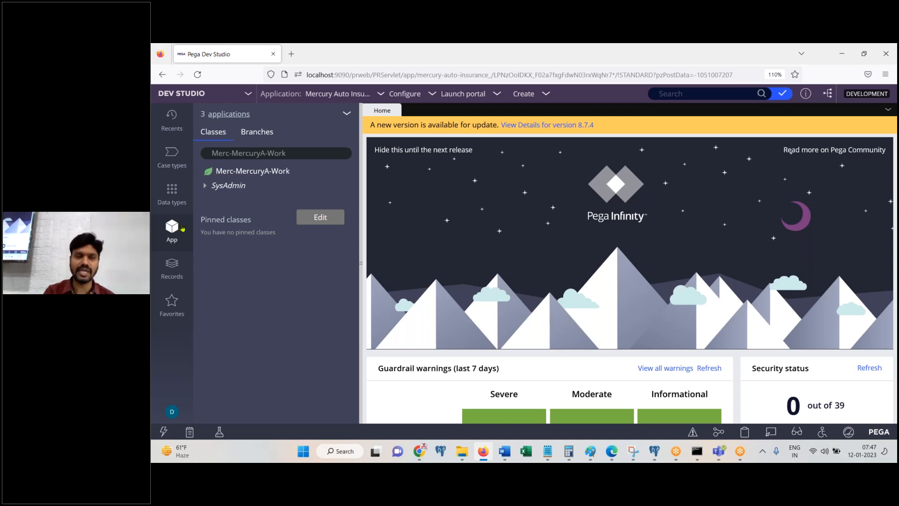
Step: Open the Merc-MercuryA-Work class definition and select its Work-Cover- directed parent class value
left_click(272, 171)
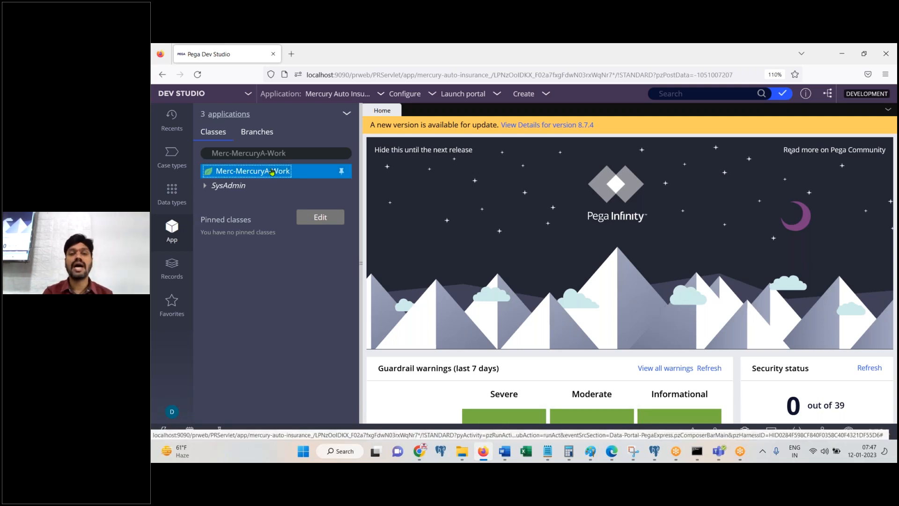
right_click(272, 172)
left_click(244, 211)
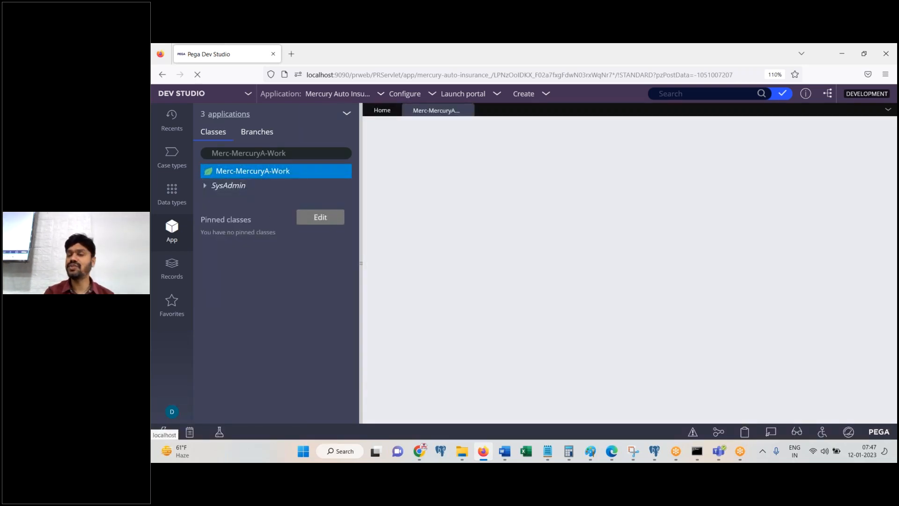
left_click_drag(895, 201, 894, 348)
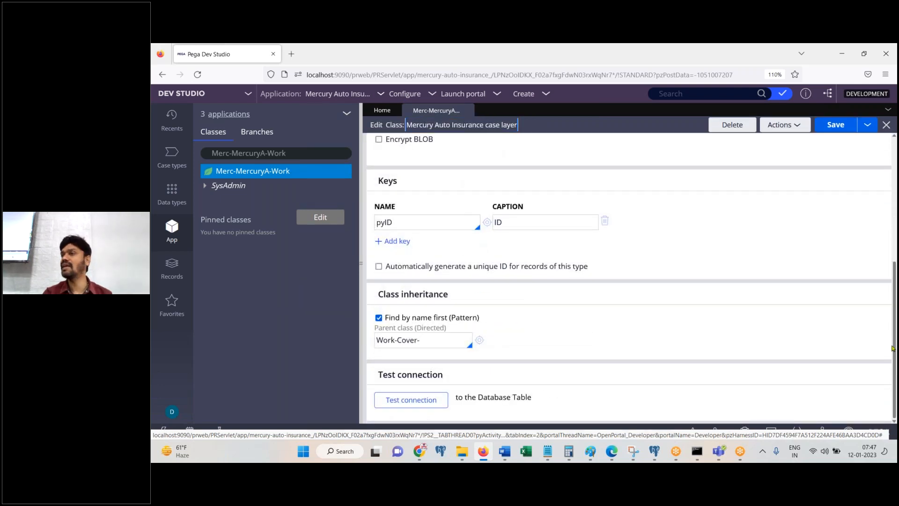
left_click(439, 342)
triple_click(439, 342)
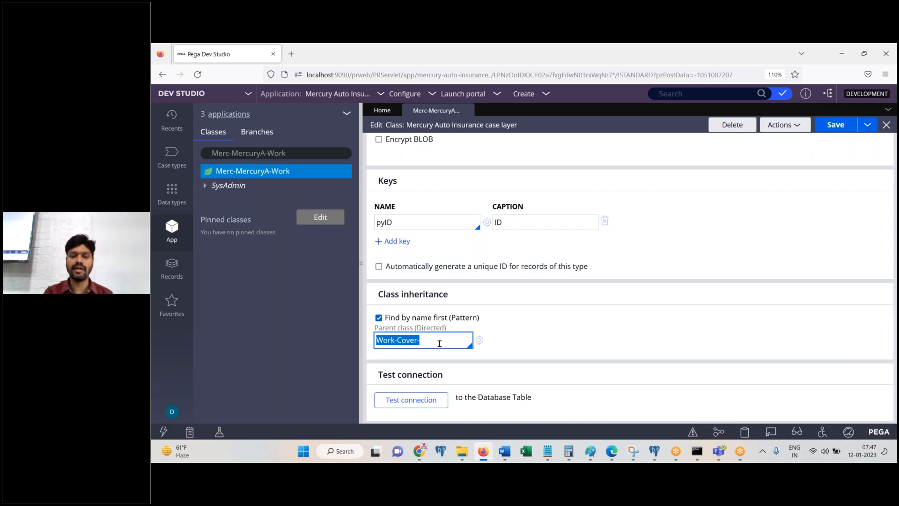
Step: Open the system search panel to bring Paint back up
mouse_move(378, 455)
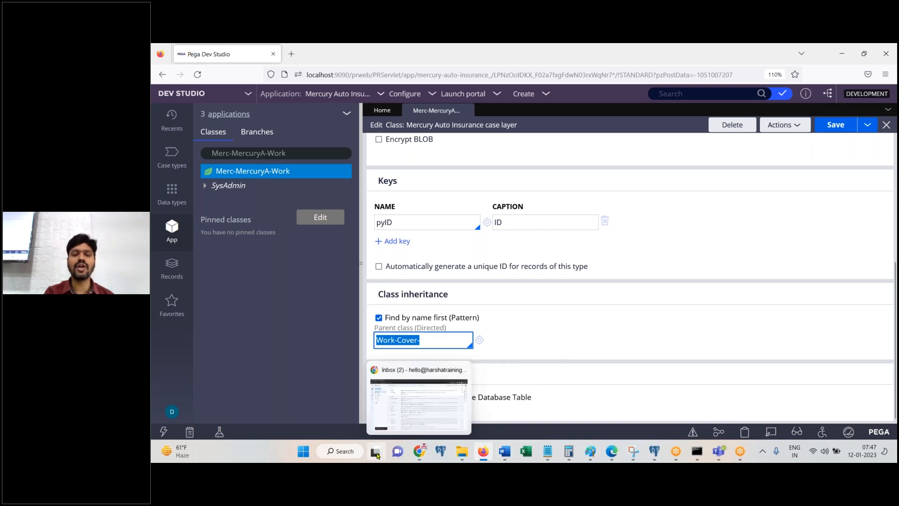
left_click(348, 454)
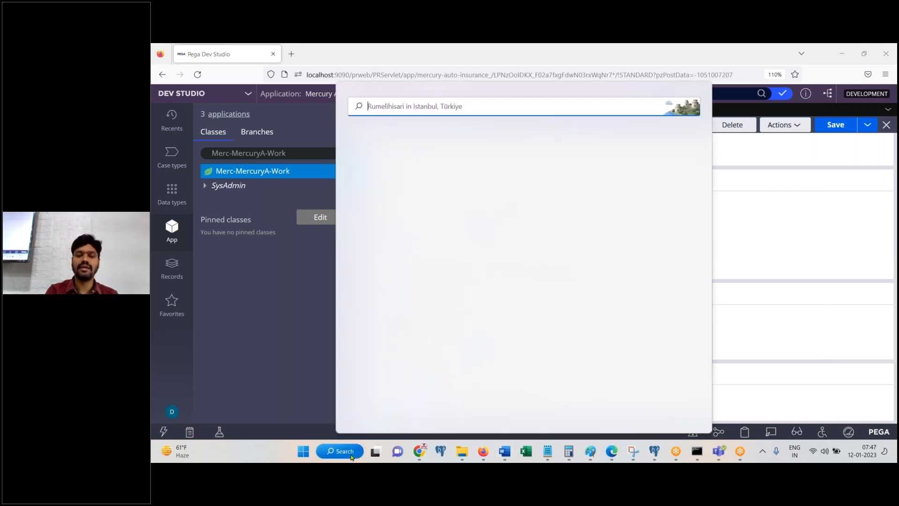
mouse_move(591, 451)
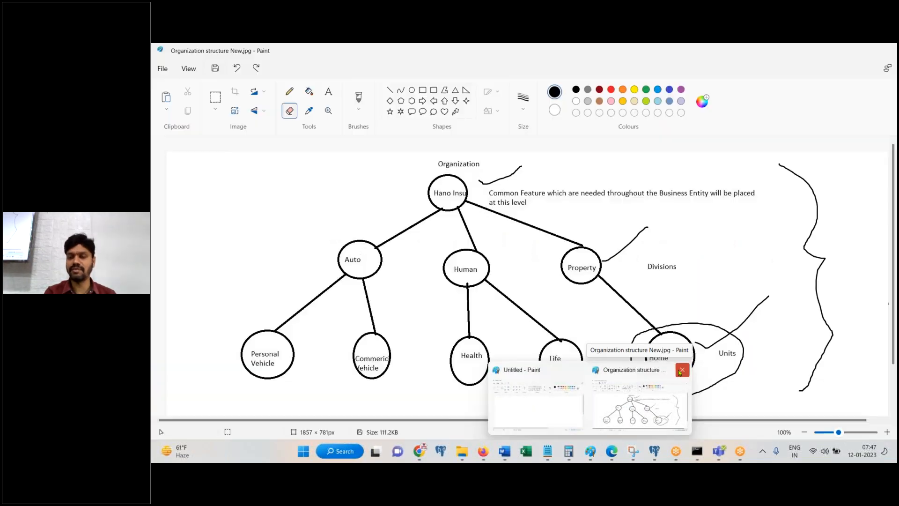
Step: Close the Organization structure drawing without saving and start a new maximized Paint drawing
left_click(682, 370)
left_click(522, 279)
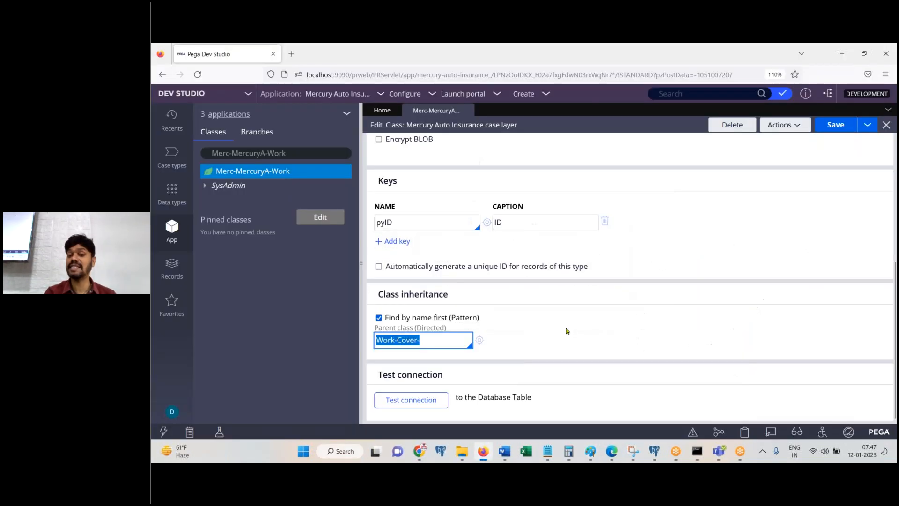
left_click(590, 453)
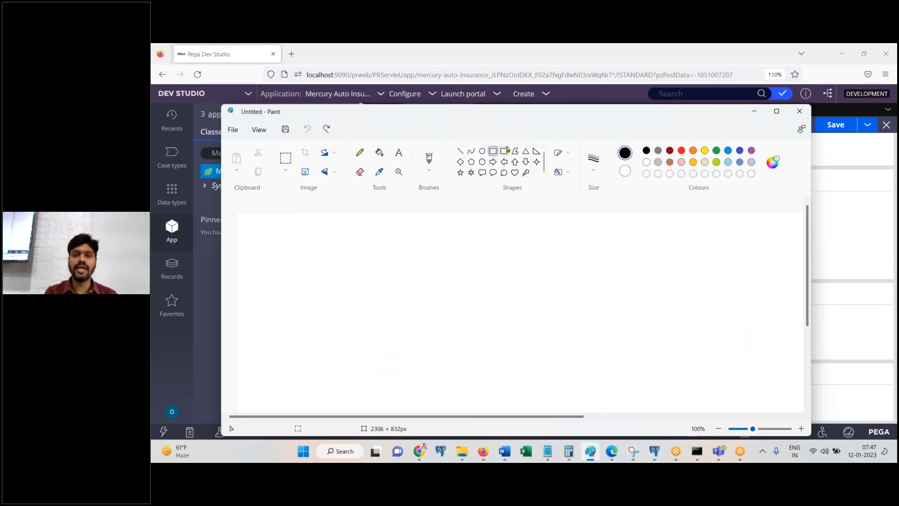
left_click(776, 111)
Step: Draw three rounded rectangles: two lower class boxes and one centered above them
left_click(432, 92)
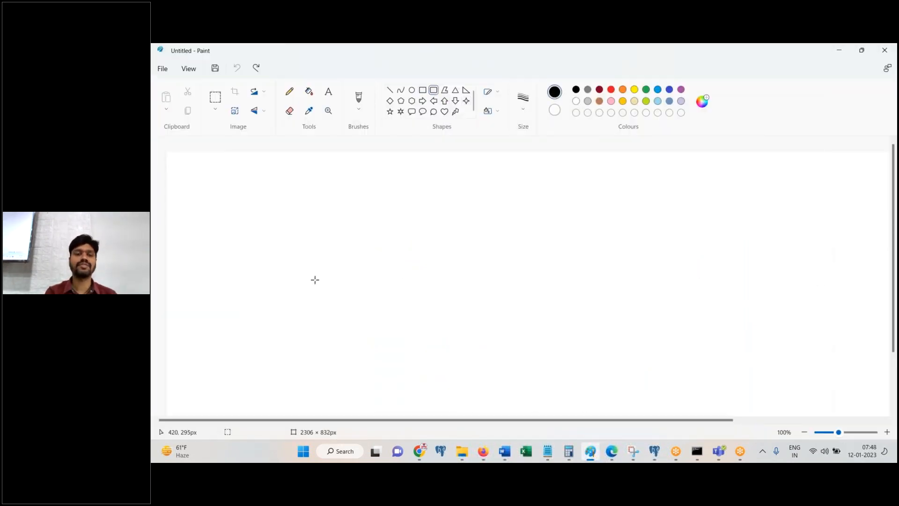
left_click_drag(298, 293, 474, 358)
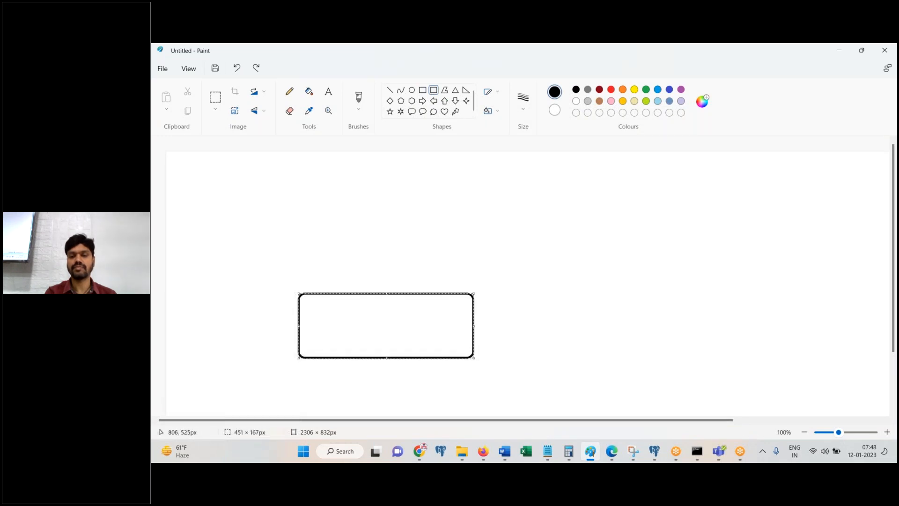
left_click_drag(579, 291, 767, 353)
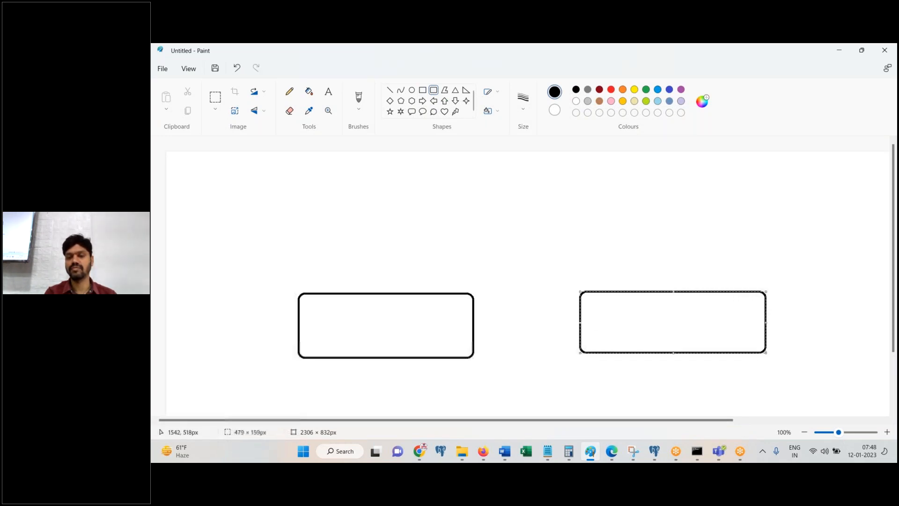
left_click_drag(451, 164, 585, 231)
Step: Label the top box Work-Cover- and the lower-left box MERC-MercuryAuto-Work on one line
left_click(329, 91)
left_click(477, 189)
type("Wo")
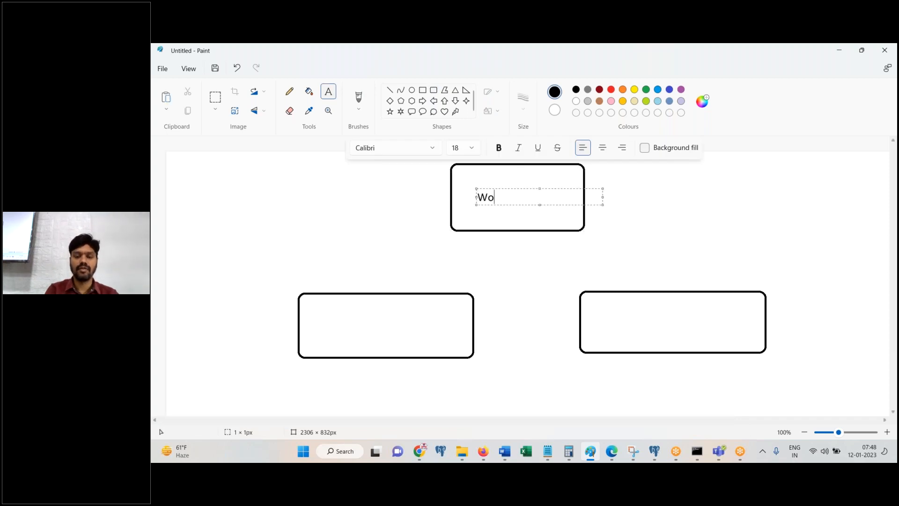
type("rk-Cover-")
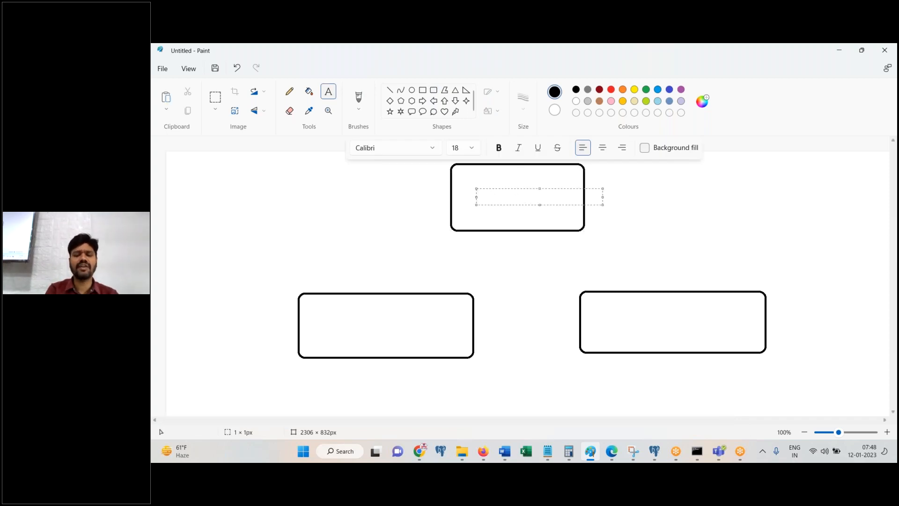
left_click(315, 323)
type("MERC-MER")
key("BackSpace")
type("ercury")
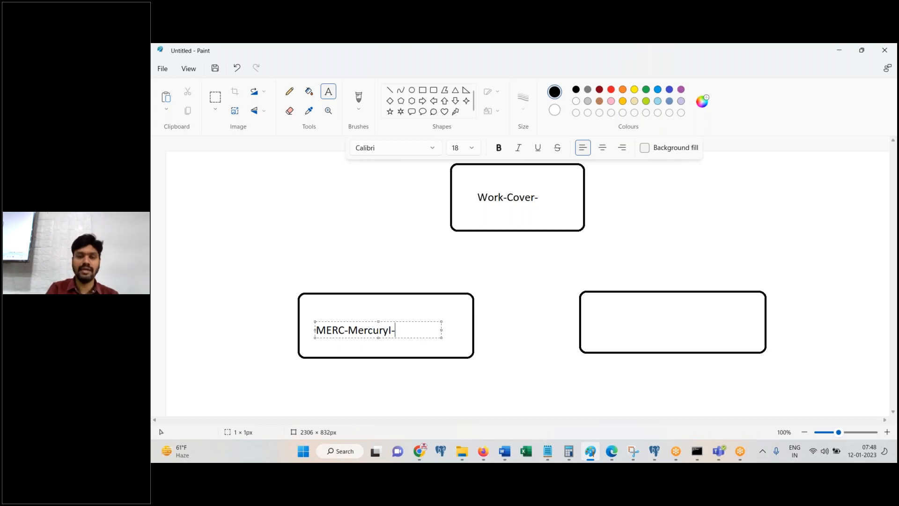
type("Auto-Work")
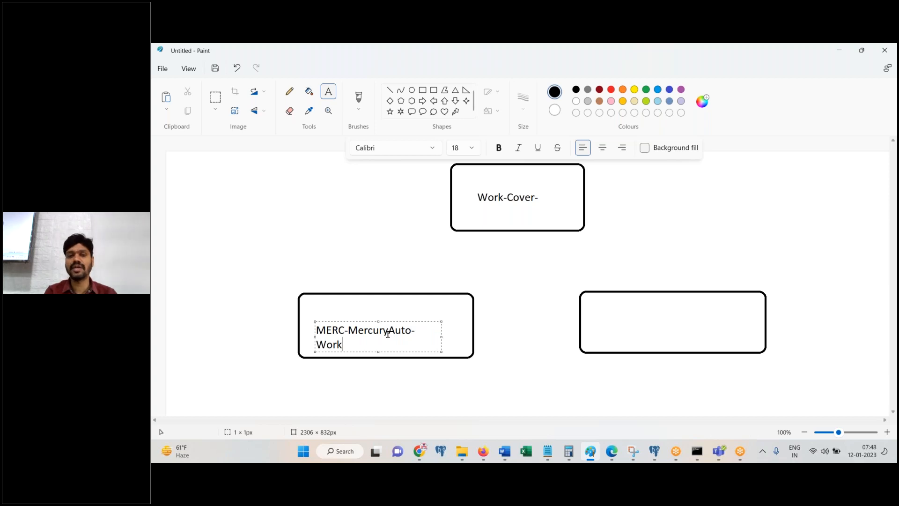
left_click_drag(442, 337, 472, 338)
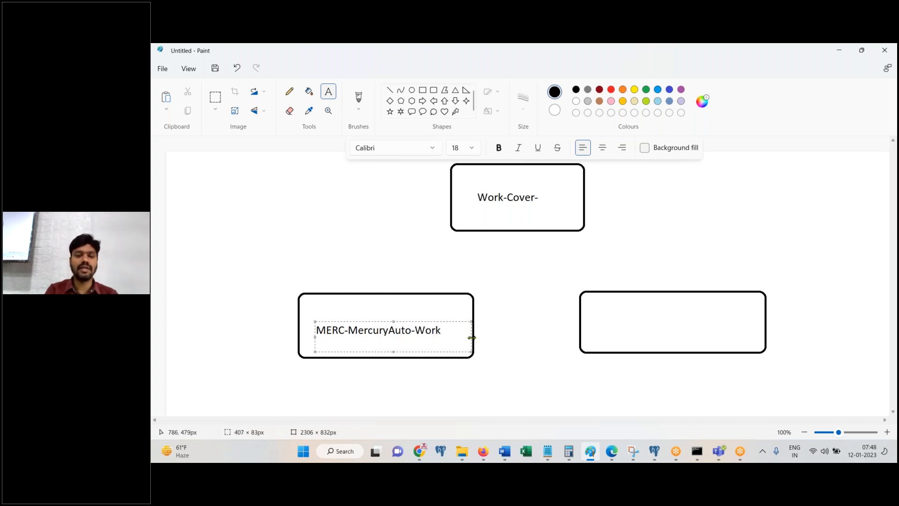
Step: Caption the lower-left box 'IMPL App' and the lower-right box 'FW App'
left_click(337, 375)
type("IMPL App")
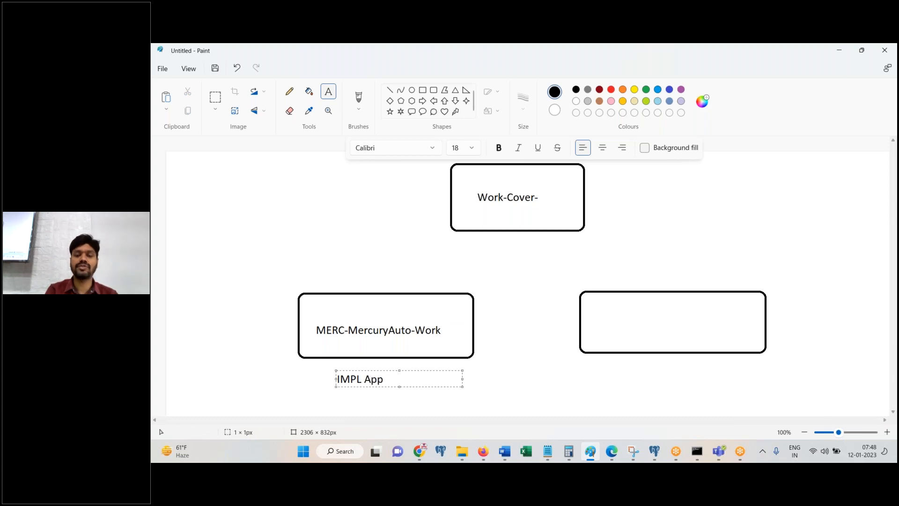
left_click(638, 376)
left_click(638, 376)
type("FW App")
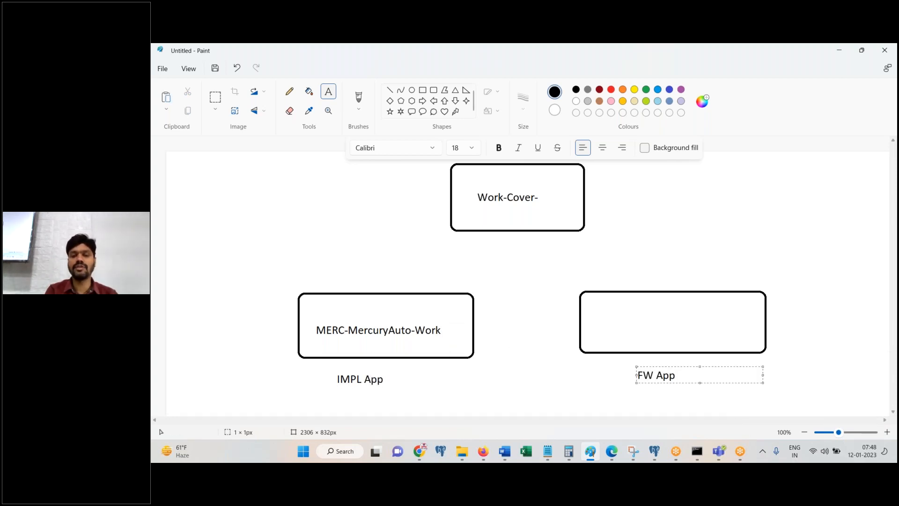
left_click(596, 324)
Step: Label the right box MERC-FW-MERCURYI-Work on one line and pick the Line tool's thickness
left_click(596, 324)
type("MERC-FW-MERCURI")
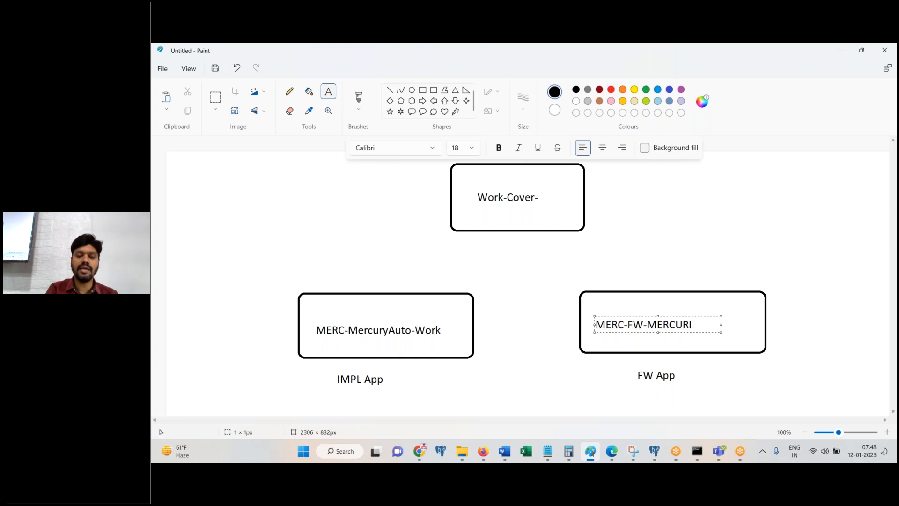
type("Y")
type("-Work")
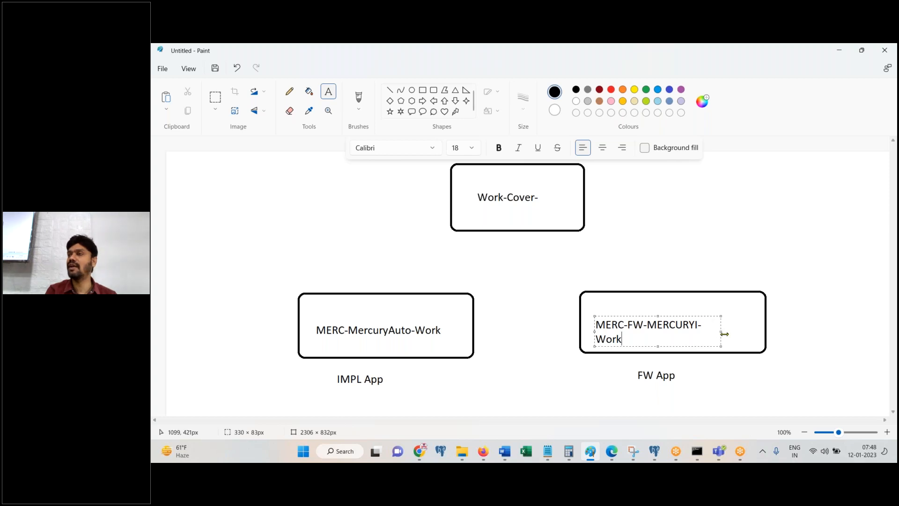
left_click_drag(720, 331, 764, 332)
left_click(805, 344)
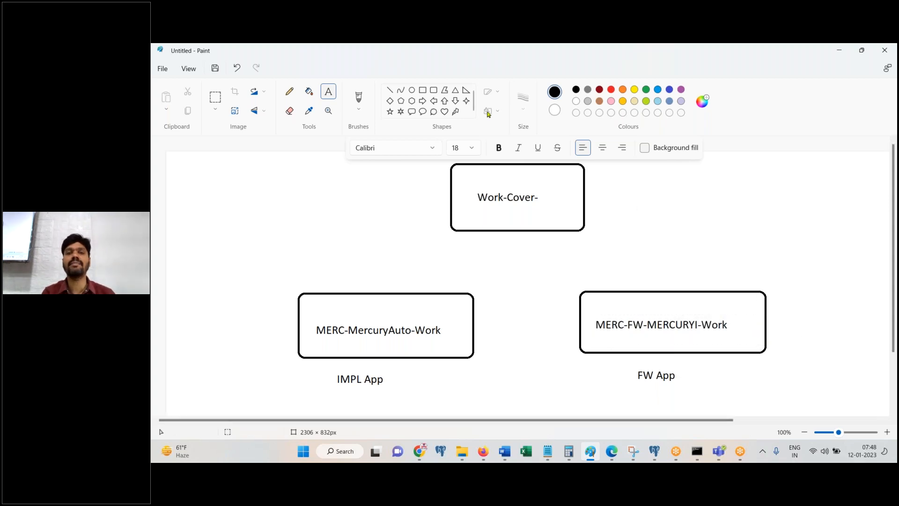
left_click(390, 90)
left_click(524, 111)
Step: Draw thick arrows from the IMPL and FW boxes up to Work-Cover-, adding arrowhead strokes
left_click(526, 152)
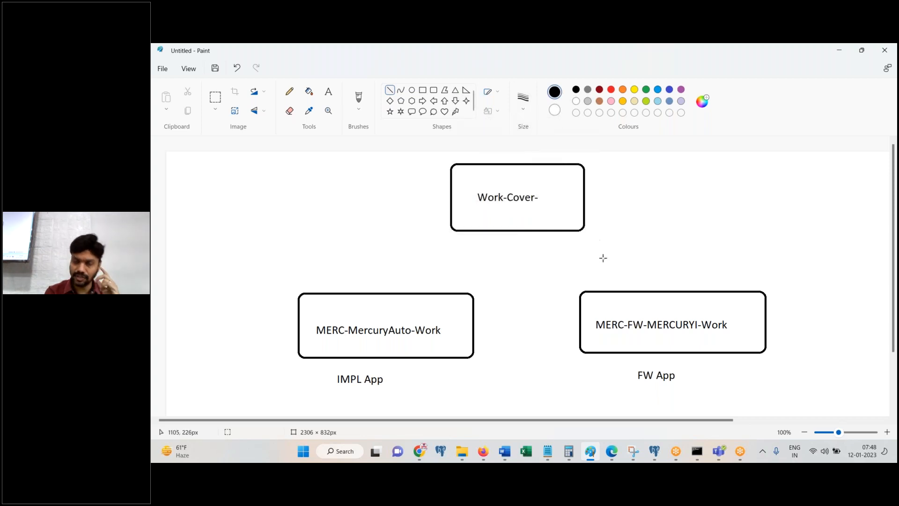
left_click_drag(635, 293, 555, 228)
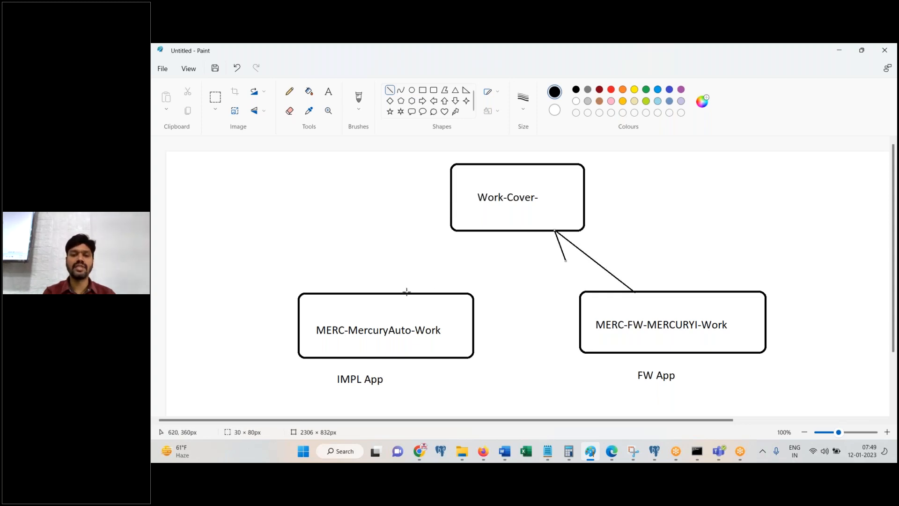
left_click_drag(406, 292, 474, 228)
left_click(524, 289)
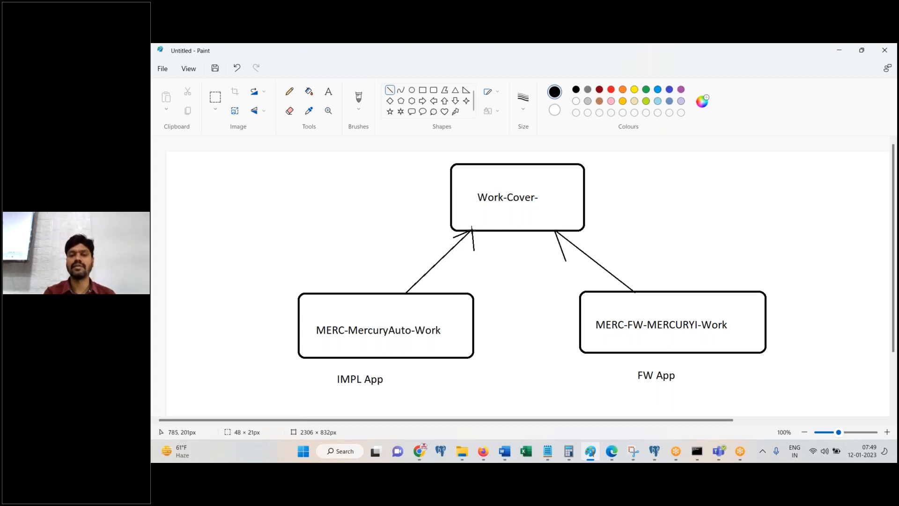
left_click_drag(577, 242, 556, 230)
left_click(676, 253)
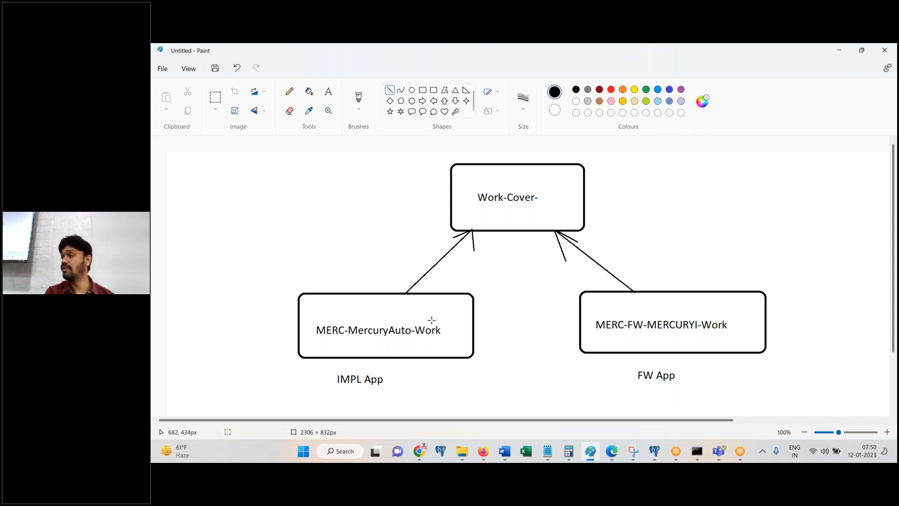
left_click_drag(489, 306, 546, 344)
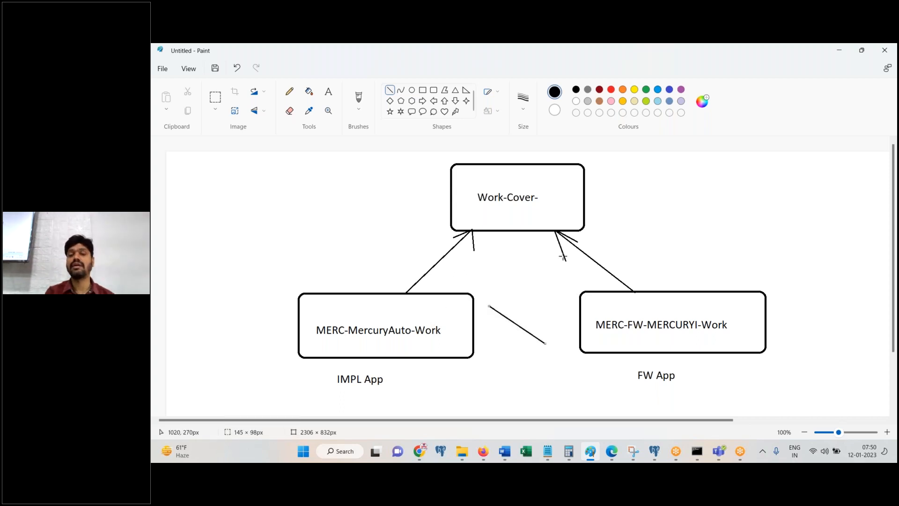
left_click_drag(560, 265, 464, 387)
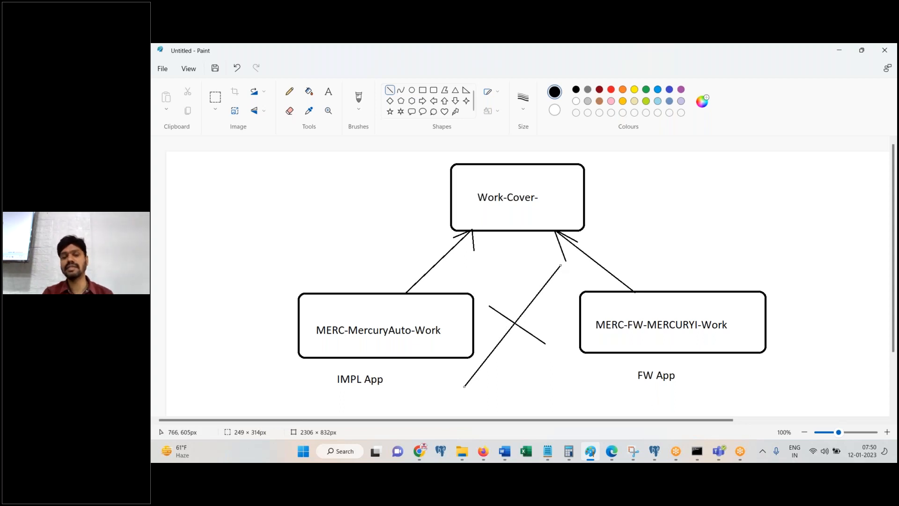
key("ctrl+z")
key("ctrl+z")
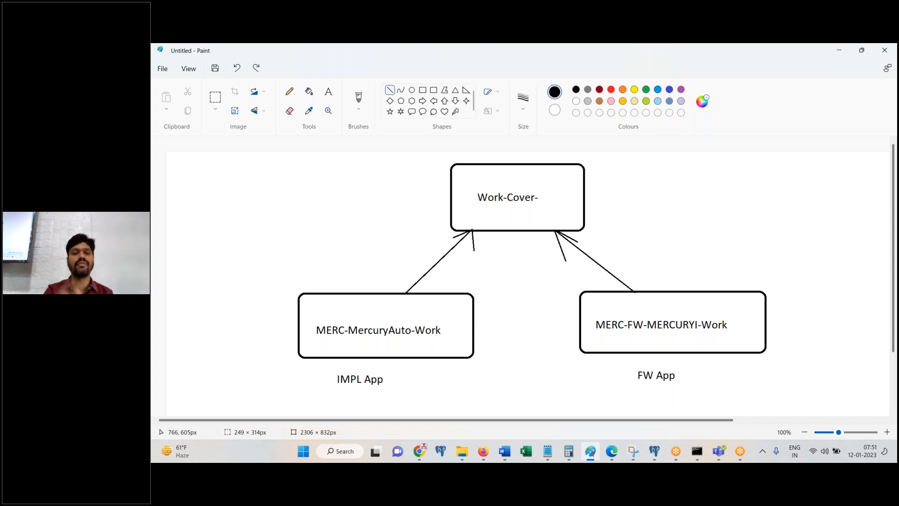
Step: Append ',Assign-DDF' to the Work-Cover- directed parent class and try saving
left_click(482, 451)
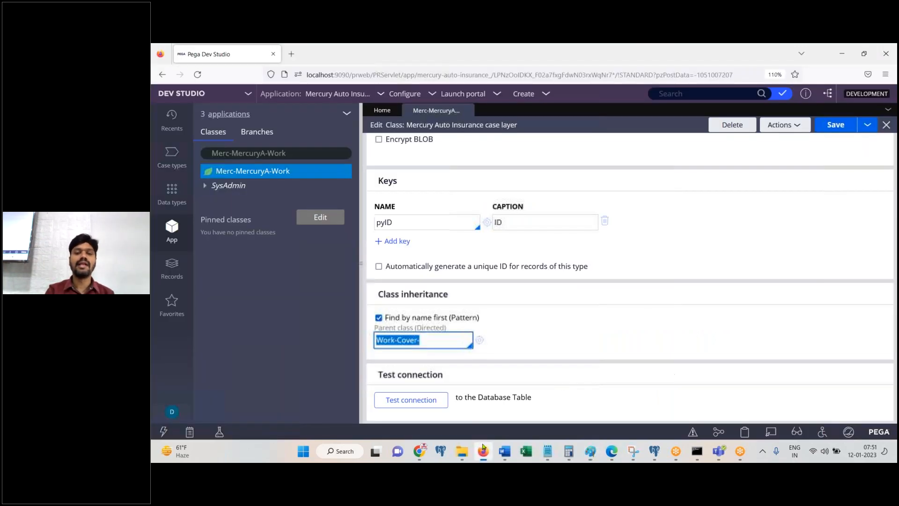
left_click(454, 337)
type(",")
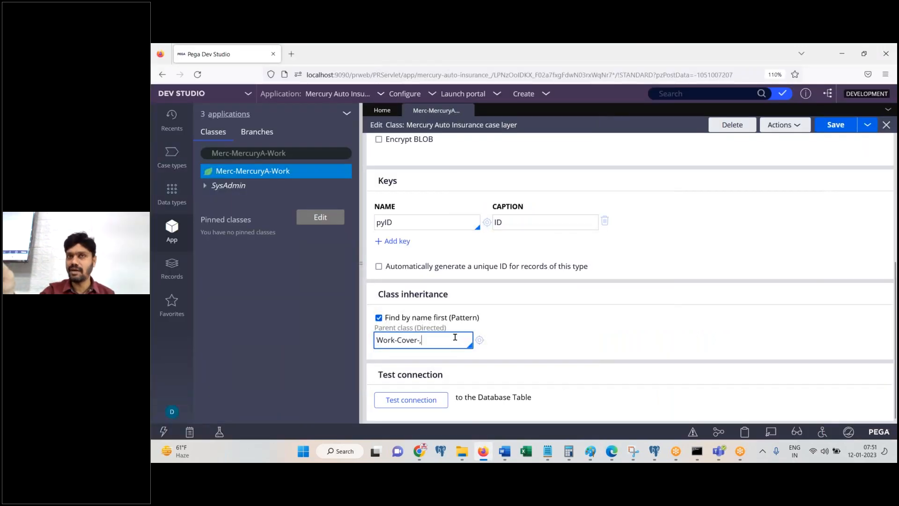
type("Assign-DDF")
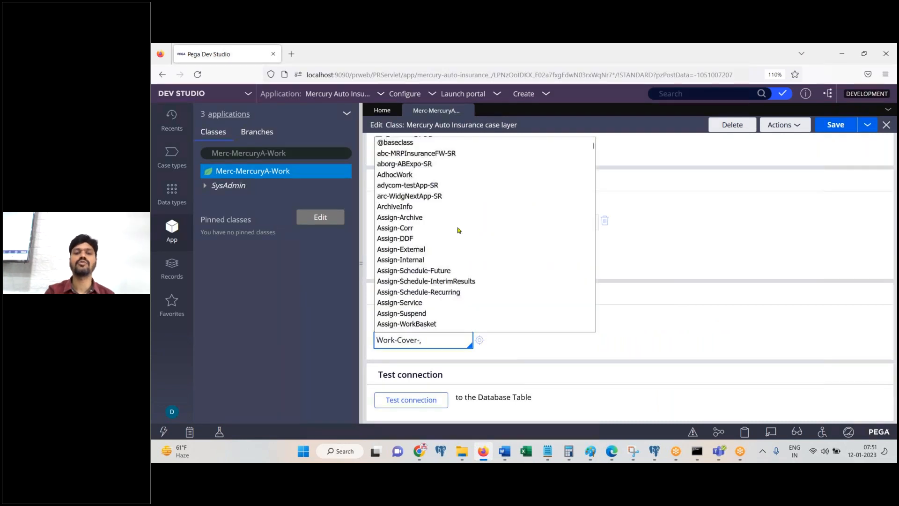
left_click(837, 127)
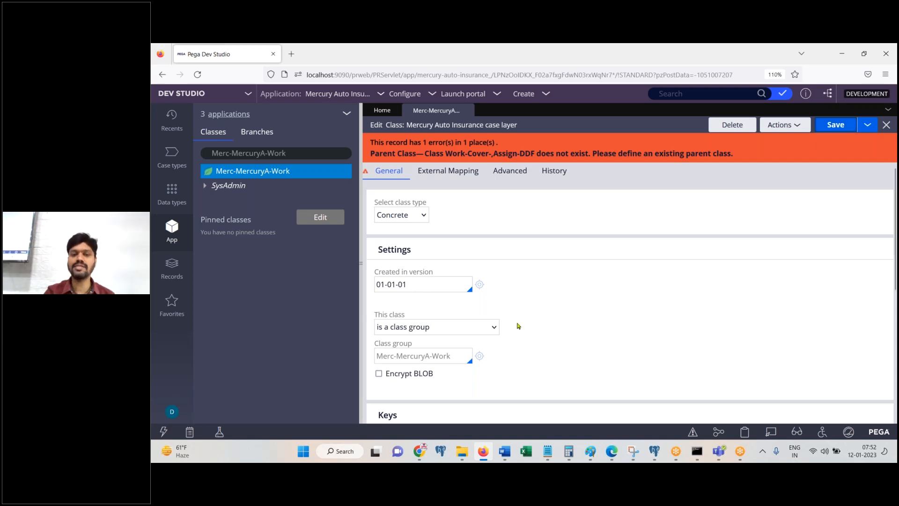
Step: Delete the rejected Assign-DDF addition and save with Work-Cover- as the only parent
scroll(803, 277, "down", 5)
left_click_drag(417, 337, 520, 341)
key("BackSpace")
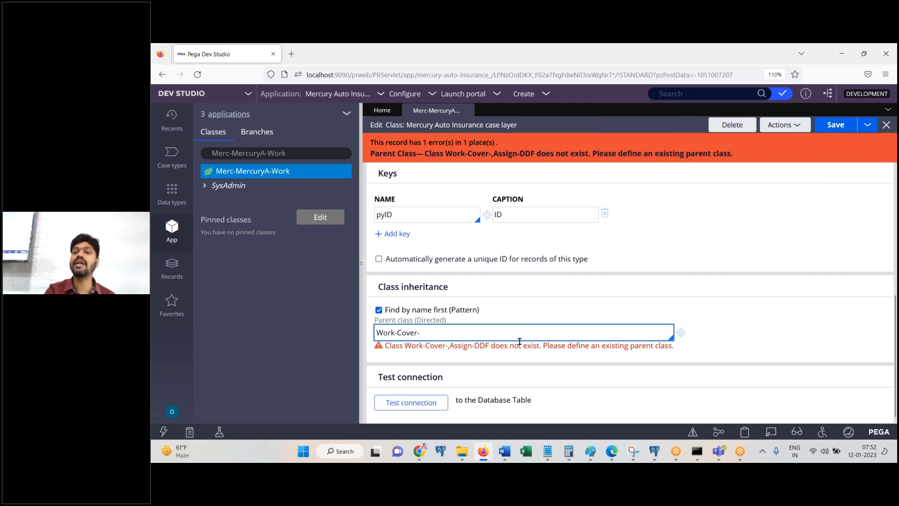
left_click(834, 125)
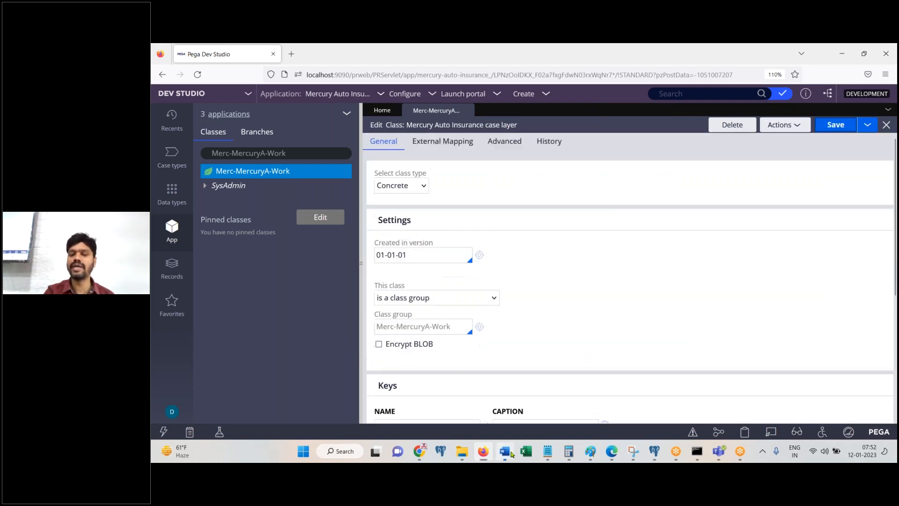
left_click(510, 452)
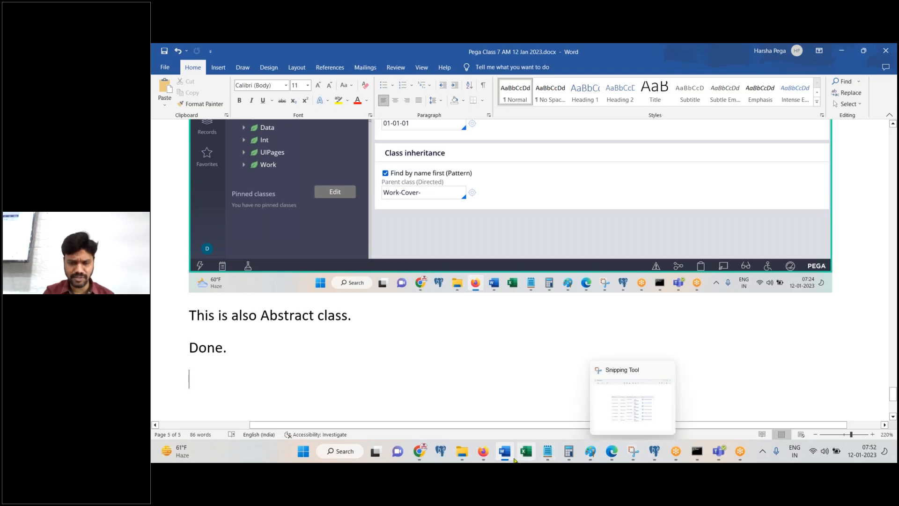
Step: In Paint, erase the MERC-MercuryAuto-Work arrow to Work-Cover- using an enlarged eraser
left_click(590, 451)
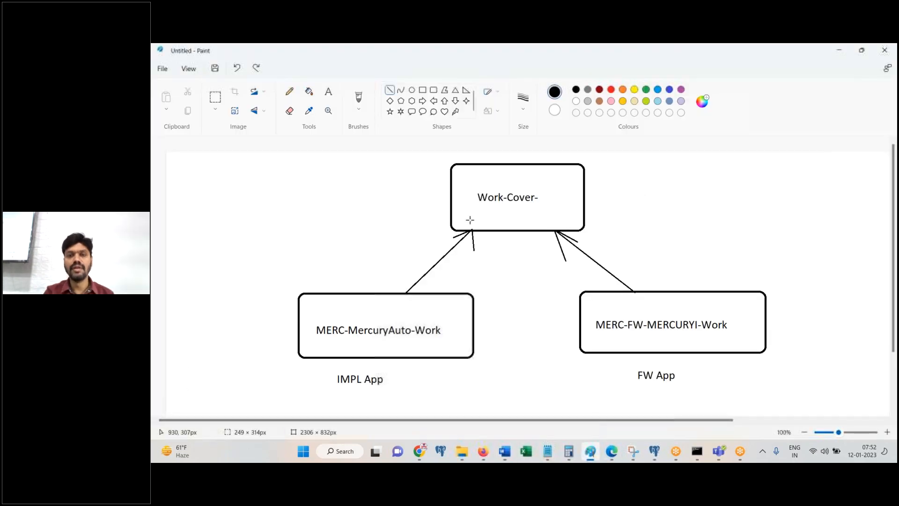
left_click(291, 114)
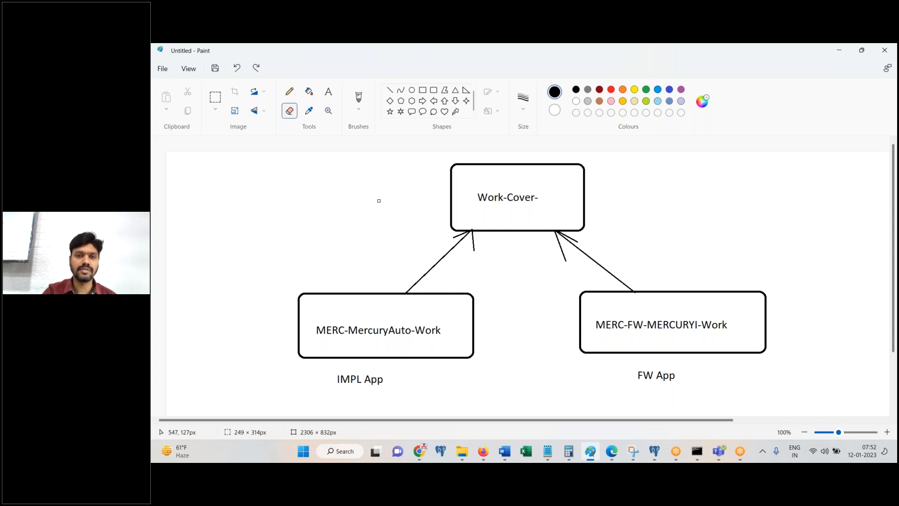
left_click(558, 297)
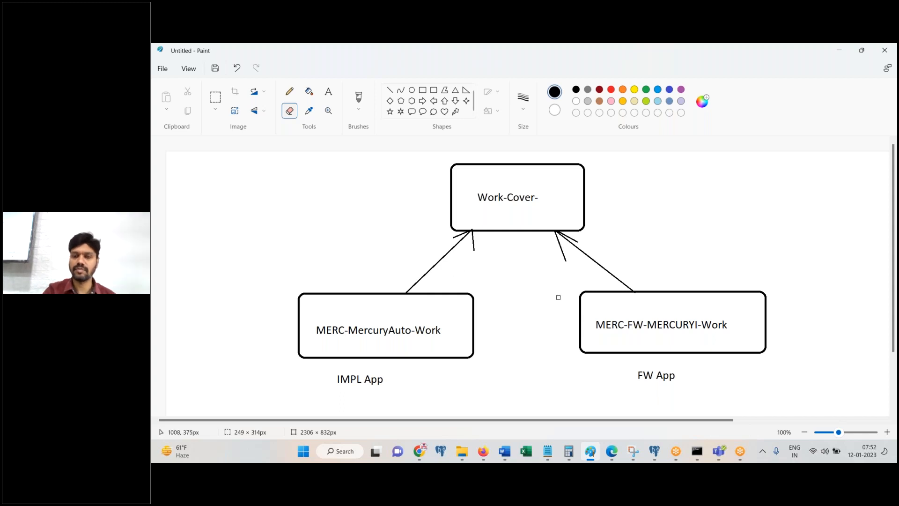
key("ctrl+plus")
key("ctrl+plus")
key("ctrl+plus")
key("ctrl+plus")
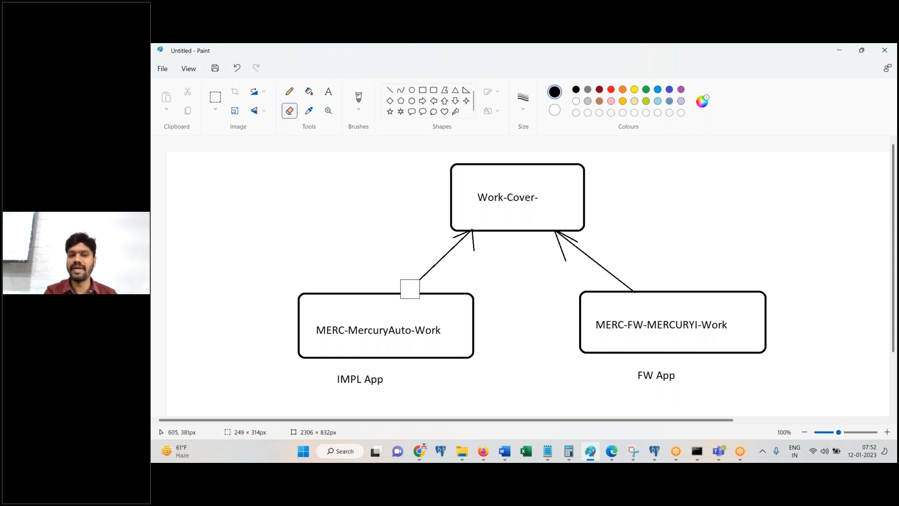
mouse_move(445, 248)
left_mouse_down()
mouse_move(458, 243)
mouse_move(416, 281)
left_mouse_up()
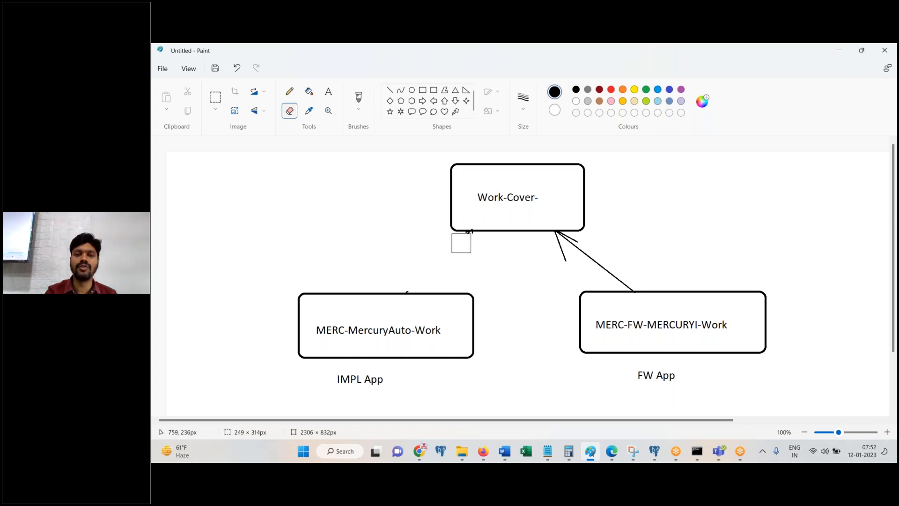
left_click(392, 93)
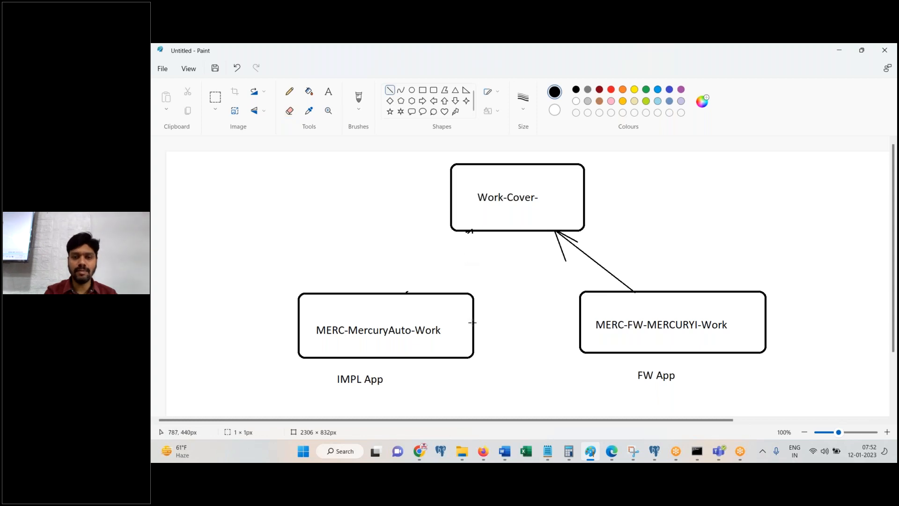
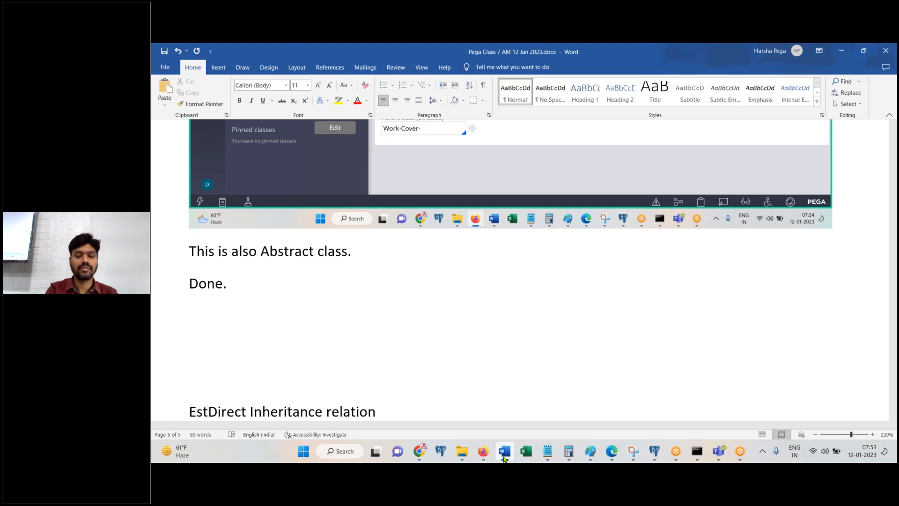
Step: Type 'ablishing' to continue the 'Establishing Direct Inheritance relation' line in Word
type("blishing")
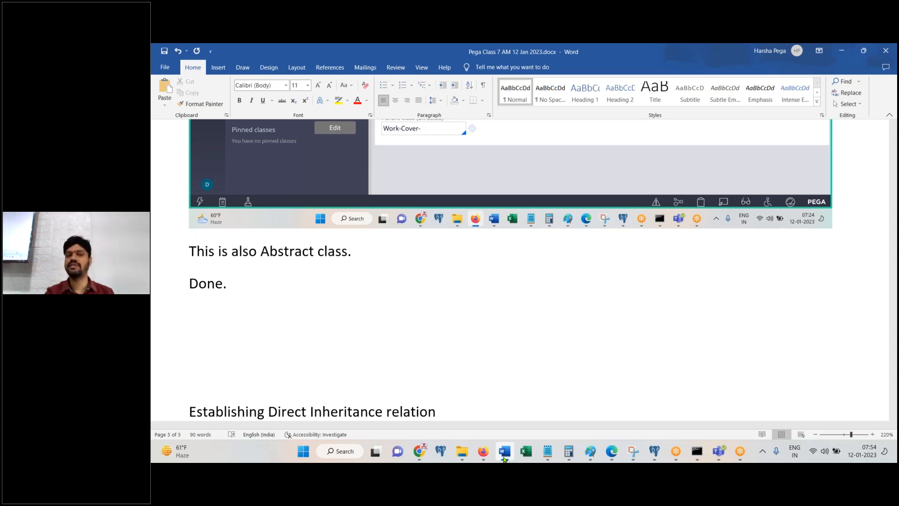
Step: Put the cursor at the end of the heading line and review the Paint class diagram
left_click(513, 410)
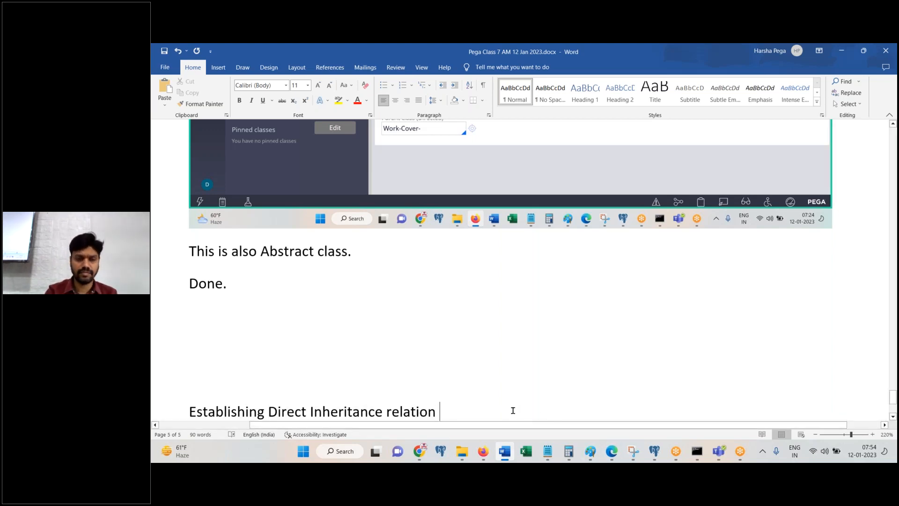
left_click(591, 453)
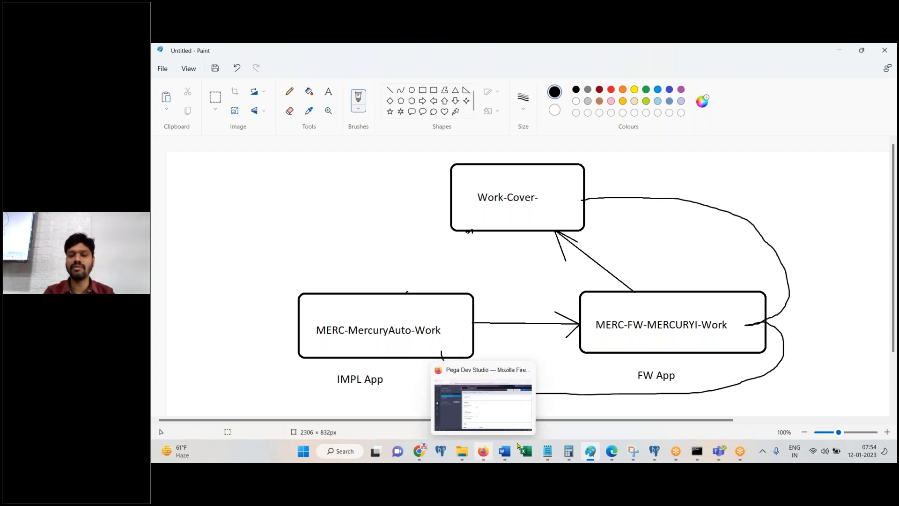
left_click(504, 451)
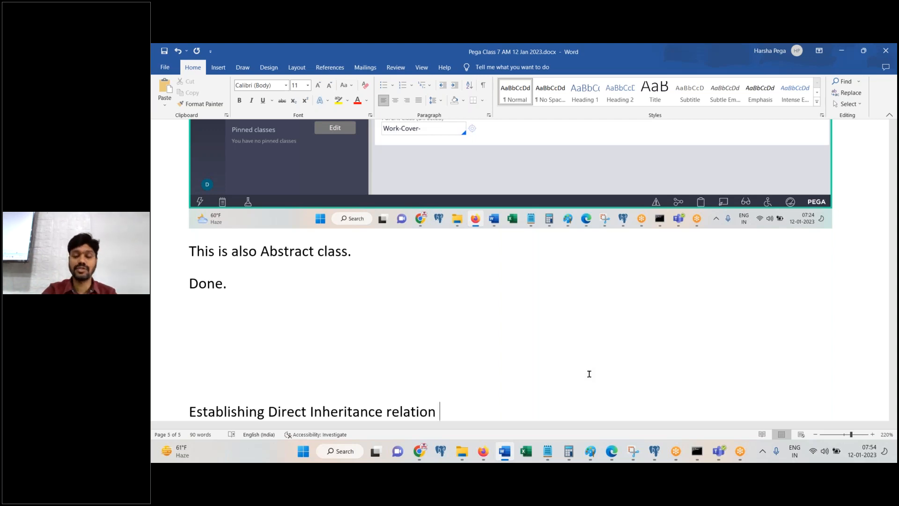
Step: Finish the heading '…between FW Work class and IMPL Work Class' and make it a centered Title
type("betwe")
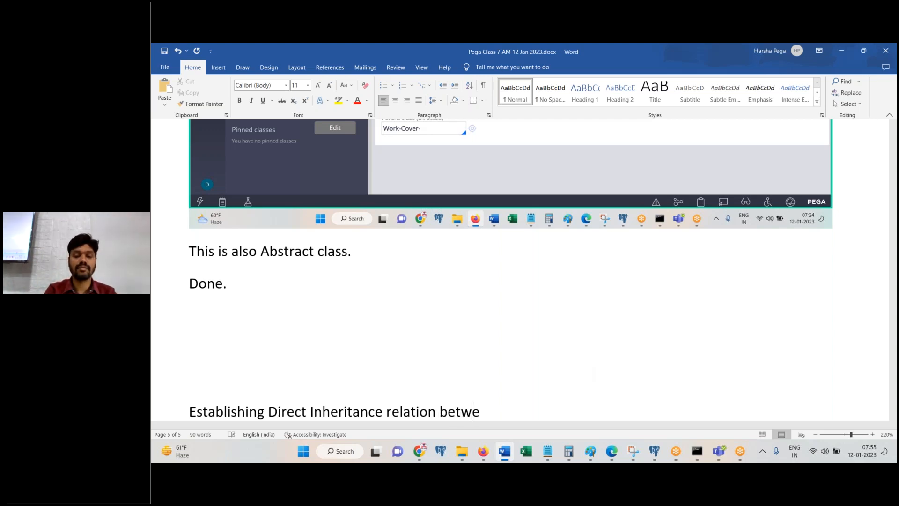
type("en FW ")
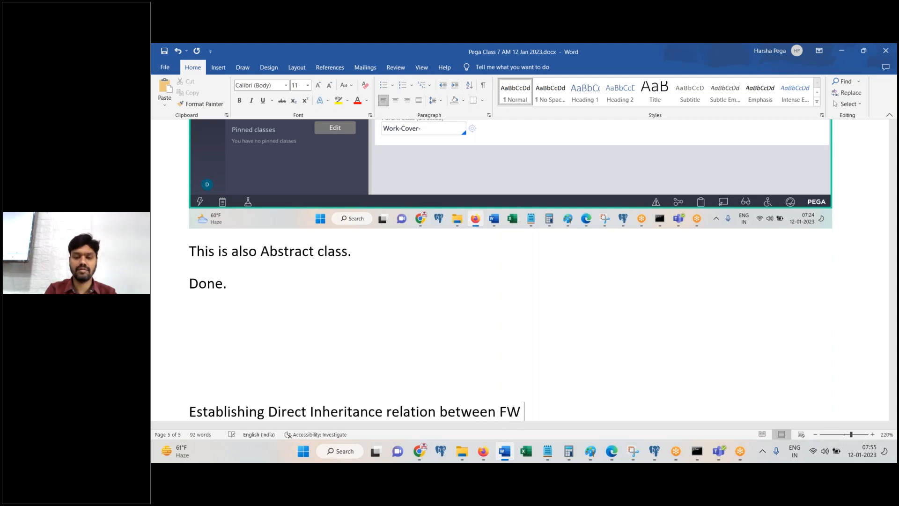
type("W")
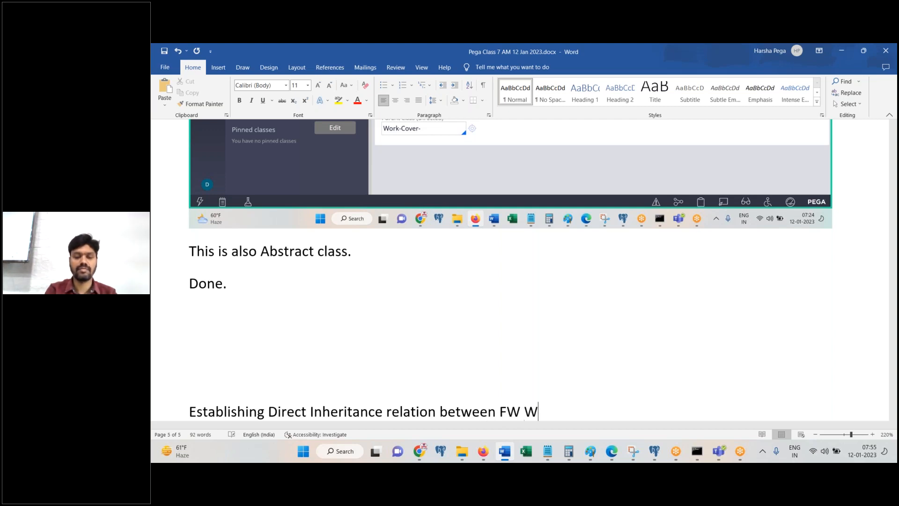
type("ork class and IM")
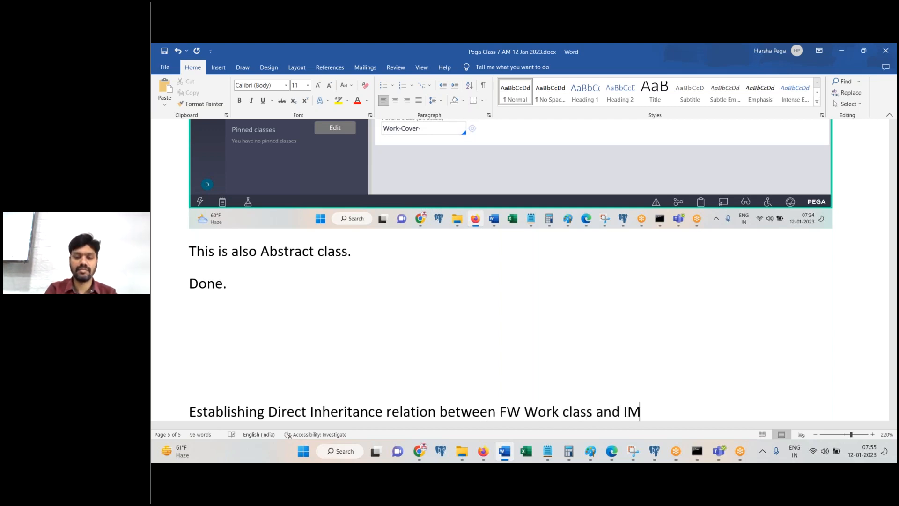
type("PL Work Class")
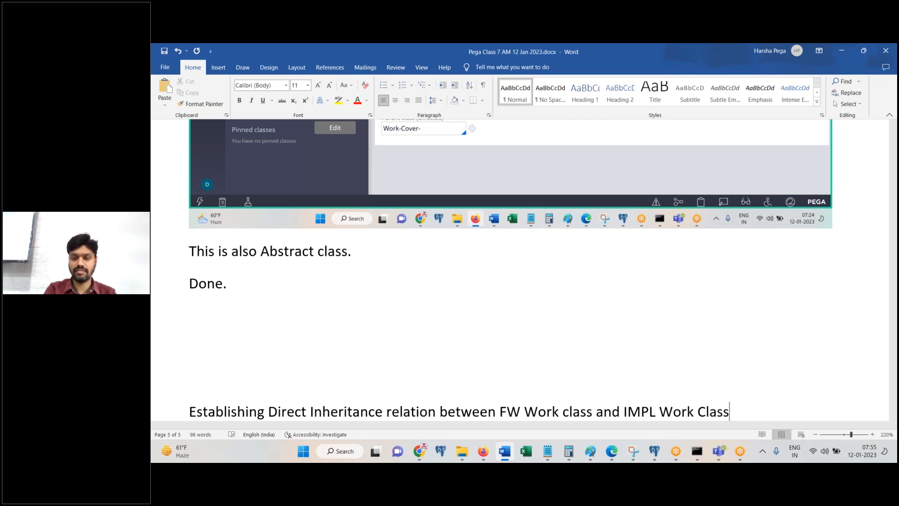
key("shift+Home")
left_click(656, 91)
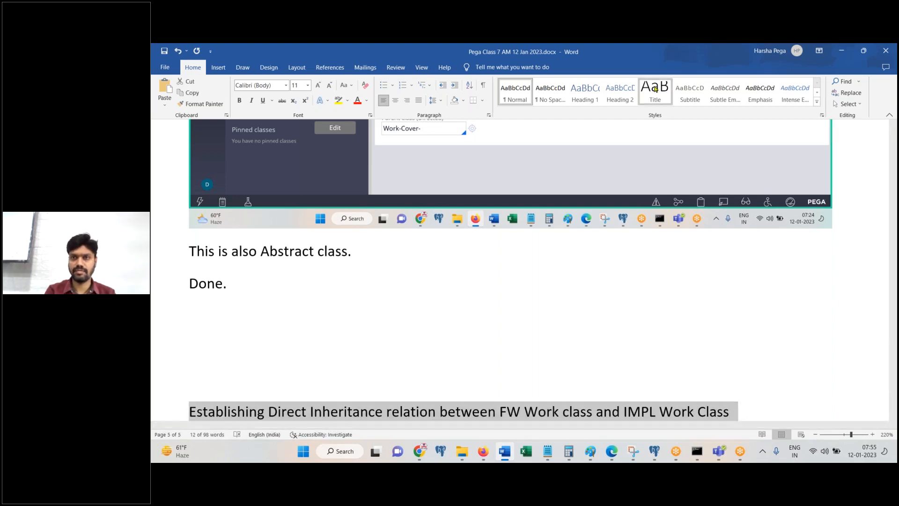
key("ctrl+e")
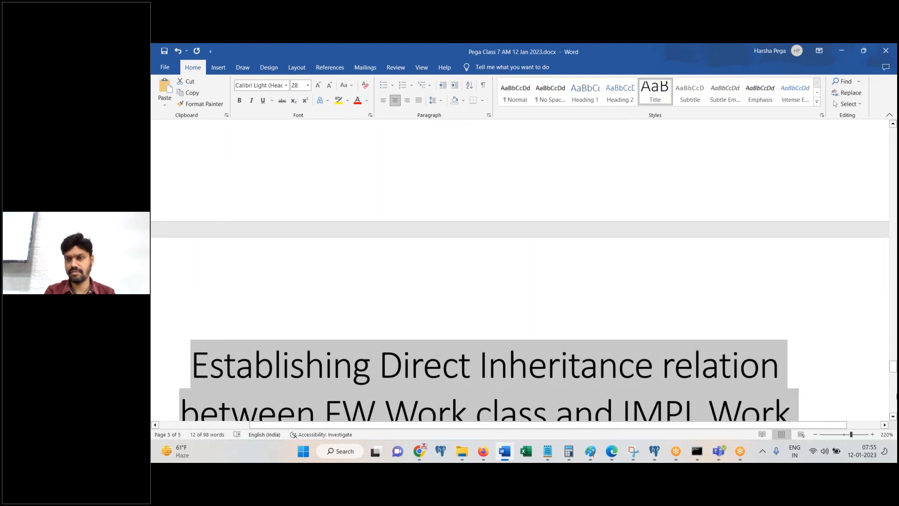
scroll(835, 311, "down", 5)
Step: Paste the class diagram screenshot on a new line below the heading
left_click(835, 311)
key("Return")
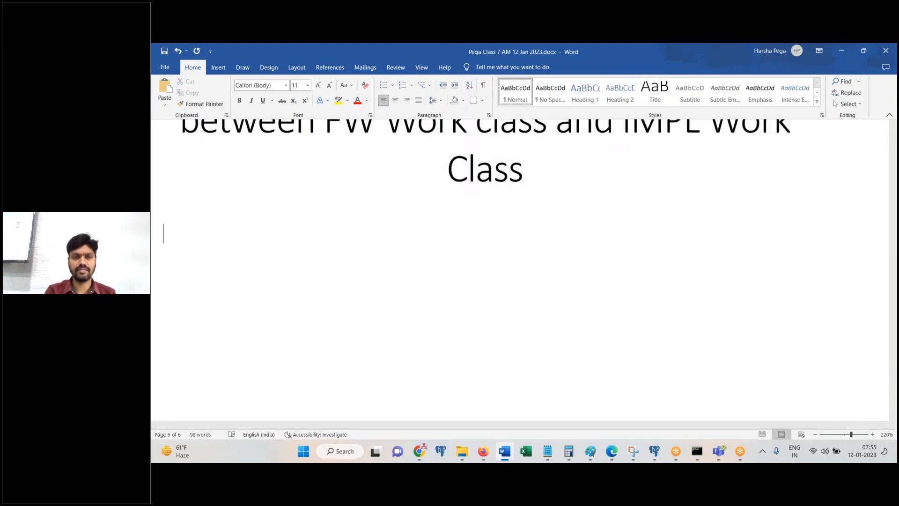
key("ctrl+v")
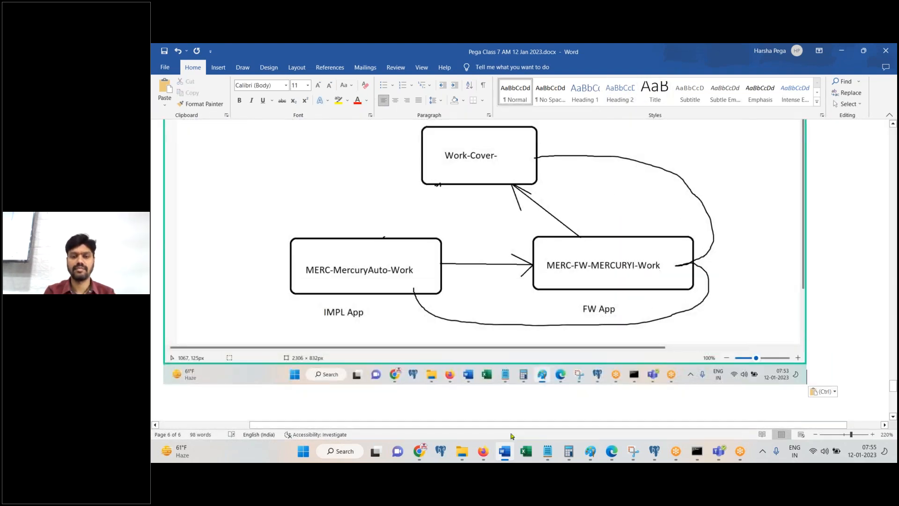
left_click(485, 452)
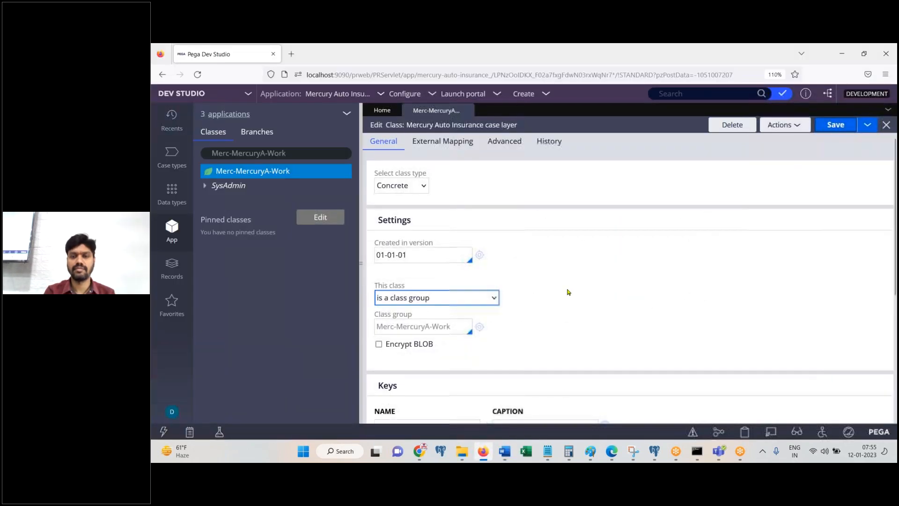
left_click(590, 451)
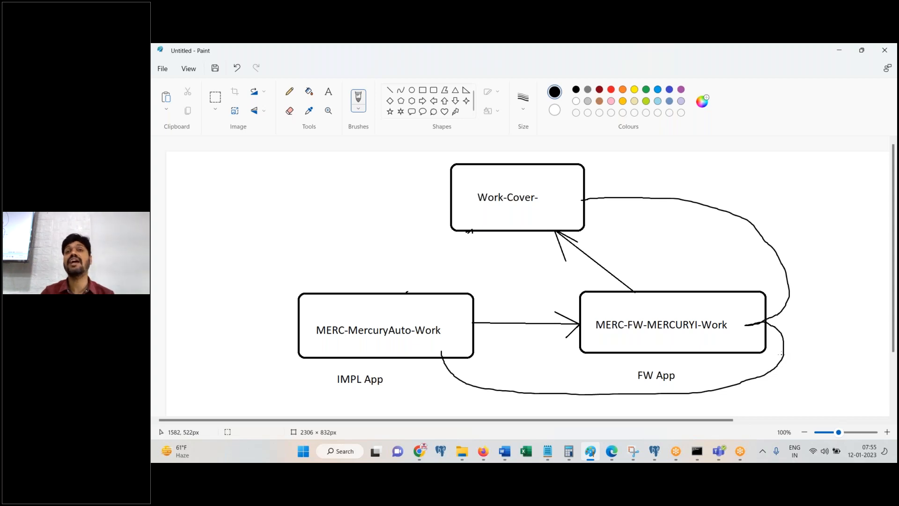
Step: Undo the last two Paint strokes and paste the reverted diagram under the Word heading
key("ctrl+z")
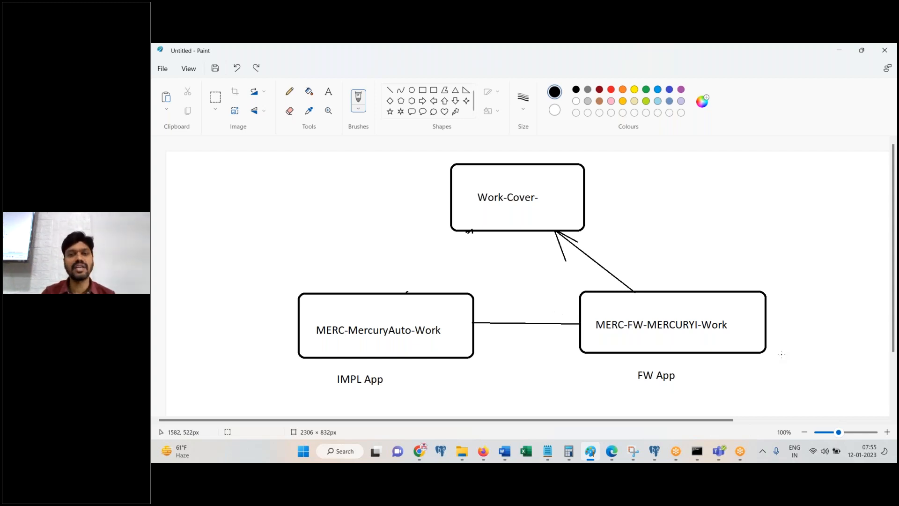
key("ctrl+z")
key("ctrl+z")
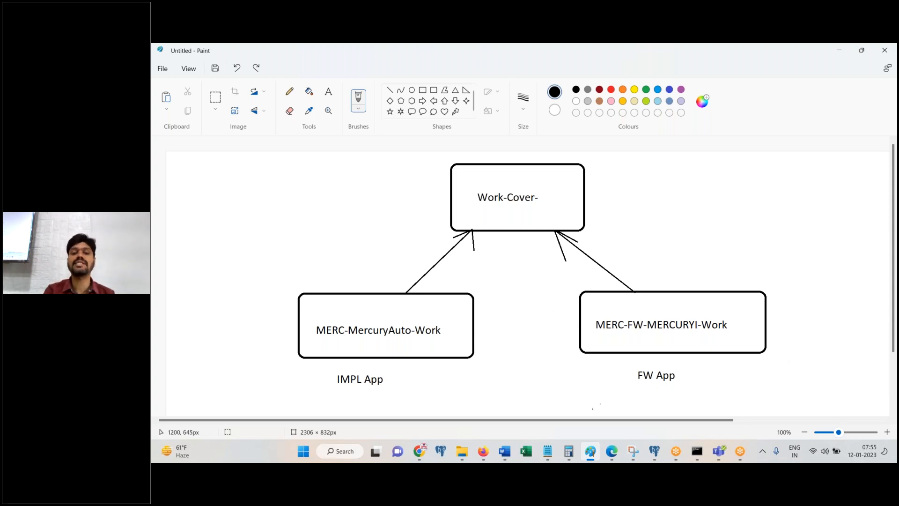
left_click(505, 451)
scroll(685, 259, "up", 5)
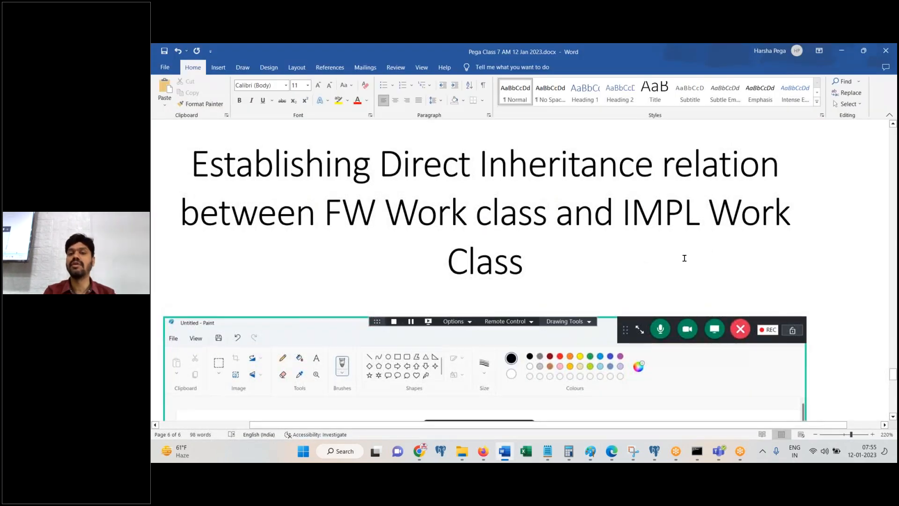
left_click(685, 259)
key("Return")
key("ctrl+v")
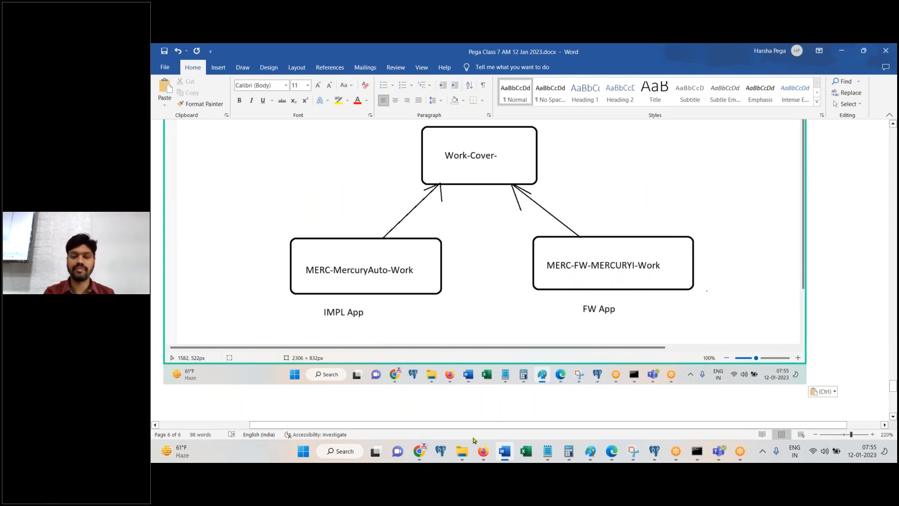
Step: Check the class editor in Dev Studio, then place the cursor at the Word heading's end
left_click(483, 452)
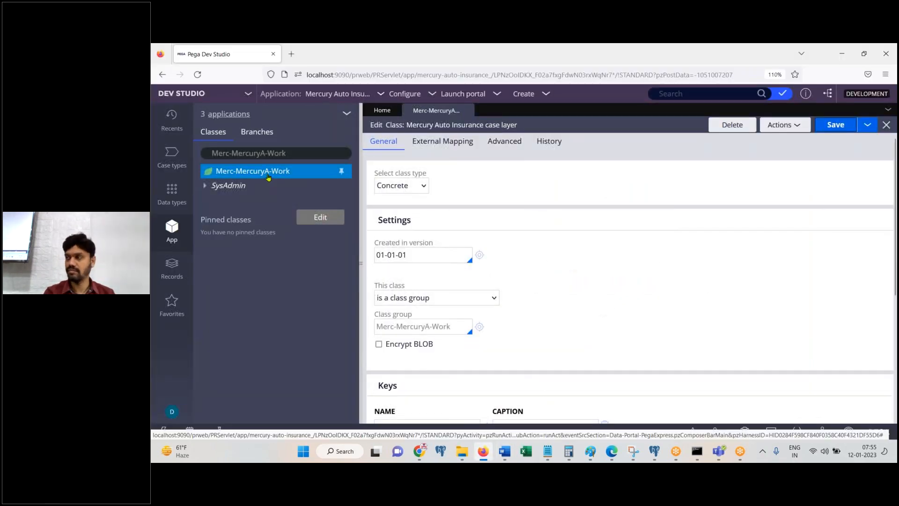
scroll(896, 315, "down", 2)
left_click_drag(897, 314, 896, 397)
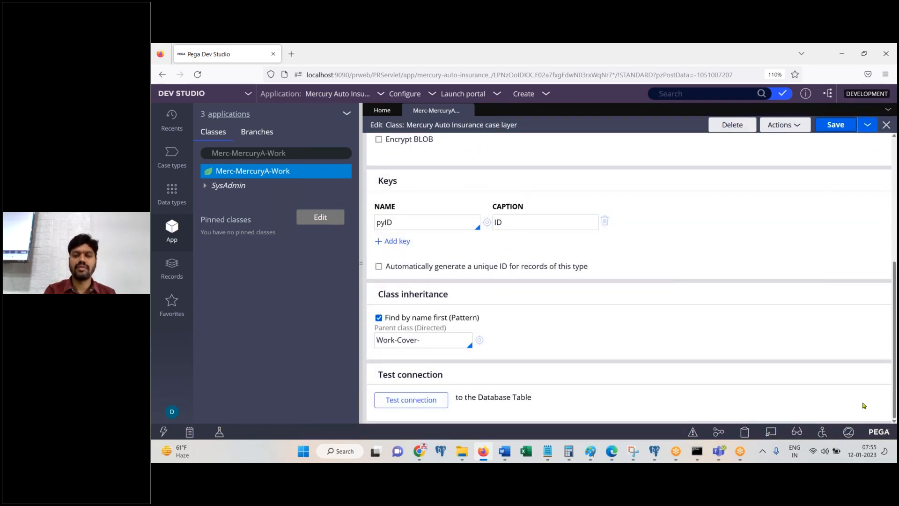
left_click(505, 451)
scroll(485, 281, "up", 3)
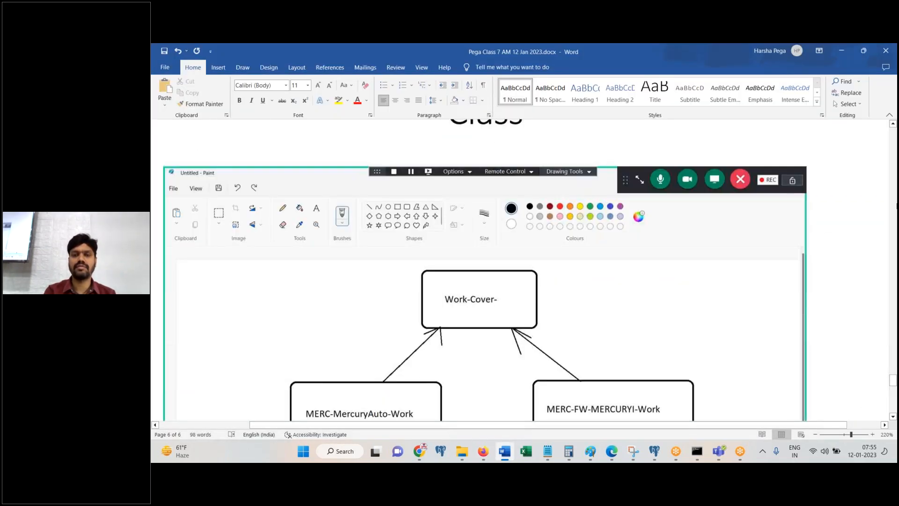
scroll(760, 285, "up", 3)
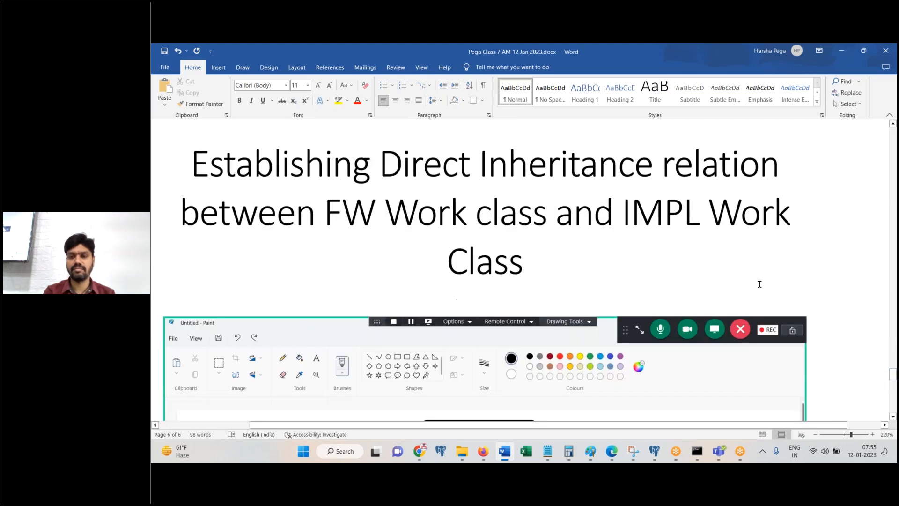
left_click(760, 284)
Step: Add the note 'Login to IMPL application and go to the definition of IMPL Work class' with the class form screenshot
key("Return")
type("Login to IMPL application and go to the definition of W")
key("BackSpace")
type("IMPL Work class")
key("Return")
key("ctrl+v")
Step: Note 'The parent class would he Work-Cover' and bring up the Merc-MercuryA-Work class actions
key("Return")
type("The parent class would he ")
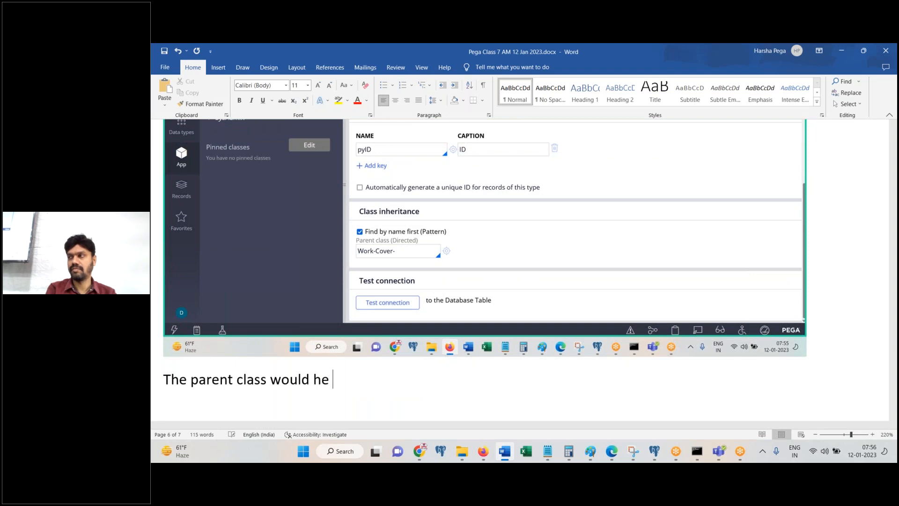
type("Work-Cover-.")
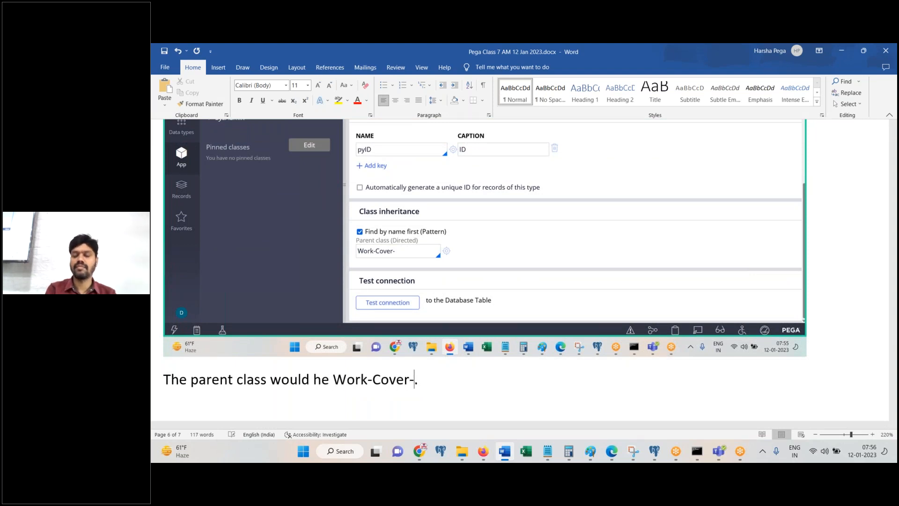
key("Return")
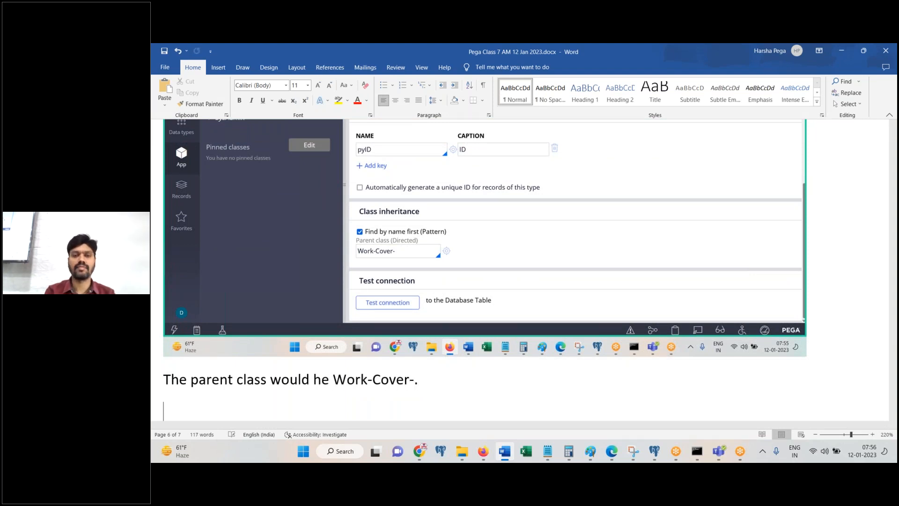
left_click(483, 451)
right_click(283, 178)
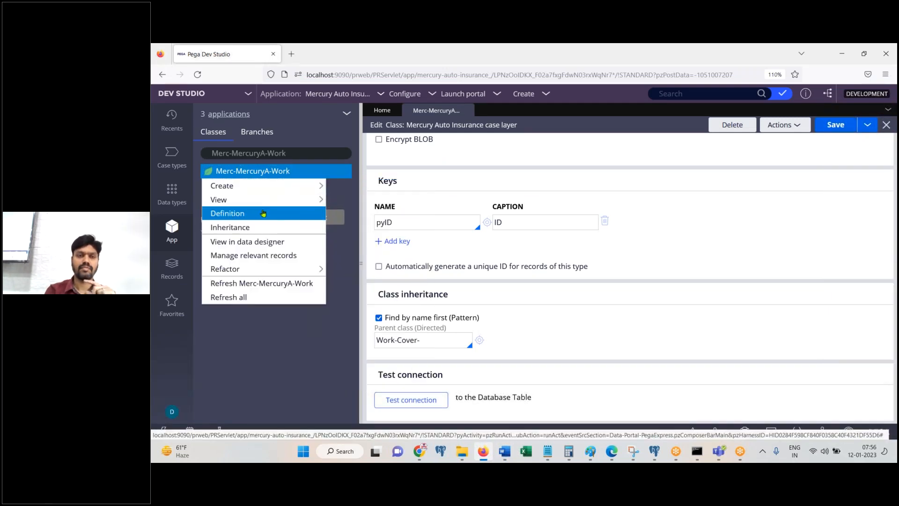
Step: Paste the Dev Studio screenshot of the Merc-MercuryA-Work actions menu under the FW/IMPL heading
left_click(505, 451)
scroll(485, 281, "up", 3)
scroll(703, 243, "up", 5)
left_click(639, 267)
key("Return")
key("ctrl+v")
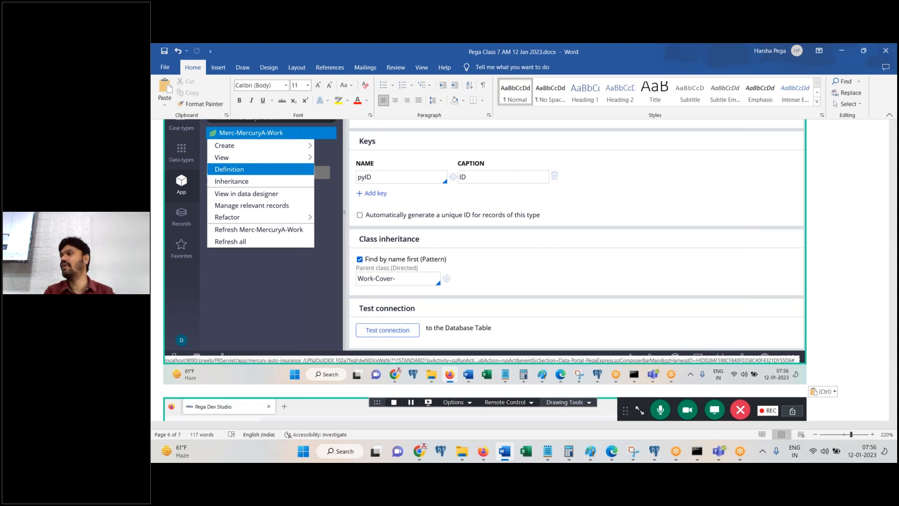
right_click(638, 268)
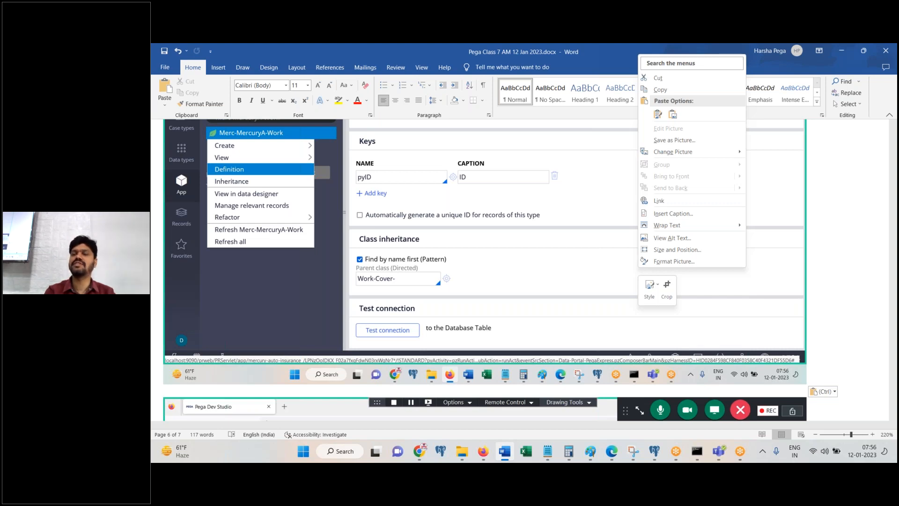
key("Escape")
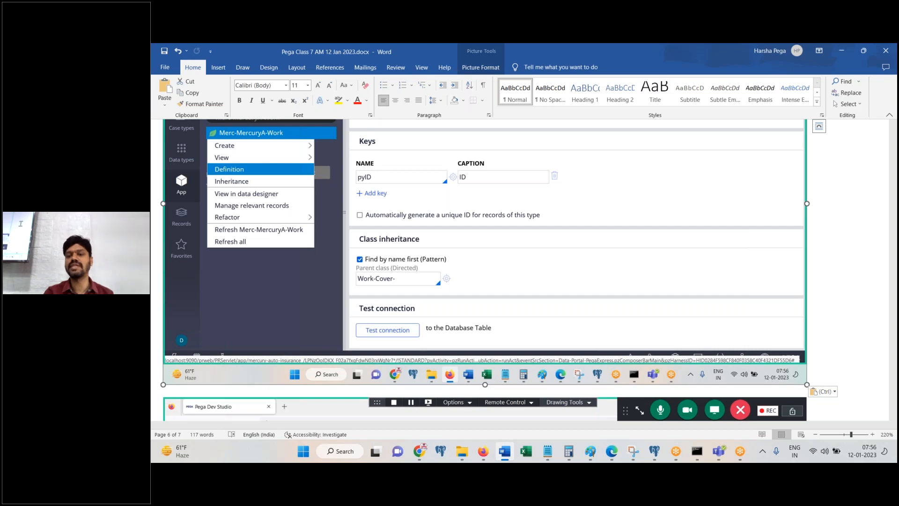
Step: Add 'Done.' at the end of the notes after the parent-class sentence
scroll(894, 390, "down", 10)
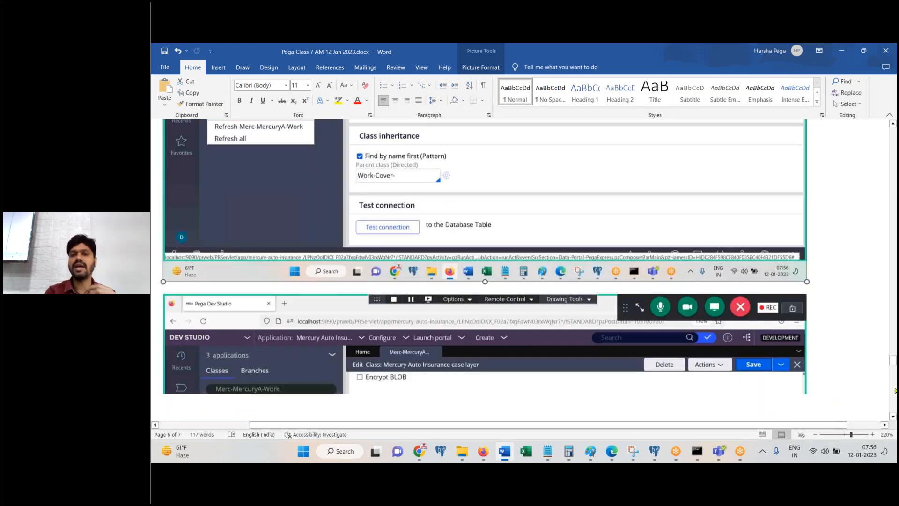
scroll(894, 390, "up", 5)
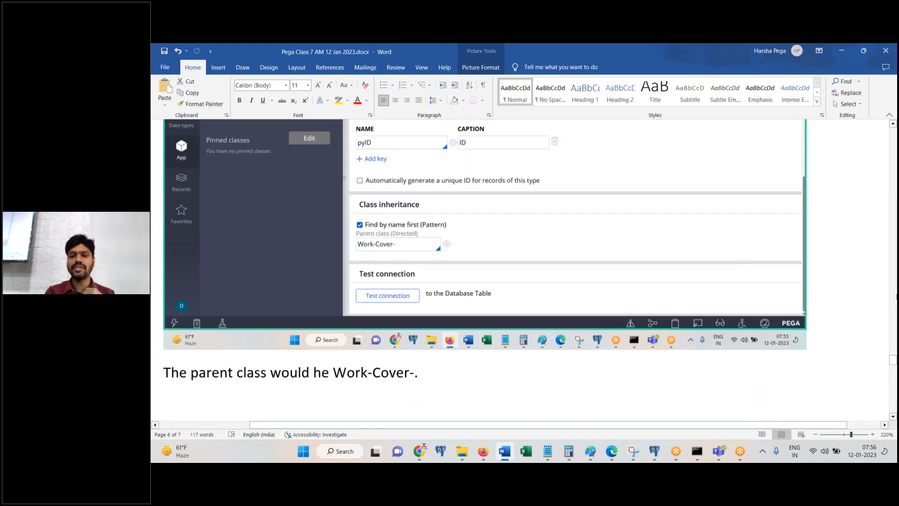
scroll(896, 389, "down", 5)
left_click(520, 266)
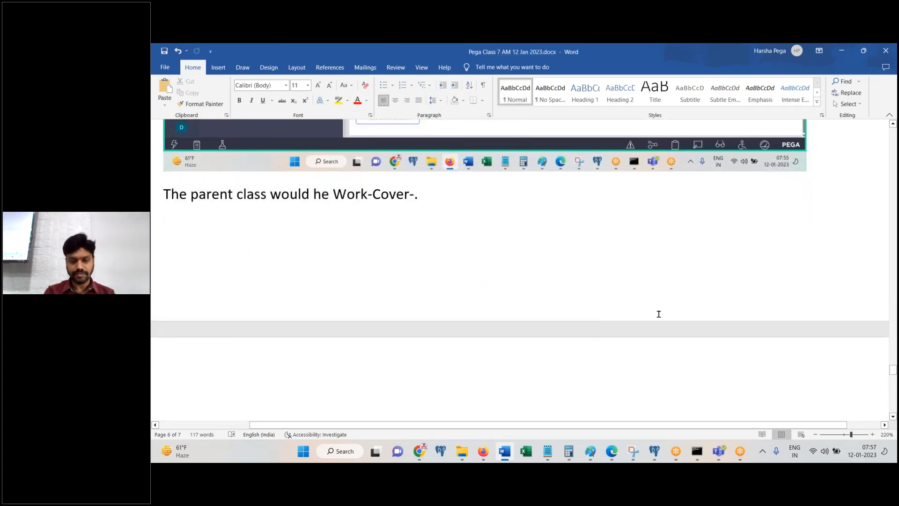
key("ctrl+End")
type("Done.")
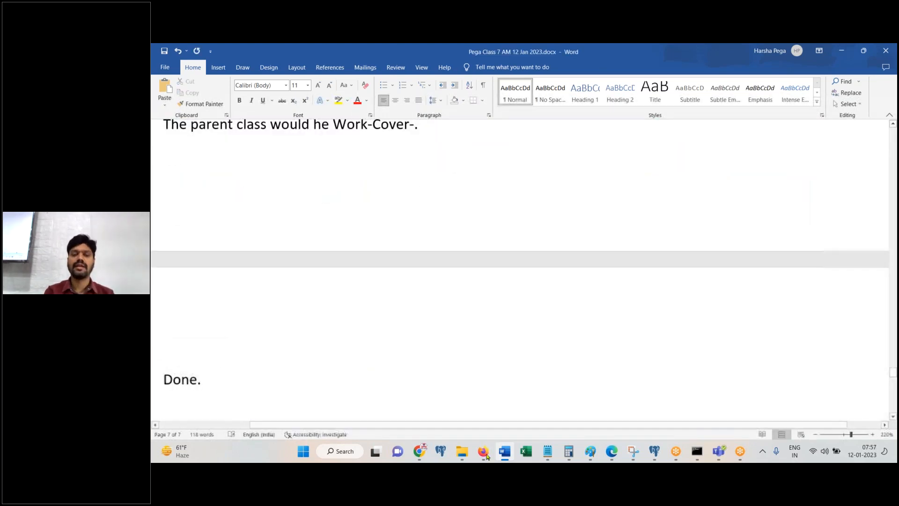
key("Return")
Step: Write the next note, 'Login to FW application', then go back to the browser
mouse_move(487, 457)
type("Logo")
key("BackSpace")
type("in")
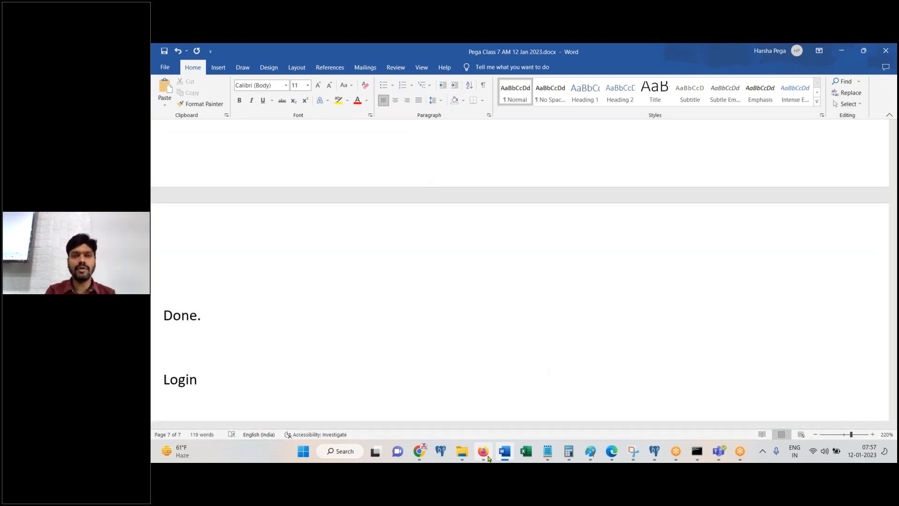
type(" to FW application")
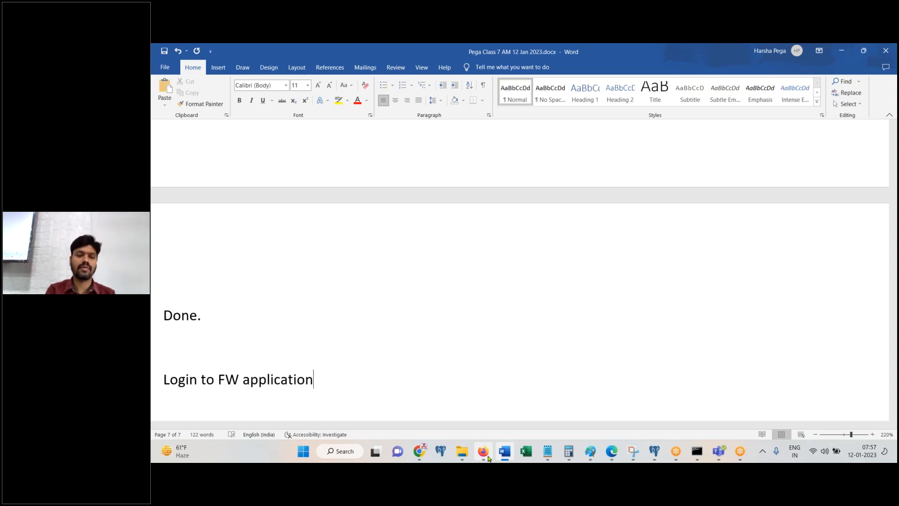
key("Return")
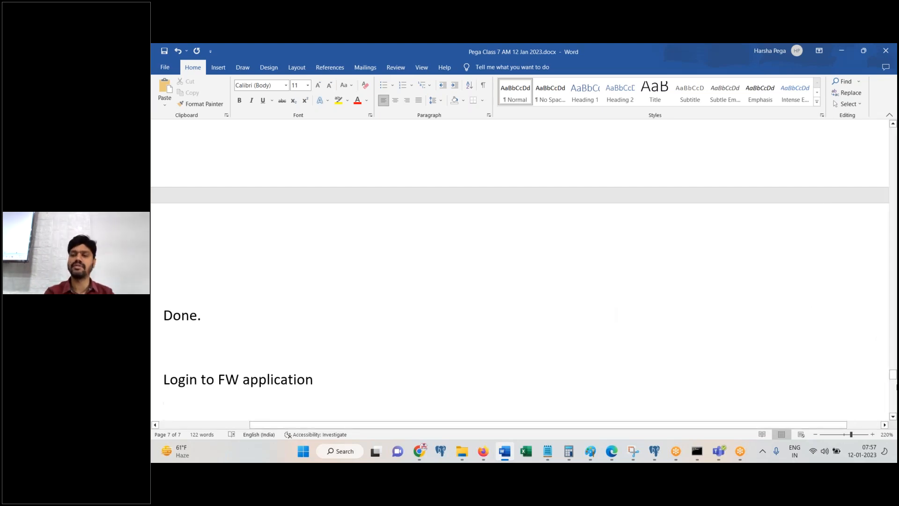
scroll(896, 387, "down", 6)
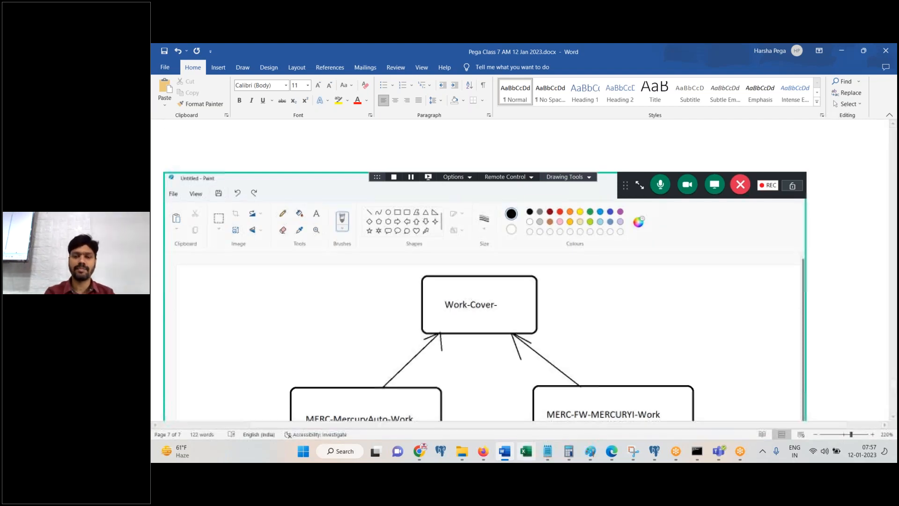
key("alt+Tab")
Step: Log off and sign in with the FW developer's operator ID and password, declining to save the login
left_click(172, 412)
left_click(182, 398)
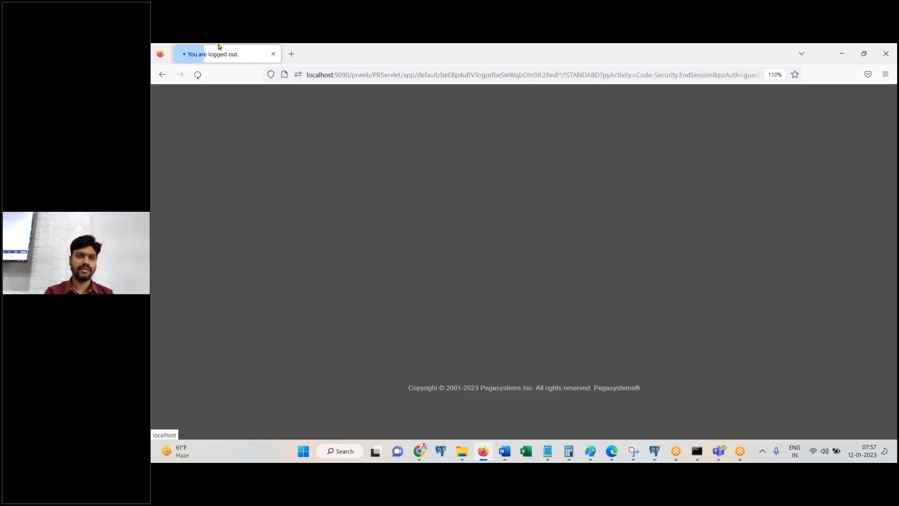
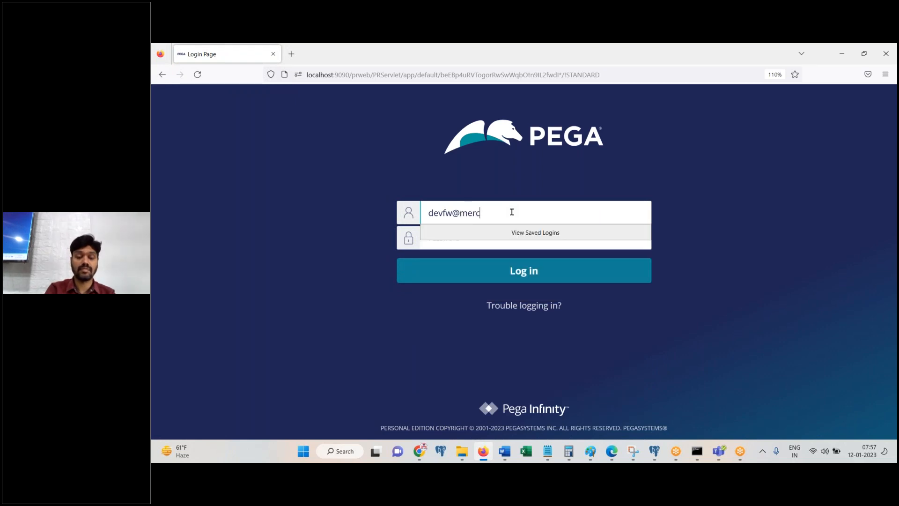
key("Tab")
type("rules")
key("Return")
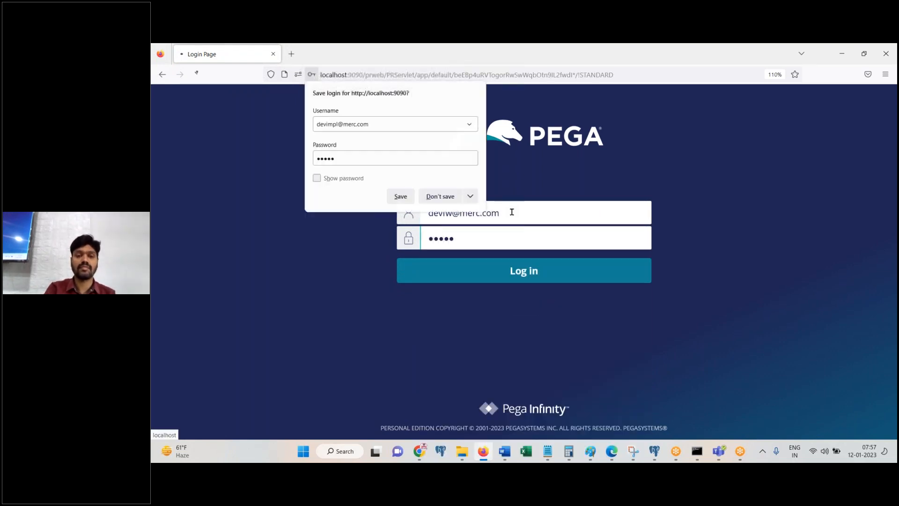
left_click(440, 196)
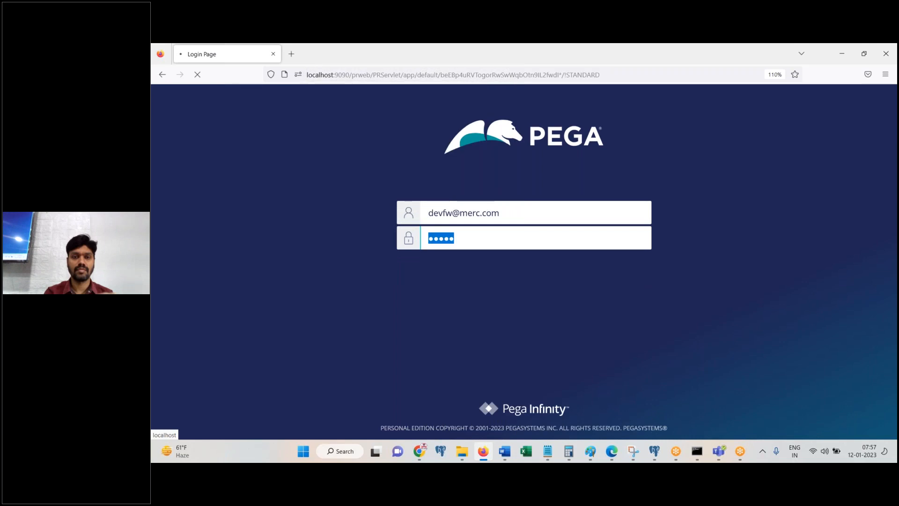
Step: Paste the filled-in login page screenshot into the Word notes
left_click(505, 451)
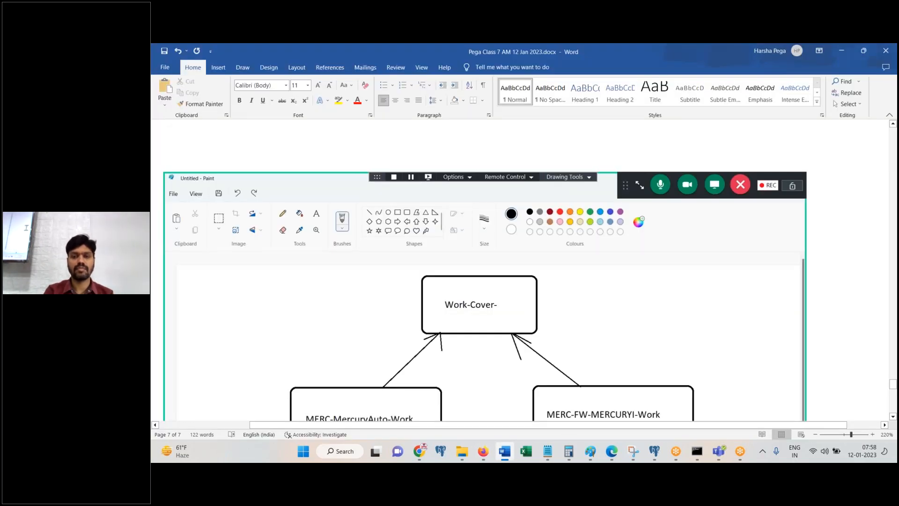
key("ctrl+v")
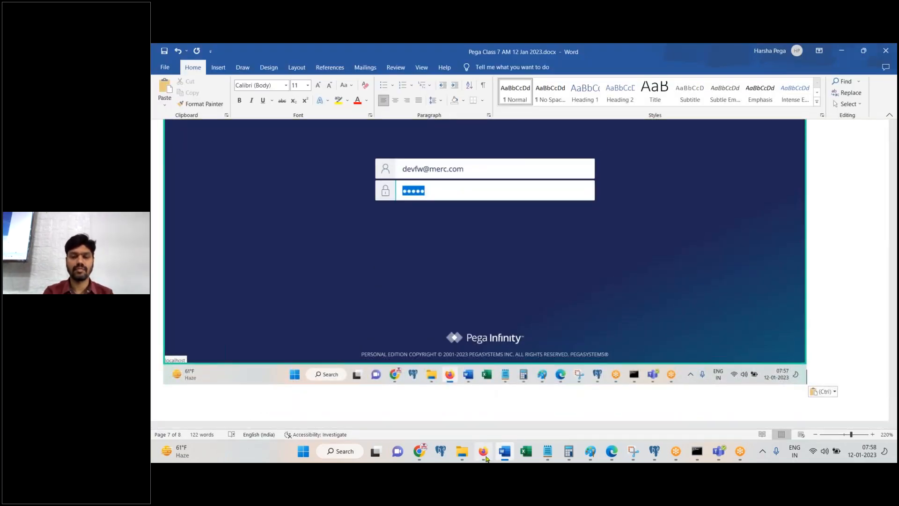
left_click(486, 457)
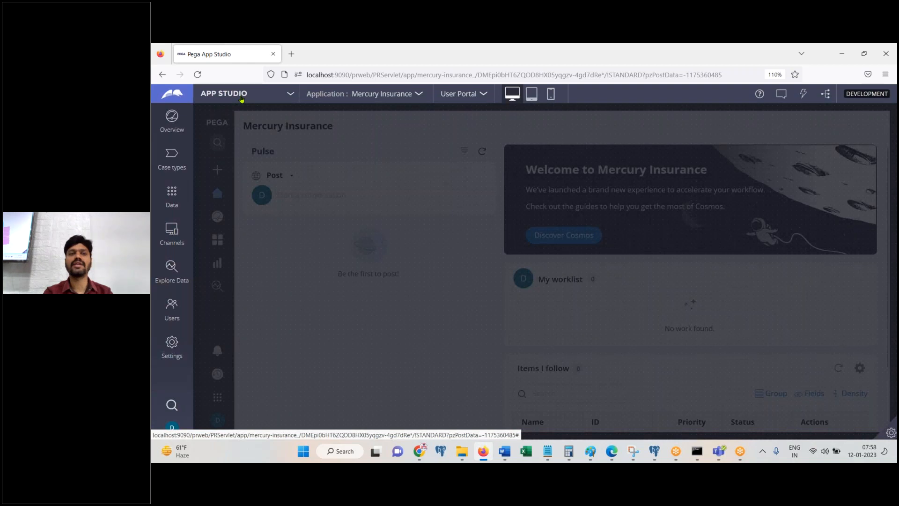
Step: Switch to Dev Studio and open the Merc-FW-Mercuryl-Work class definition
left_click(241, 97)
left_click(242, 111)
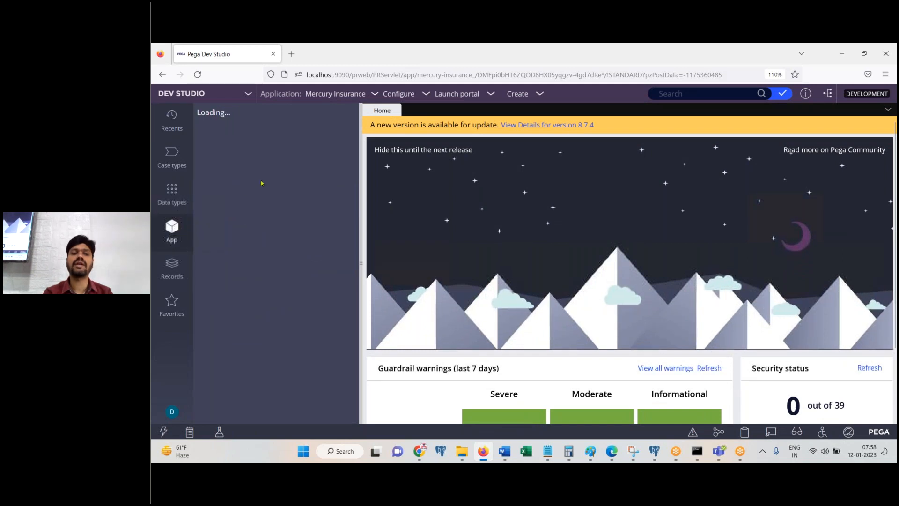
left_click(259, 173)
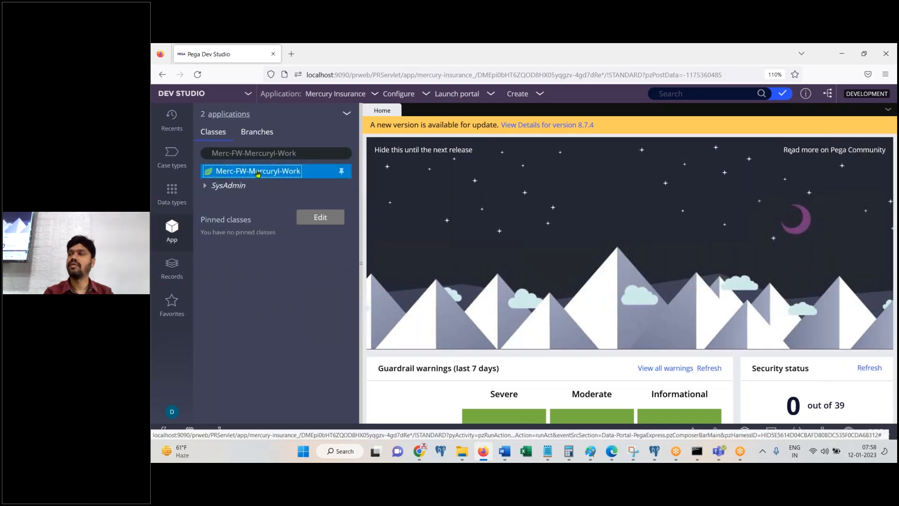
right_click(259, 173)
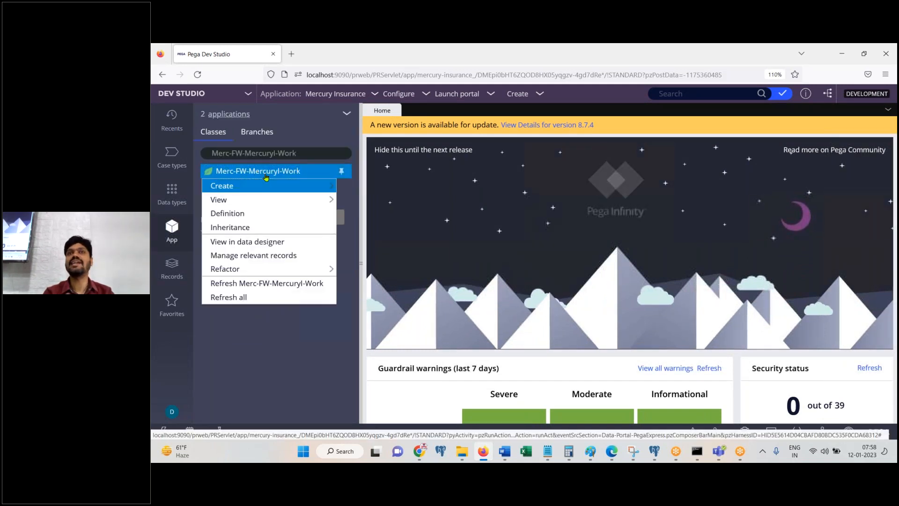
left_click(250, 214)
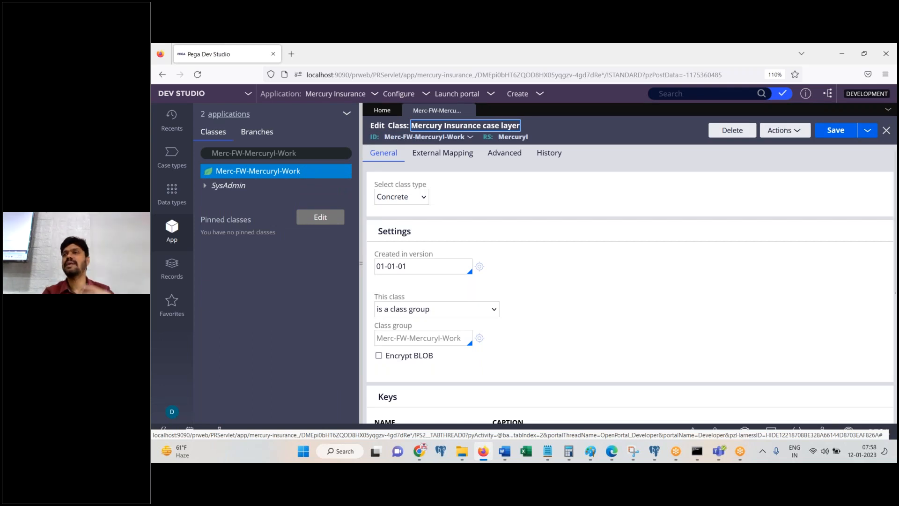
Step: Scroll the class form to its Work-Cover- inheritance and the Word notes to the end
left_click(504, 451)
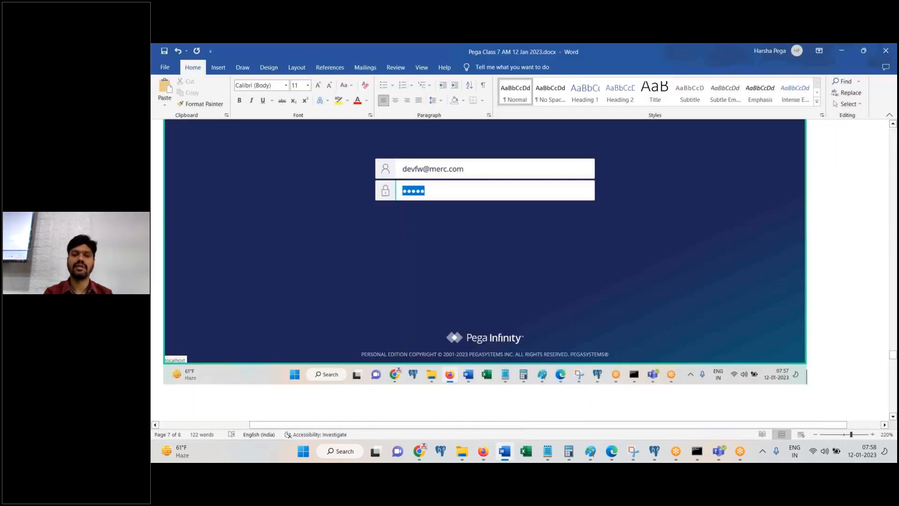
scroll(510, 237, "down", 6)
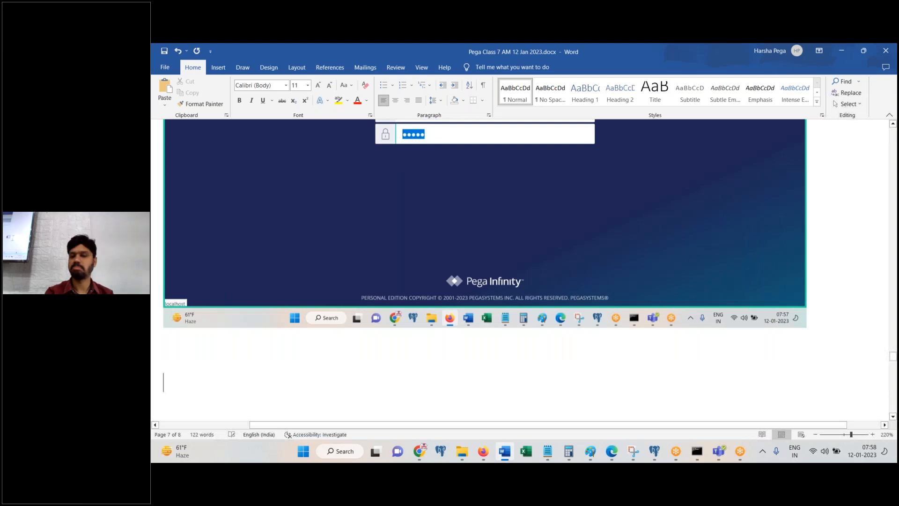
key("alt+Tab")
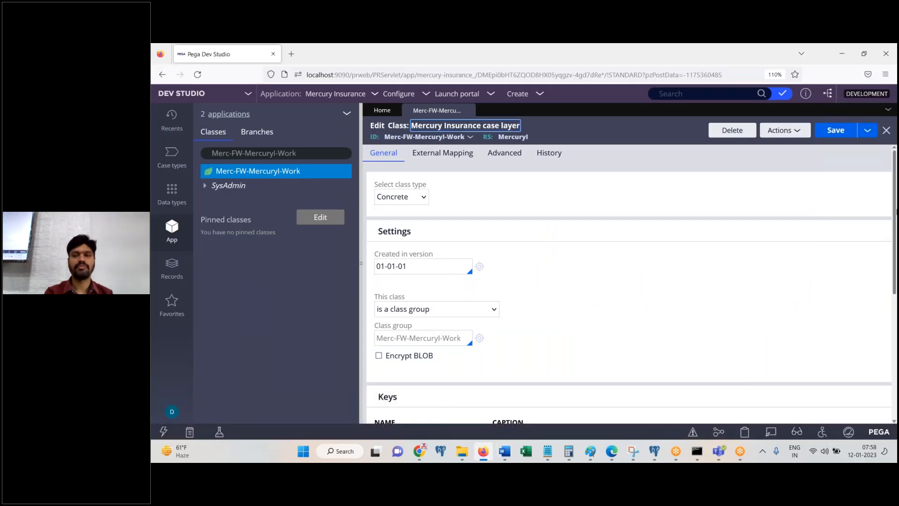
scroll(510, 237, "down", 5)
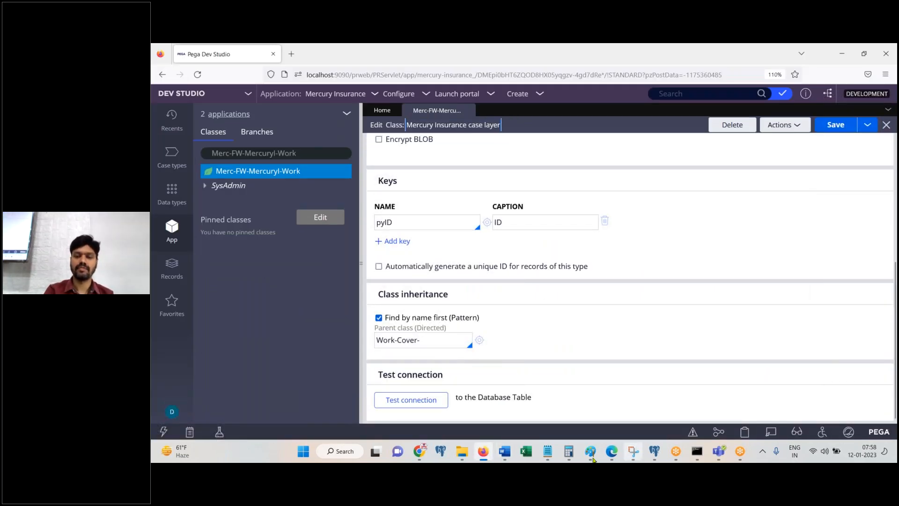
left_click(503, 454)
scroll(485, 271, "down", 10)
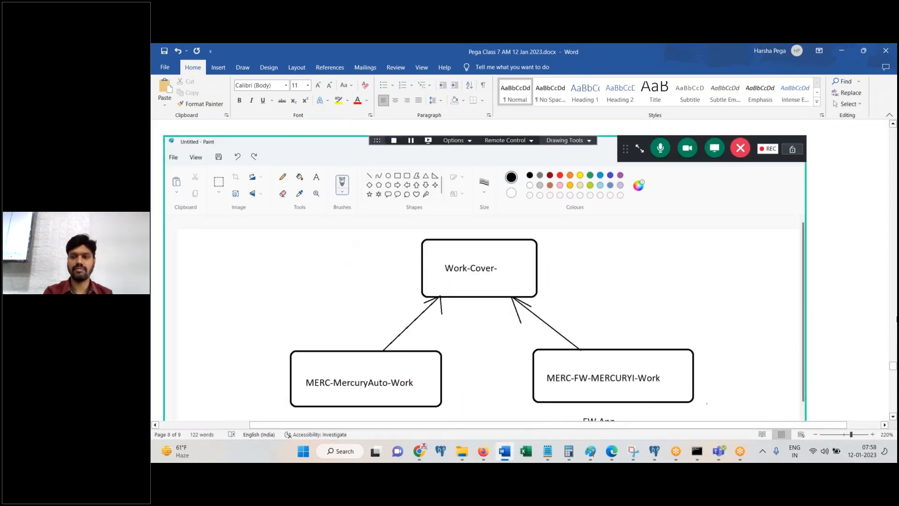
Step: Paste the FW class screenshot and note 'Here, FW work class is inheriting from Work-Cover-', then 'Done.'
key("ctrl+v")
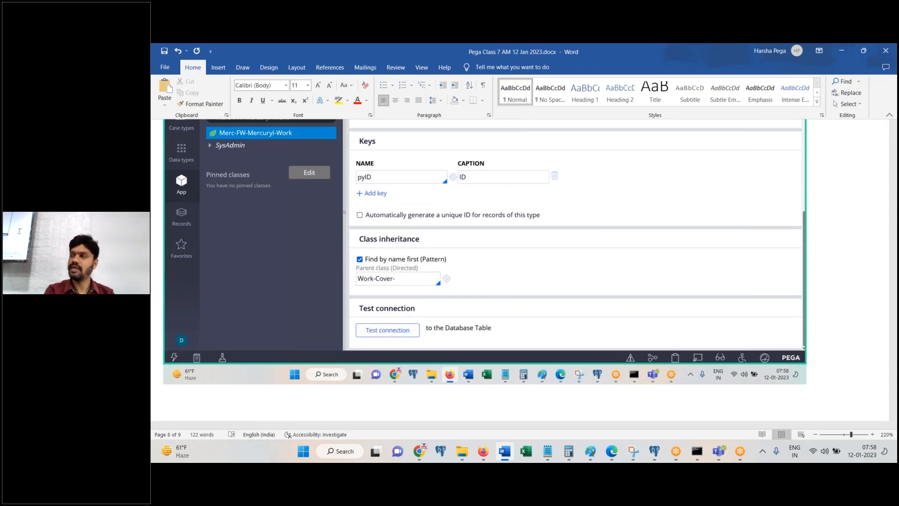
type("It is")
key("BackSpace")
key("BackSpace")
key("BackSpace")
key("BackSpace")
key("BackSpace")
key("BackSpace")
type("G")
key("BackSpace")
type("Here, FW work class is inheriting fromWrk-")
key("BackSpace")
key("BackSpace")
key("BackSpace")
type("ork-Cover-")
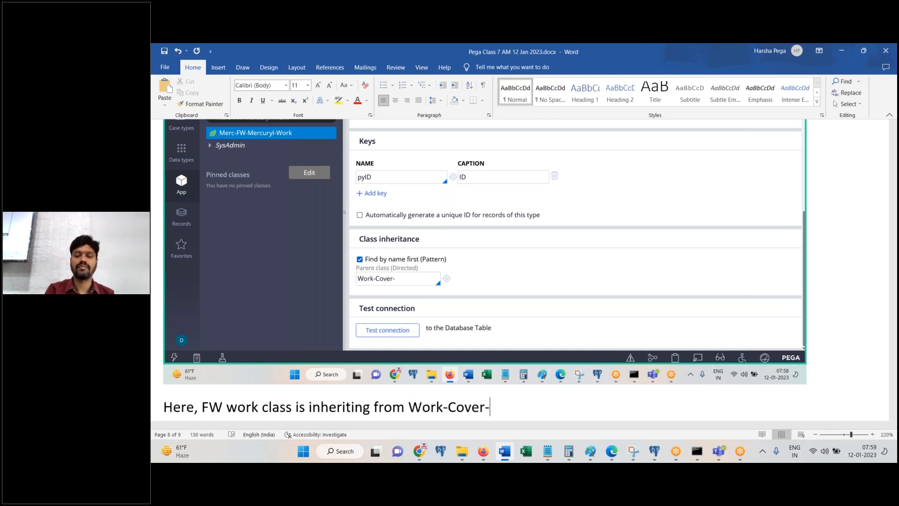
key("Return")
type("Done.")
key("Return")
Step: Begin the next sentence, 'We would like to establish'
scroll(485, 270, "down", 10)
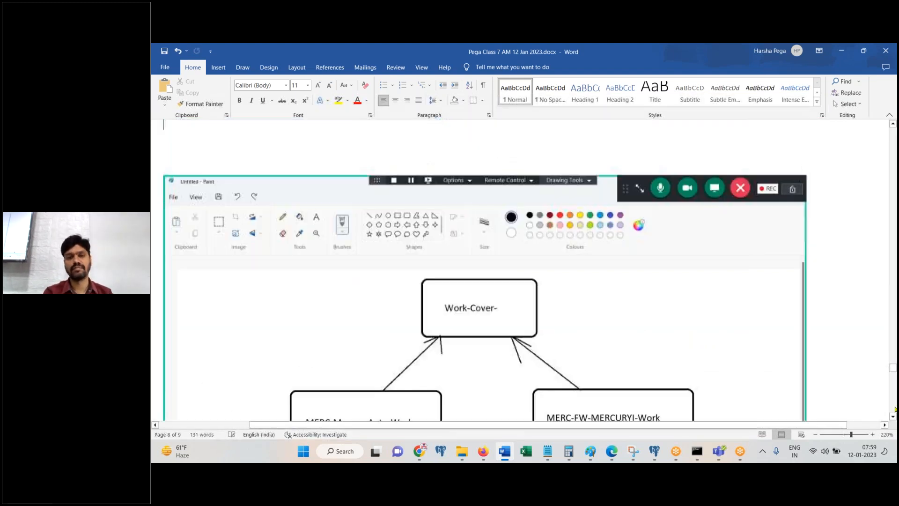
scroll(486, 270, "up", 10)
key("BackSpace")
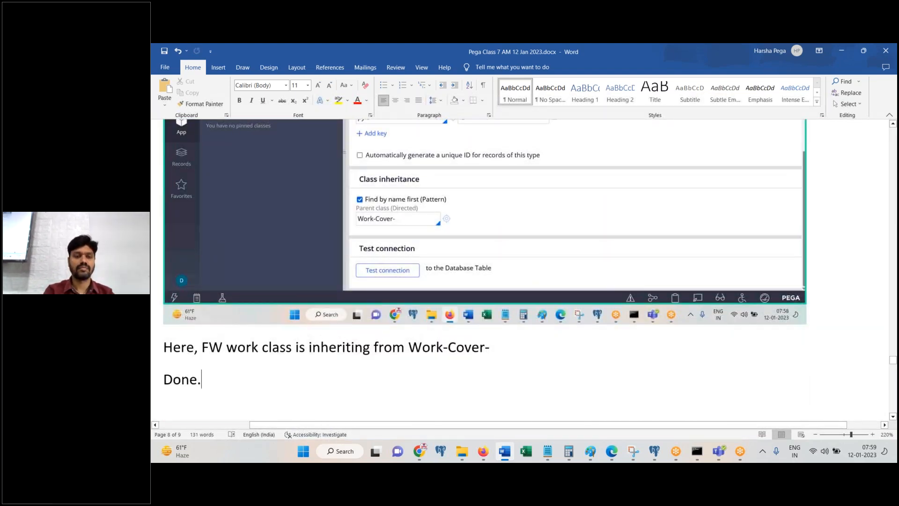
key("Return")
key("Return")
type("We would like ")
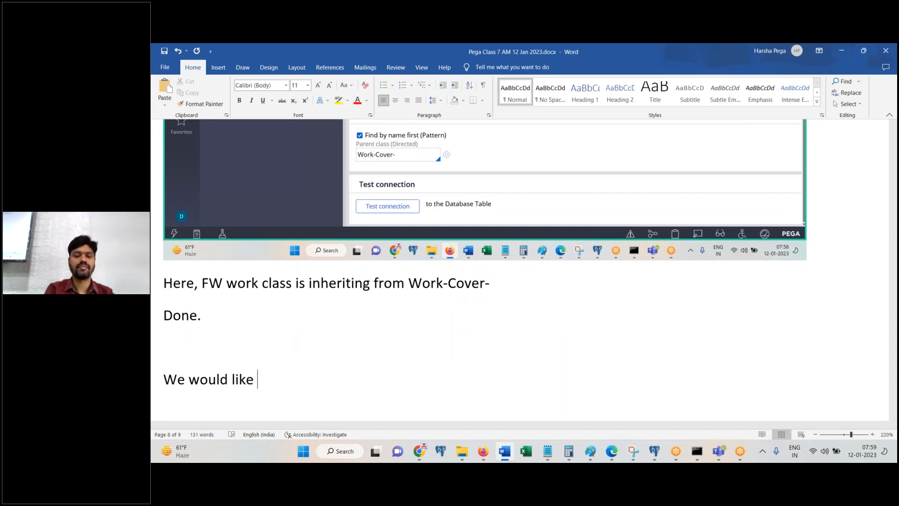
type("to establish")
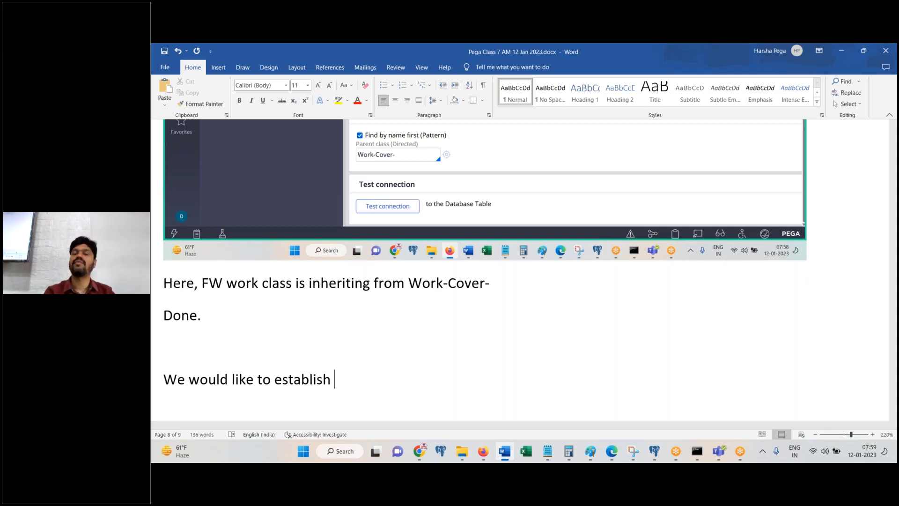
Step: Complete the Word note with 'Direct inheritance between IMPL Work class and FW work class.'
type("D")
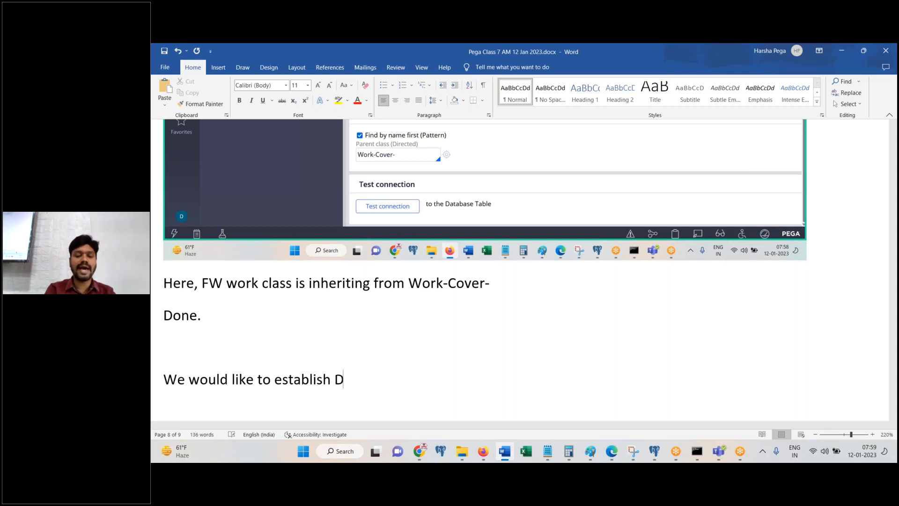
type("irect inher")
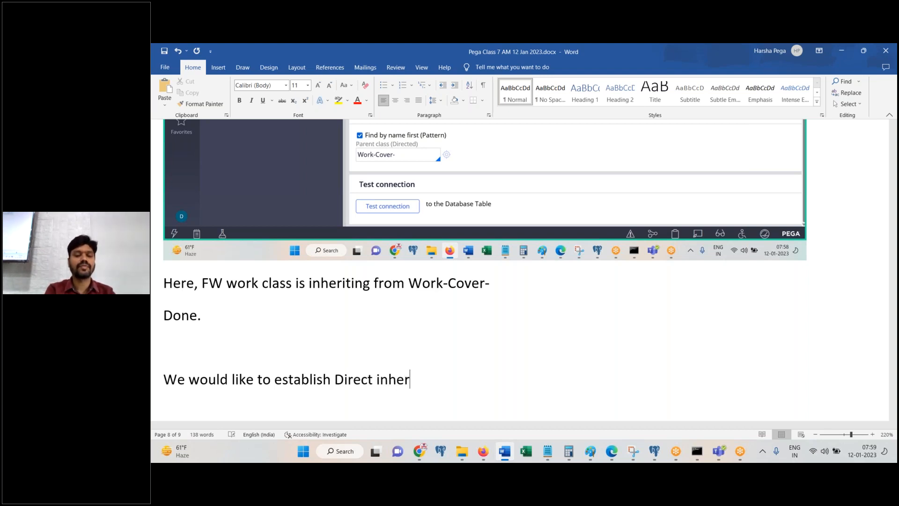
type("itance between ")
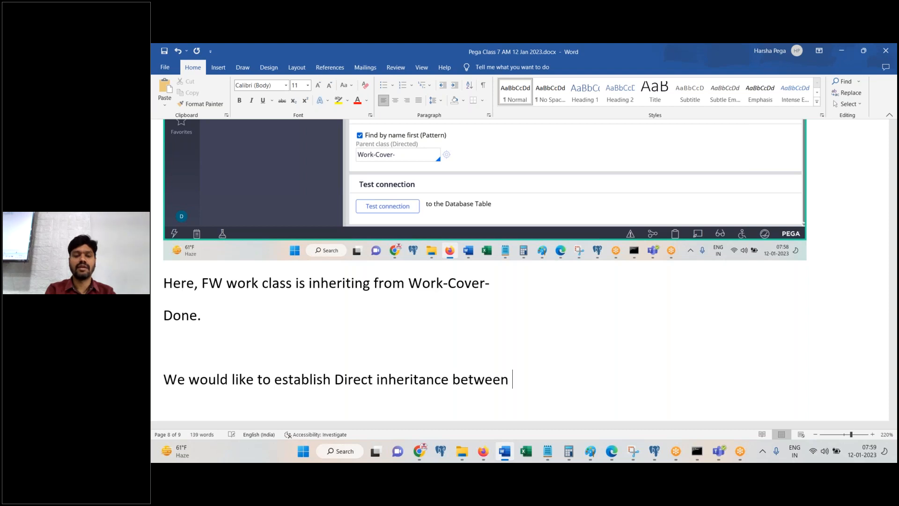
type("IMPL Work clas")
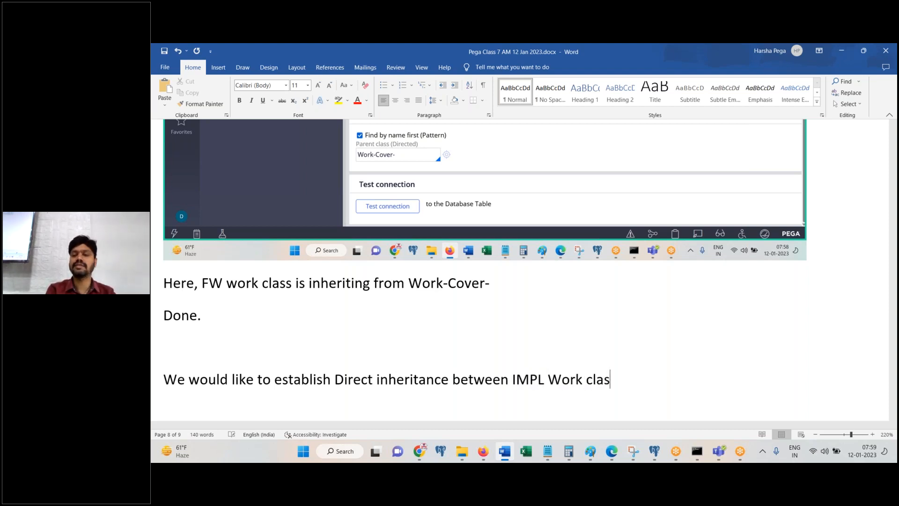
type("s and FW wor")
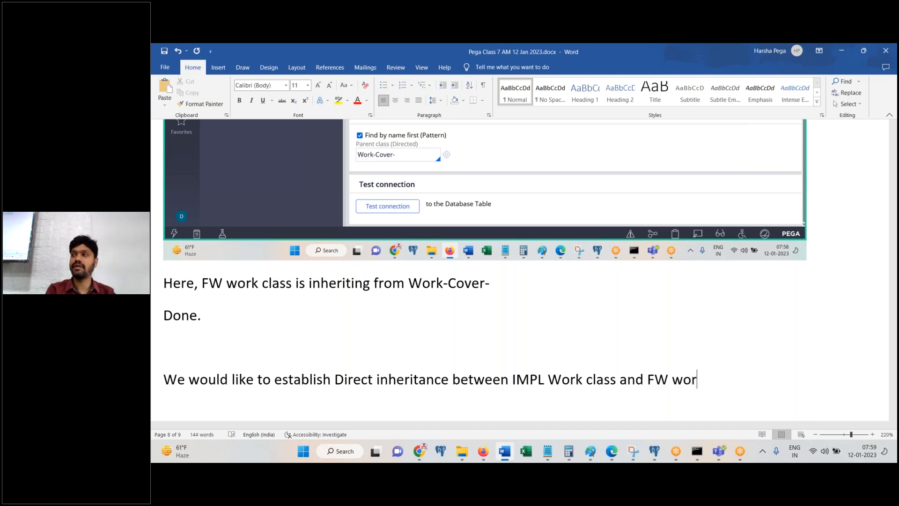
type("k class.")
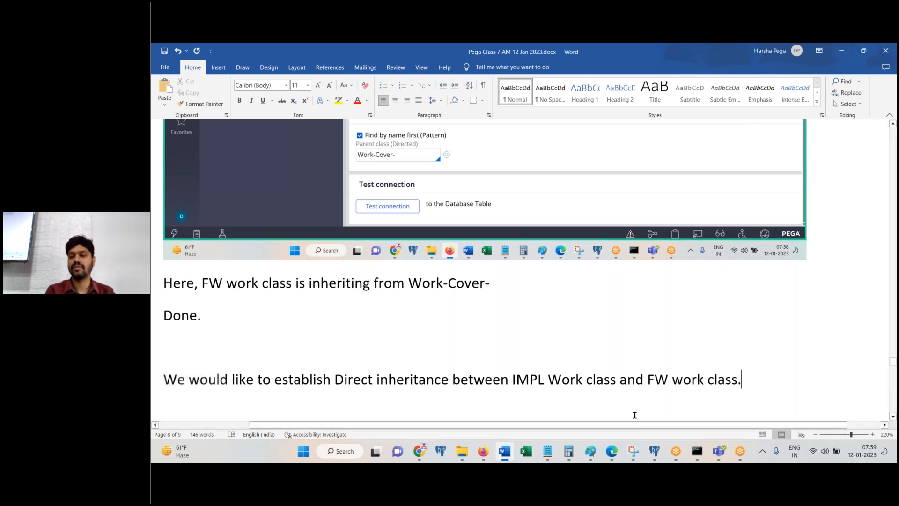
left_click(895, 378)
Step: Below the diagram, add the line 'Now, Login to IMPL application' and return to Dev Studio
left_click(858, 392)
key("Return")
key("Return")
key("Return")
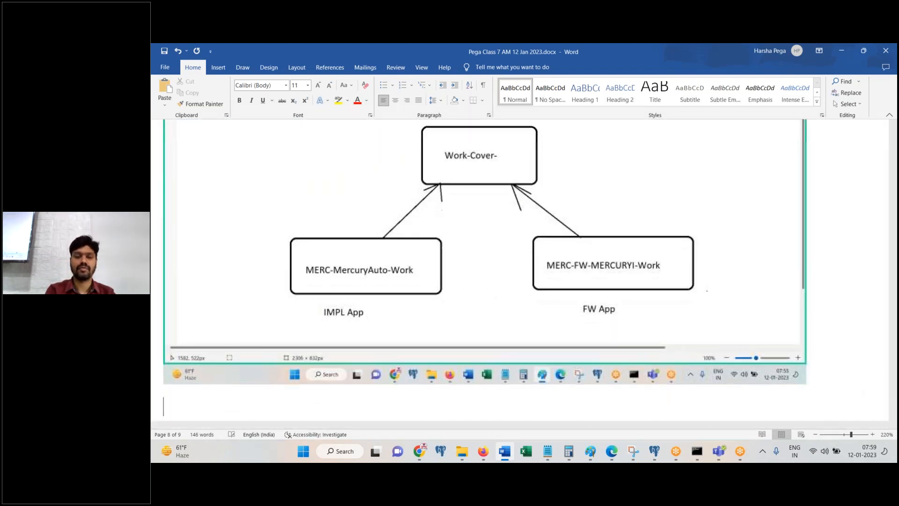
type("Now, Login to IMPL")
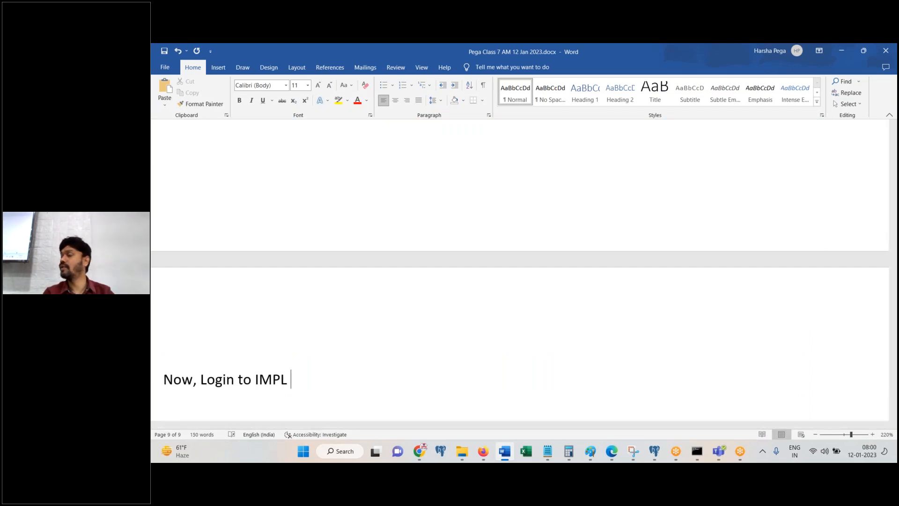
type(" application")
key("Return")
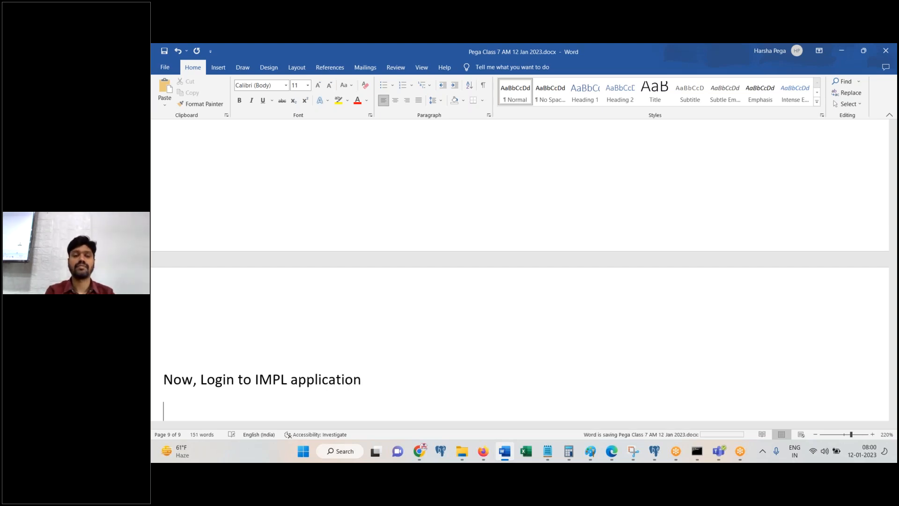
left_click(482, 451)
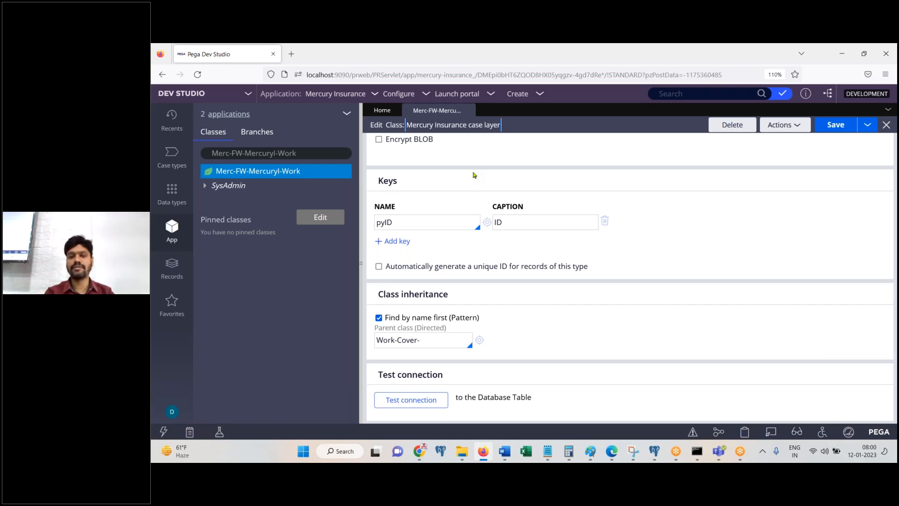
Step: Restore the four IMPL-to-FW arrow strokes in the Paint diagram, then go back to Dev Studio
left_click(592, 453)
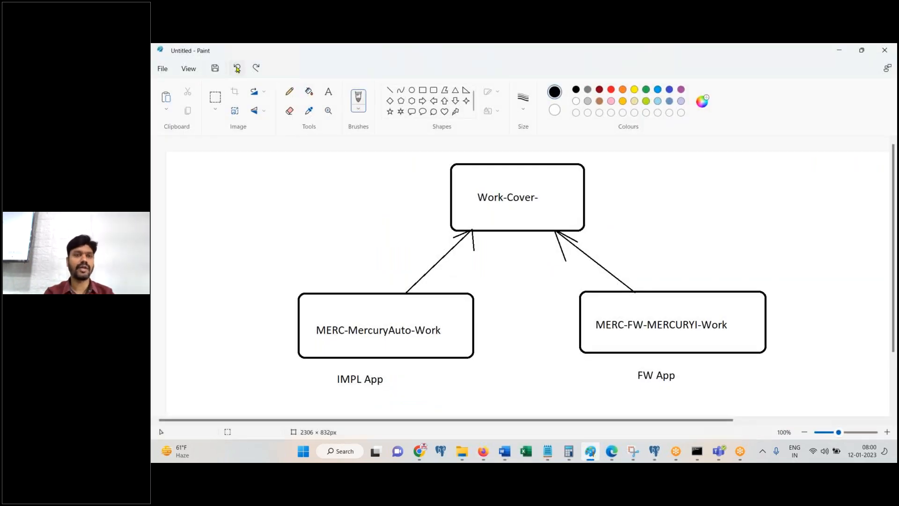
left_click(256, 67)
left_click(256, 67)
left_click(255, 67)
left_click(256, 67)
left_click(256, 68)
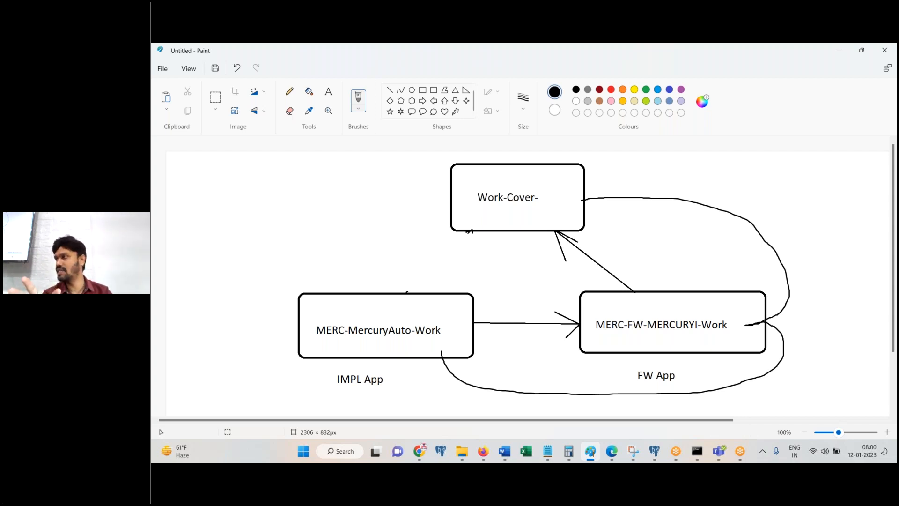
left_click(504, 451)
left_click(483, 451)
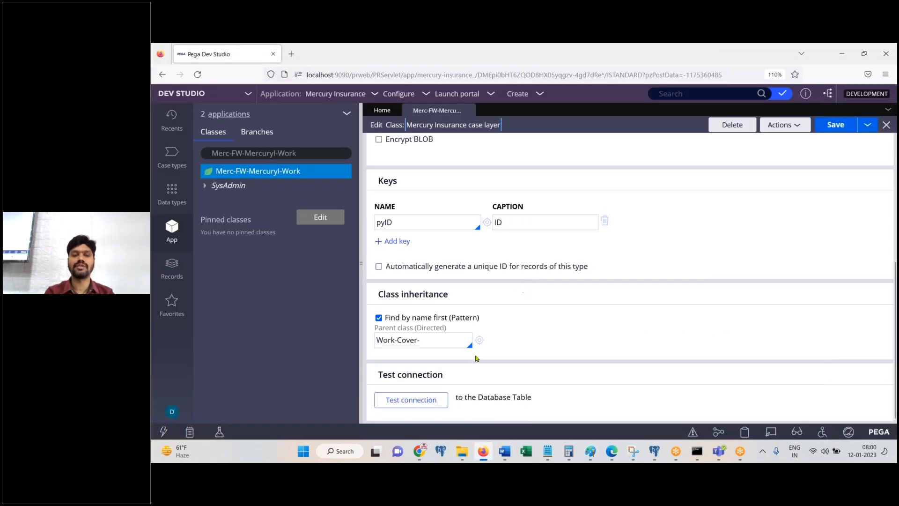
Step: Log off and sign back in with the IMPL developer's username and password, declining to save the login
left_click(172, 411)
left_click(183, 398)
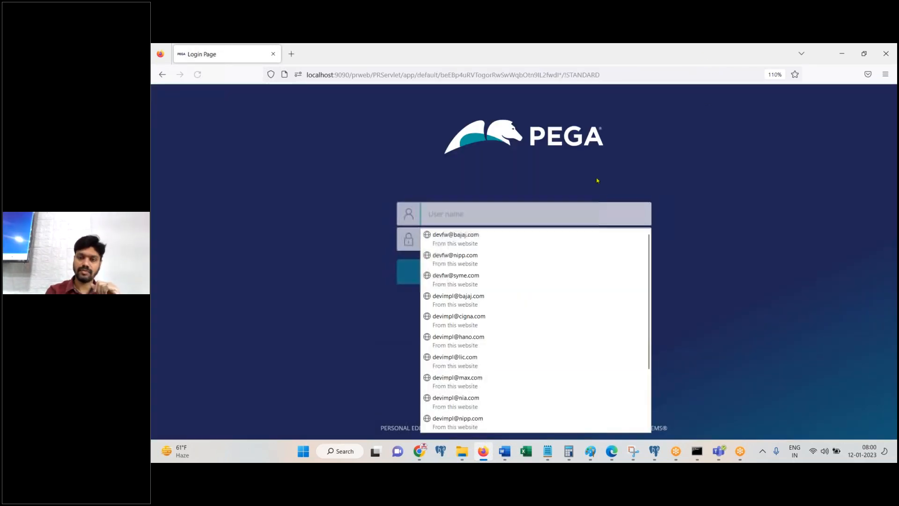
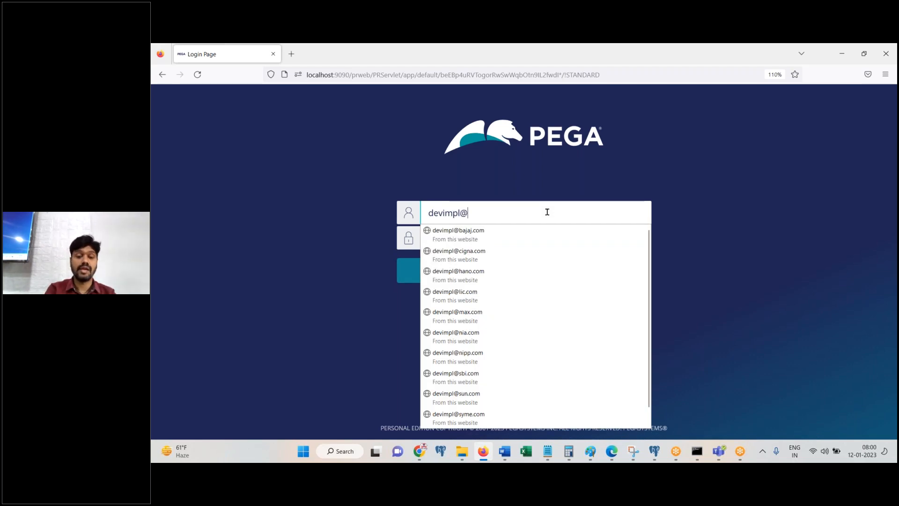
key("Tab")
type("rules")
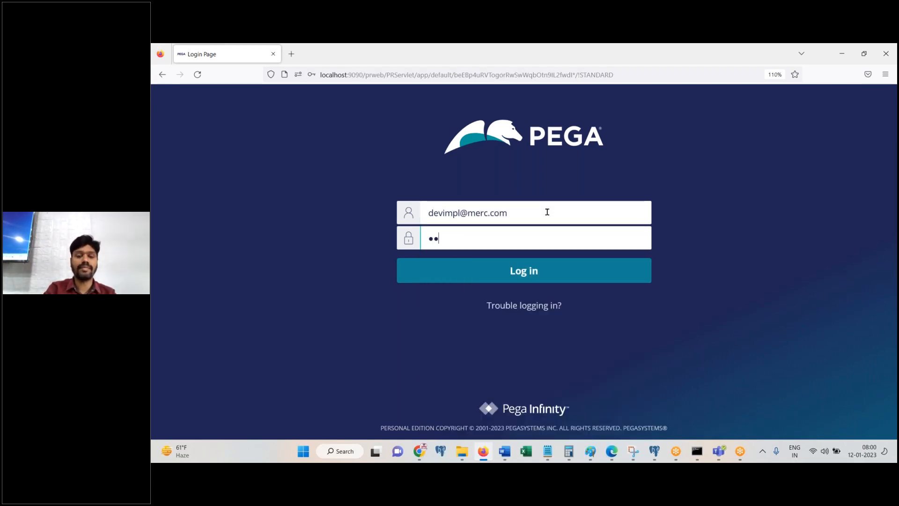
key("Return")
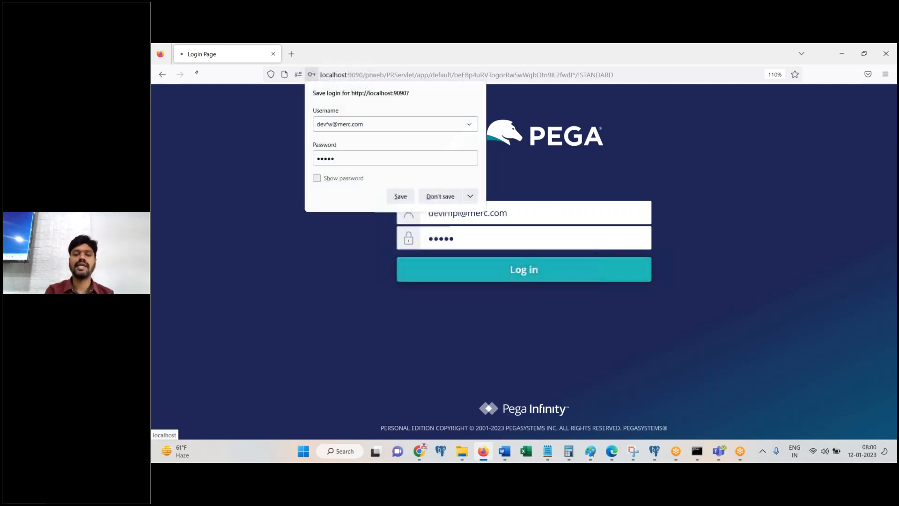
left_click(440, 197)
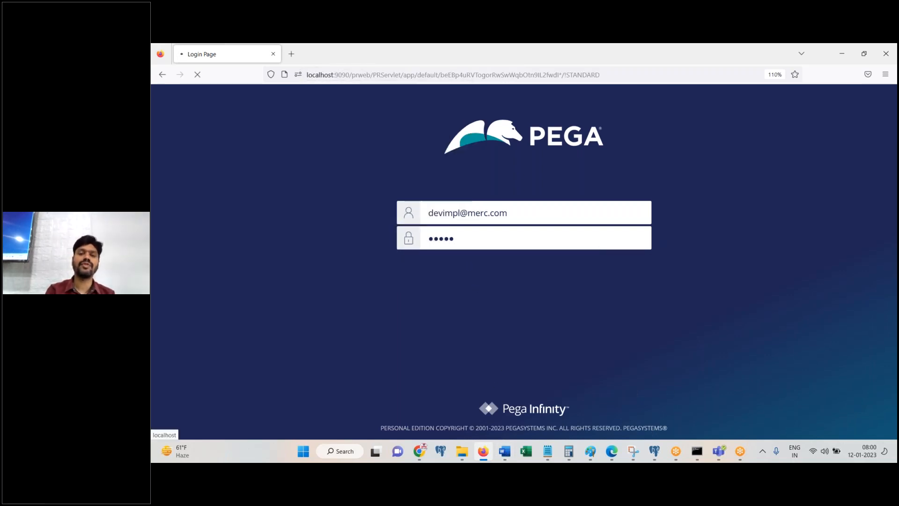
Step: Paste the login screenshot into the Word notes and return to the browser
left_click(504, 451)
key("ctrl+v")
key("alt+Tab")
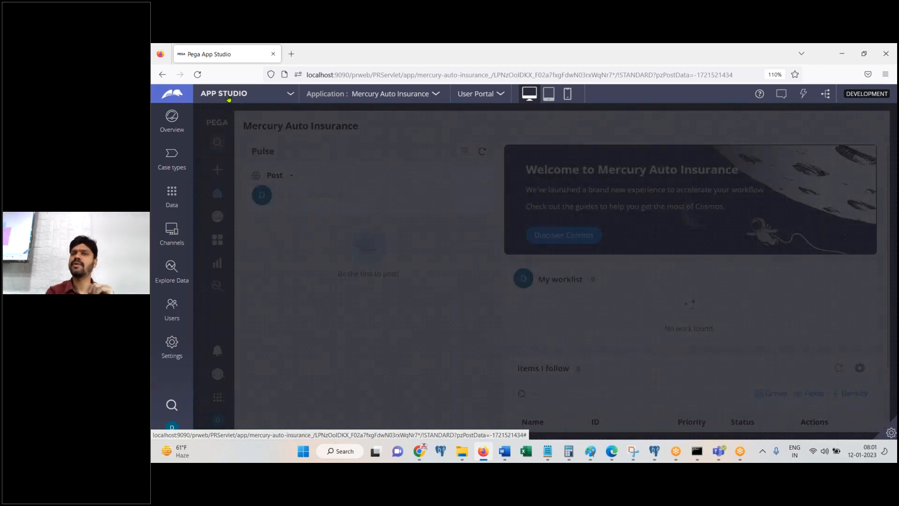
Step: Switch to Dev Studio and open the Merc-MercuryA-Work class definition from App Explorer
left_click(228, 96)
left_click(232, 130)
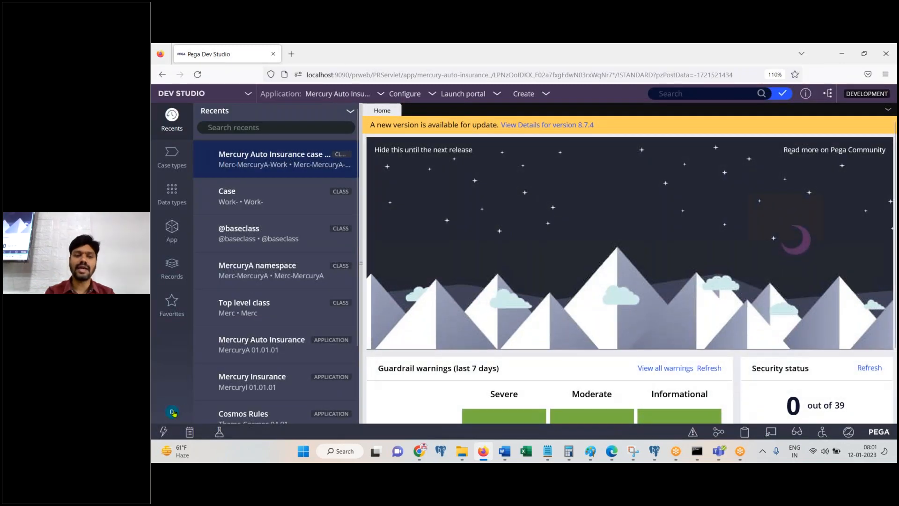
left_click(176, 229)
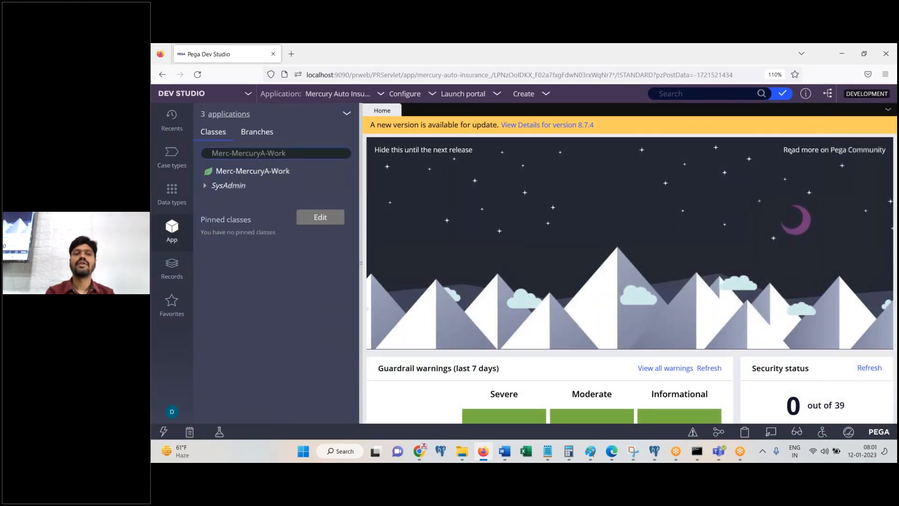
left_click(244, 171)
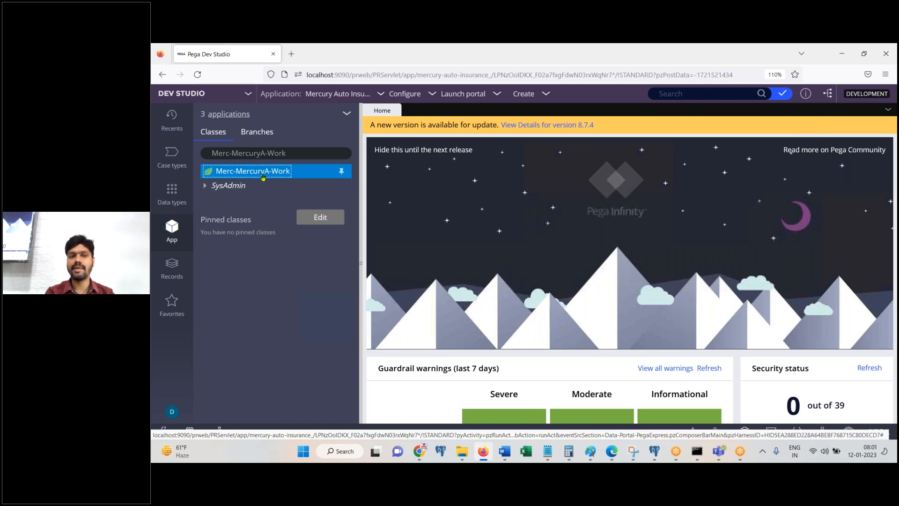
right_click(252, 172)
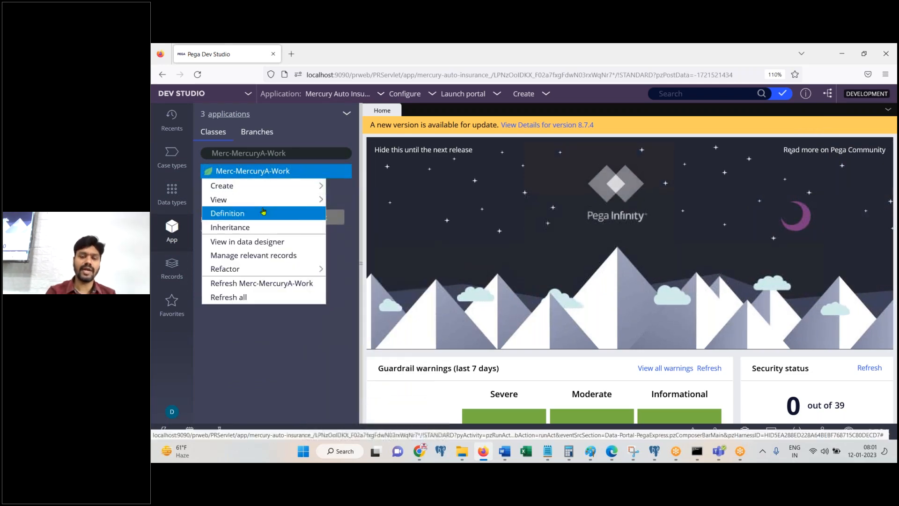
left_click(227, 213)
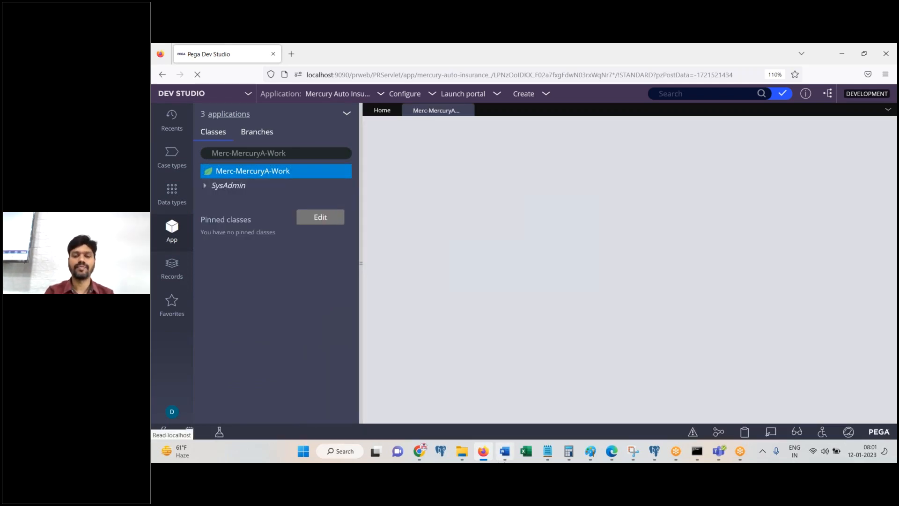
Step: Capture the class inheritance section showing parent Work-Cover- into the Word notes
left_click(504, 451)
left_click(504, 451)
left_click_drag(894, 276, 896, 416)
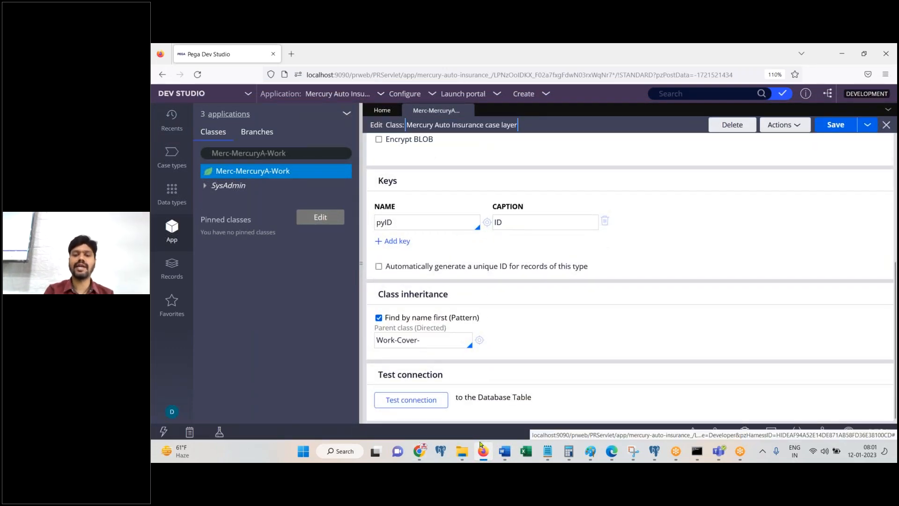
left_click(505, 451)
left_click(504, 451)
left_click(505, 451)
Step: Note 'Remove Work-Cover- and choose FW work class' under the screenshot, then return to Dev Studio
type("Remove Work-Cover")
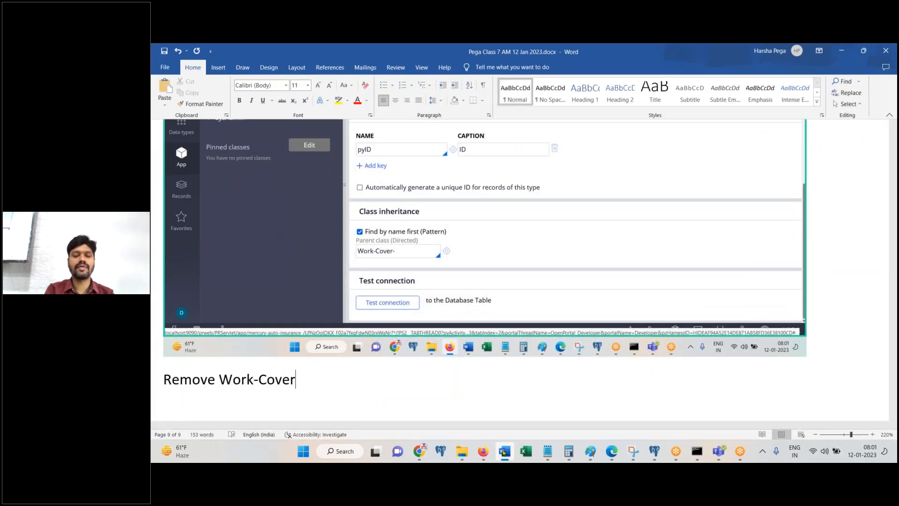
type("-")
type(" and choose")
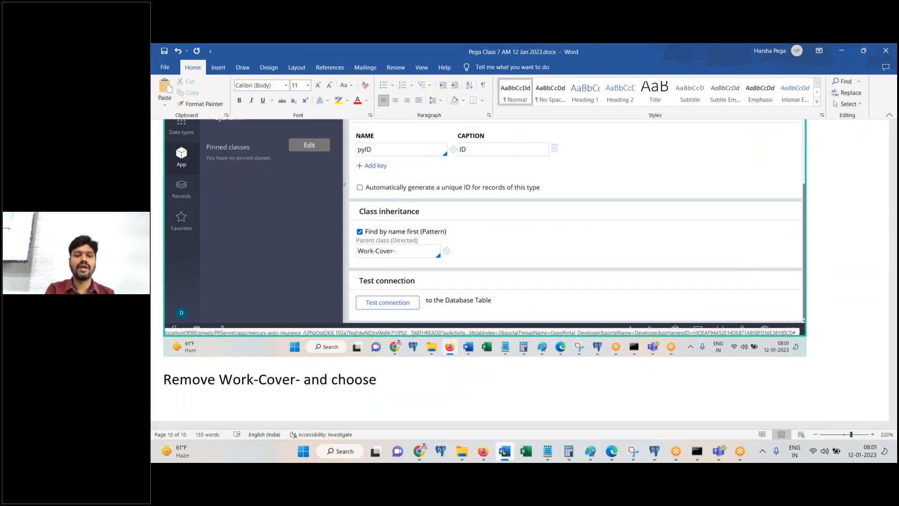
type(" FW work class")
key("Return")
left_click(483, 451)
Step: Clear Work-Cover- from the parent class field and type 'Merc' to browse matching classes
left_click(452, 341)
key("ctrl+a")
key("BackSpace")
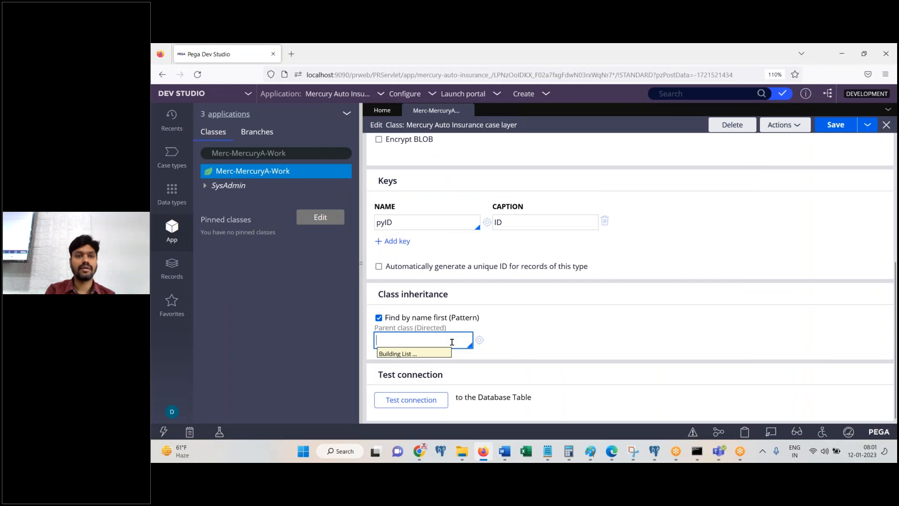
type("Merc")
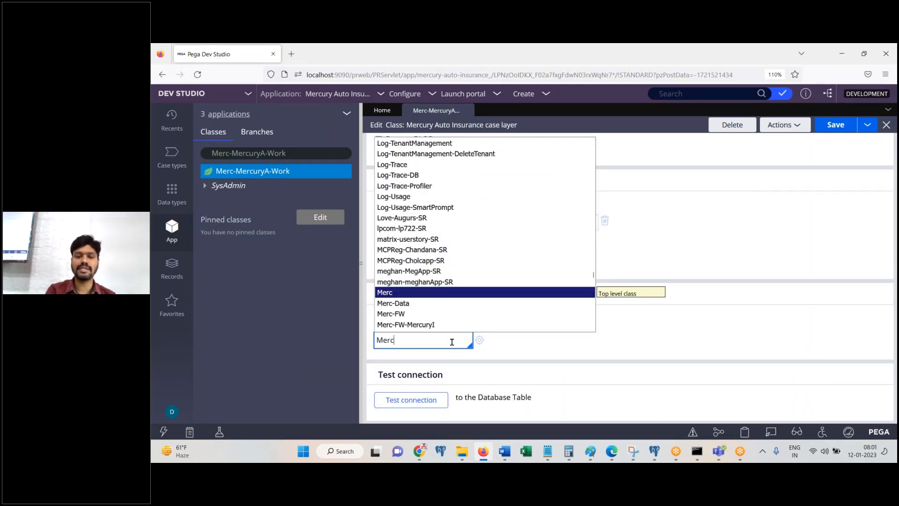
key("Down")
key("Down")
key("Down")
key("Down")
key("Down")
key("Down")
key("Down")
key("Down")
key("Down")
key("Down")
key("Down")
key("Down")
key("Down")
key("Down")
key("Down")
key("Down")
key("Down")
key("Down")
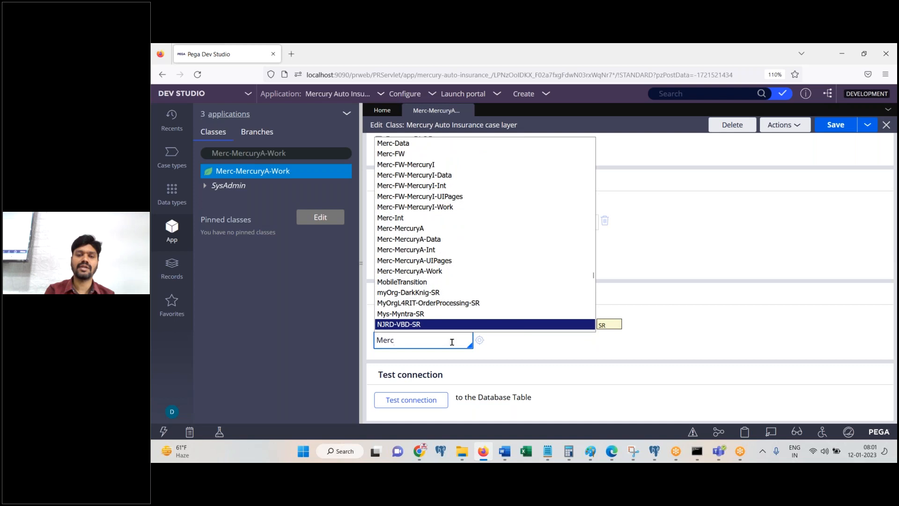
key("Down")
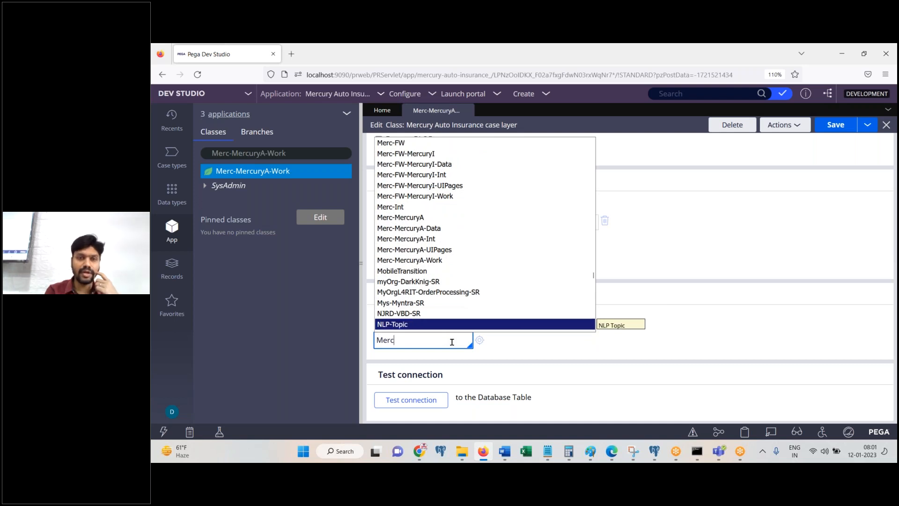
key("Up")
key("Up")
key("Up")
key("Up")
key("Up")
key("Up")
key("Up")
key("Up")
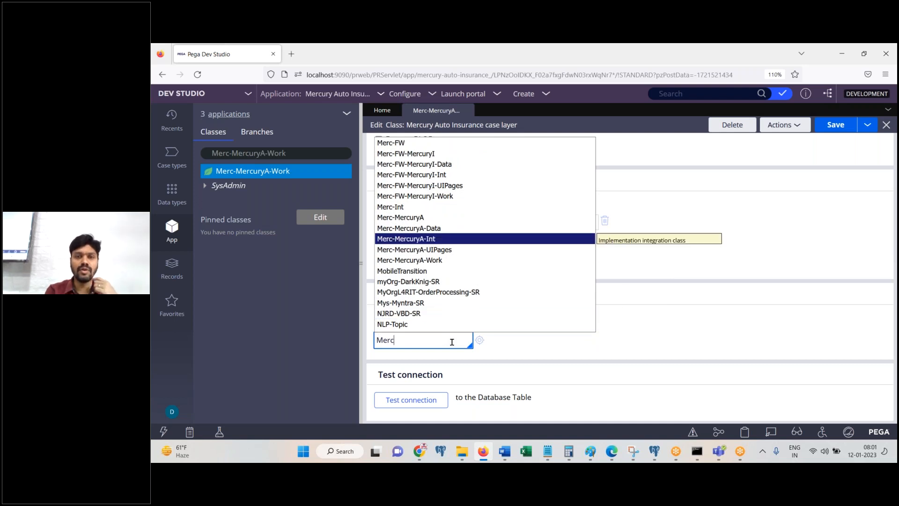
key("Up")
key("Up")
key("Escape")
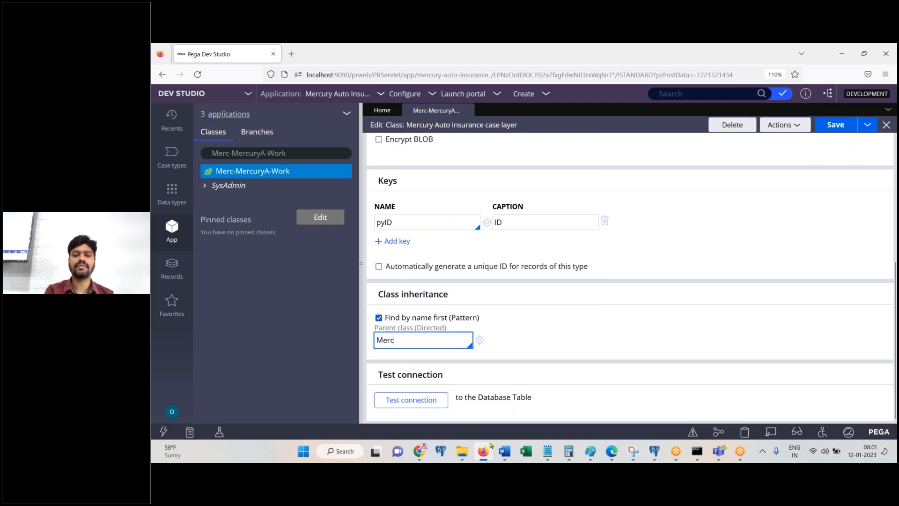
Step: Choose Merc-FW-MercuryI-Work as the parent class and save the class definition
left_click(504, 451)
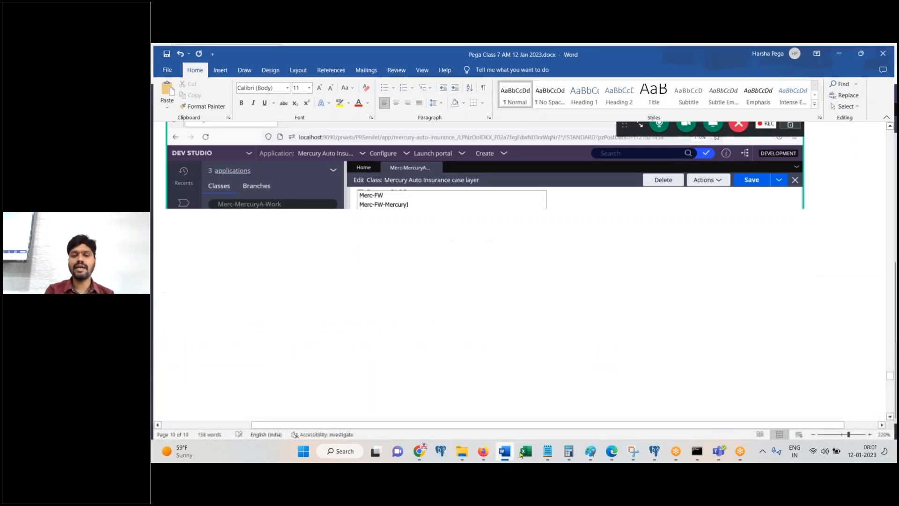
left_click(484, 452)
key("Down")
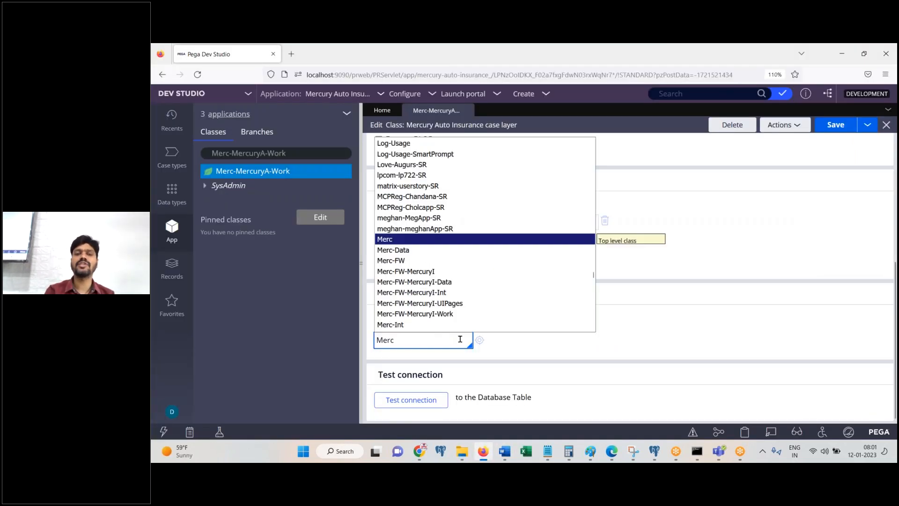
key("Down")
key("Down")
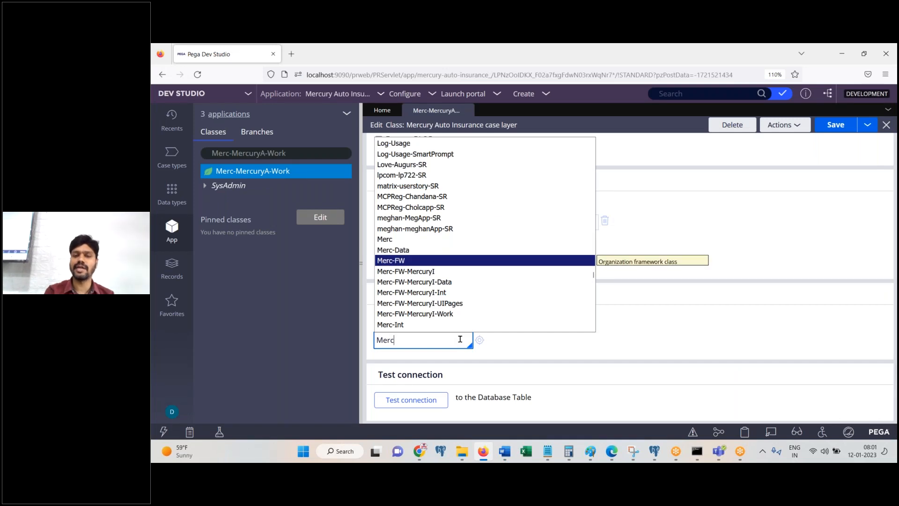
key("Down")
key("Down")
key("Down")
key("Down")
key("Down")
key("Return")
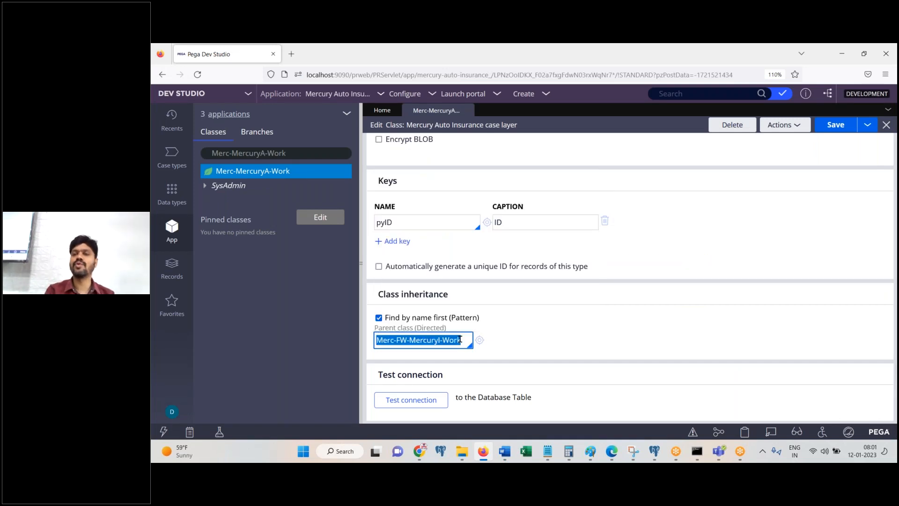
left_click(836, 125)
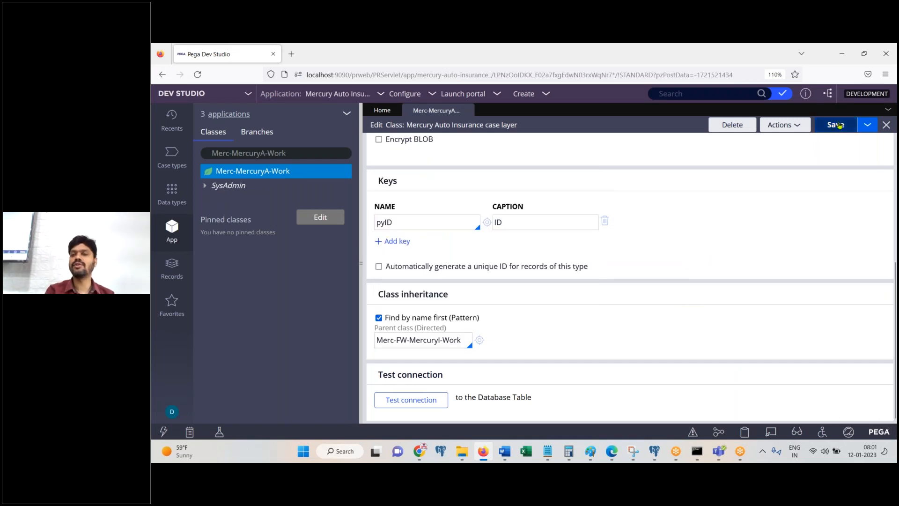
Step: Append ', Done.' after 'Save' in the Word notes and hide the notes
left_click(504, 461)
type(", Done.")
key("Return")
left_click(504, 452)
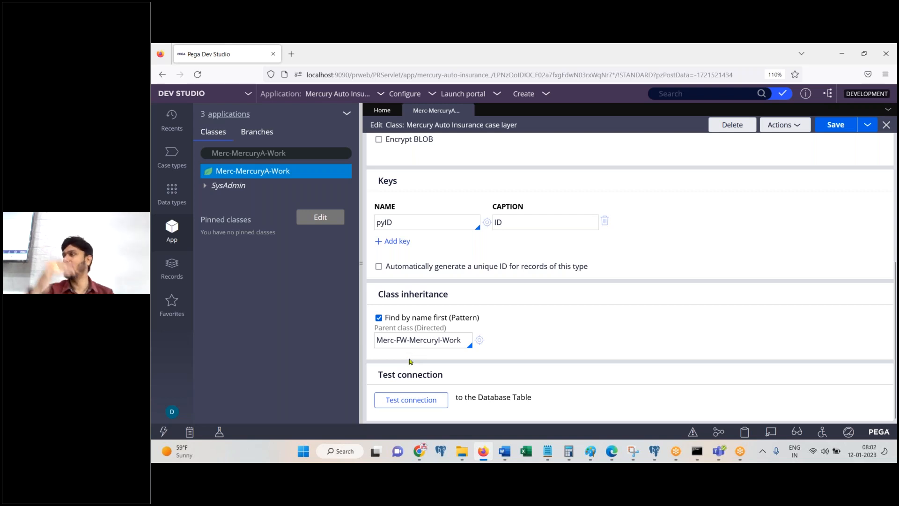
Step: Reselect Merc-FW-MercuryI-Work as parent class, save the class twice, and bring up the Word notes
left_click(463, 341)
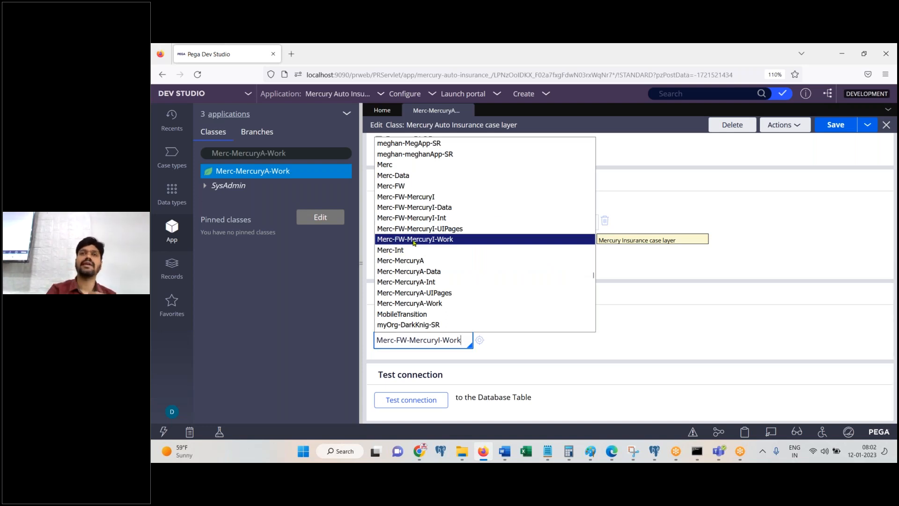
left_click(414, 240)
left_click(847, 131)
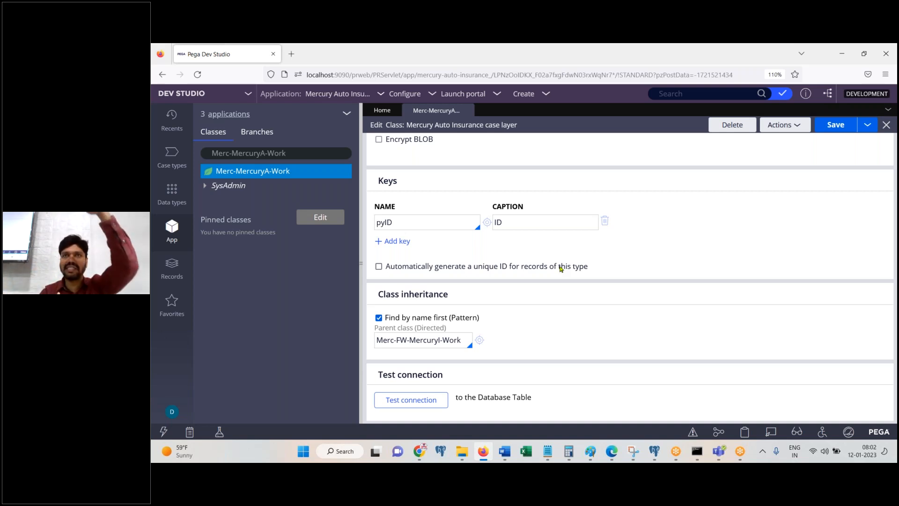
left_click(836, 126)
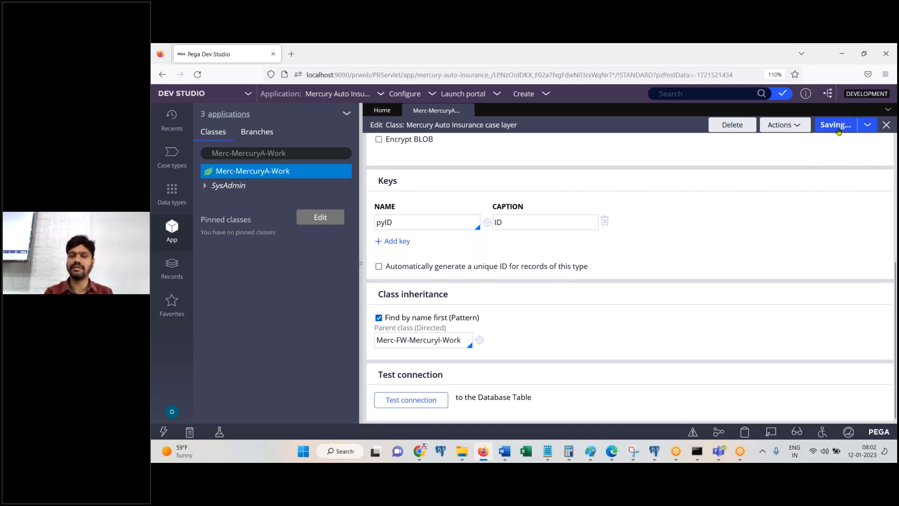
left_click(507, 454)
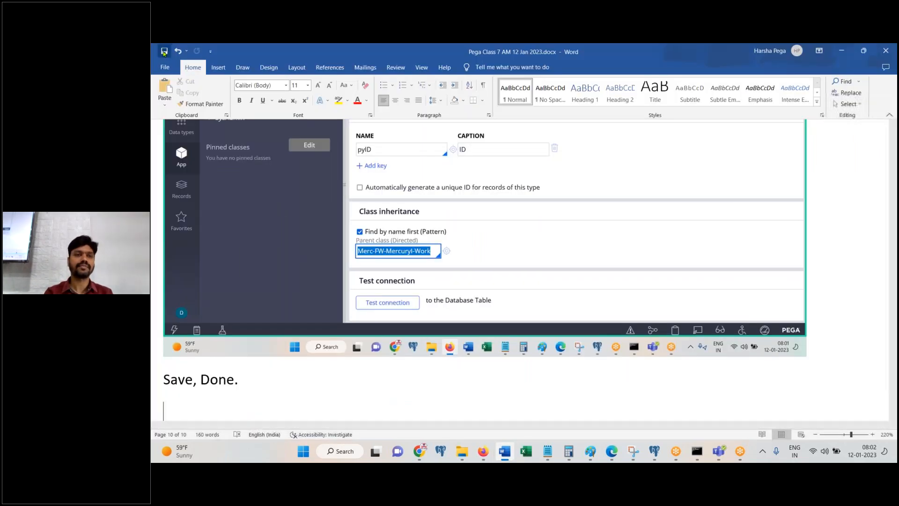
Step: Take the Word notes window out of full screen and close it
left_click_drag(290, 52, 285, 238)
left_click(799, 237)
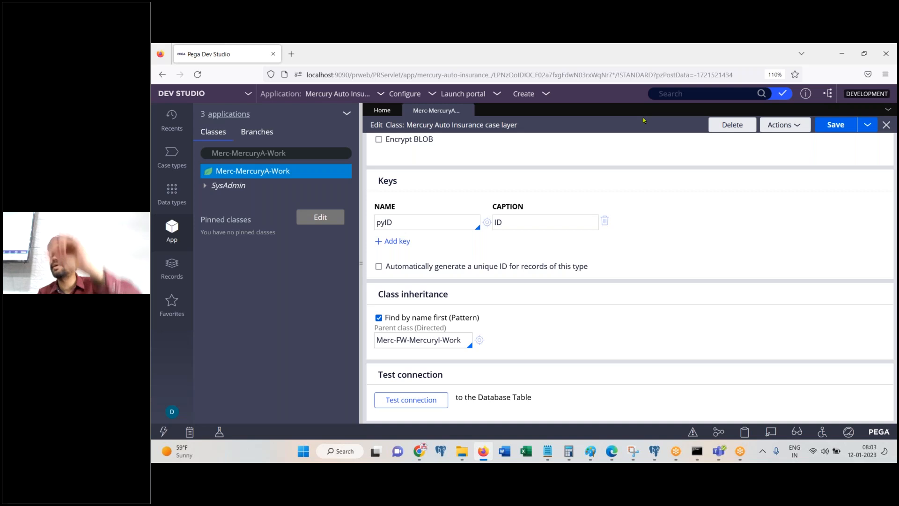
Step: Save Merc-MercuryA-Work again and select the whole Parent class (Directed) value
left_click(839, 124)
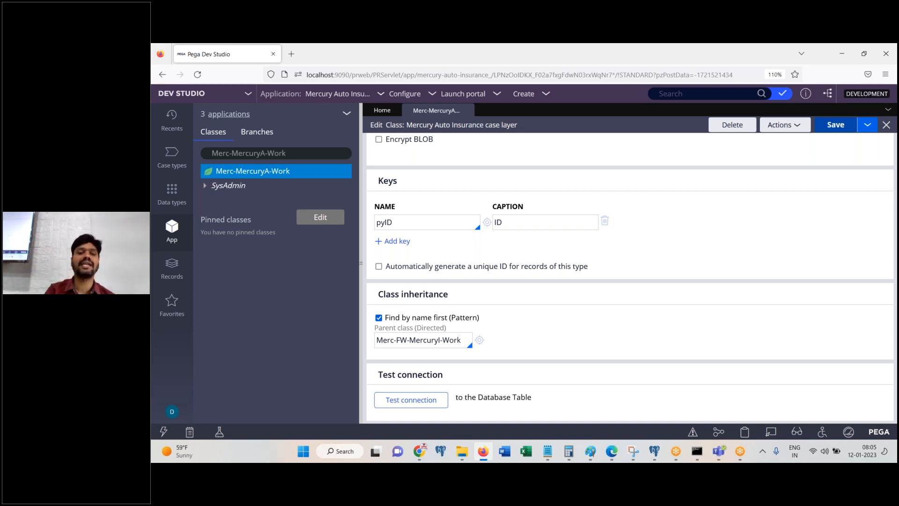
triple_click(457, 339)
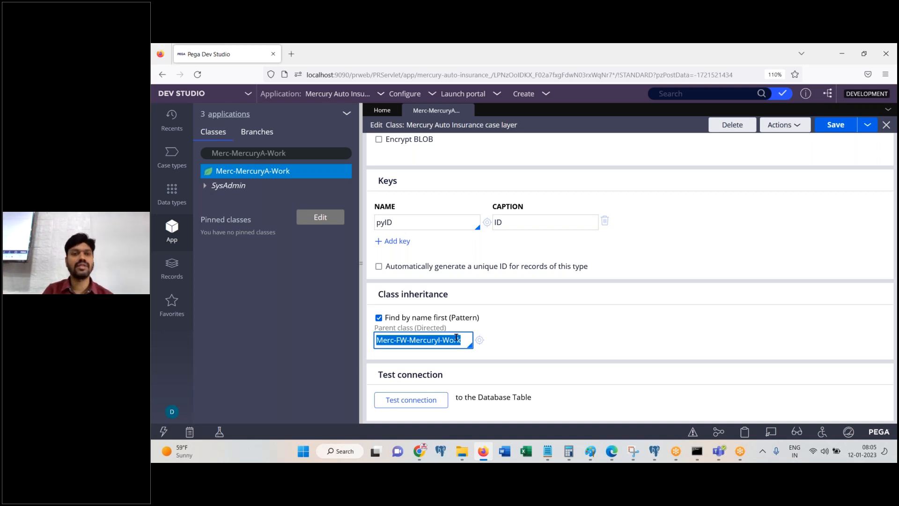
Step: Open the parent class Merc-FW-MercuryI-Work from the class's Parent class (Directed) field
left_click(281, 153)
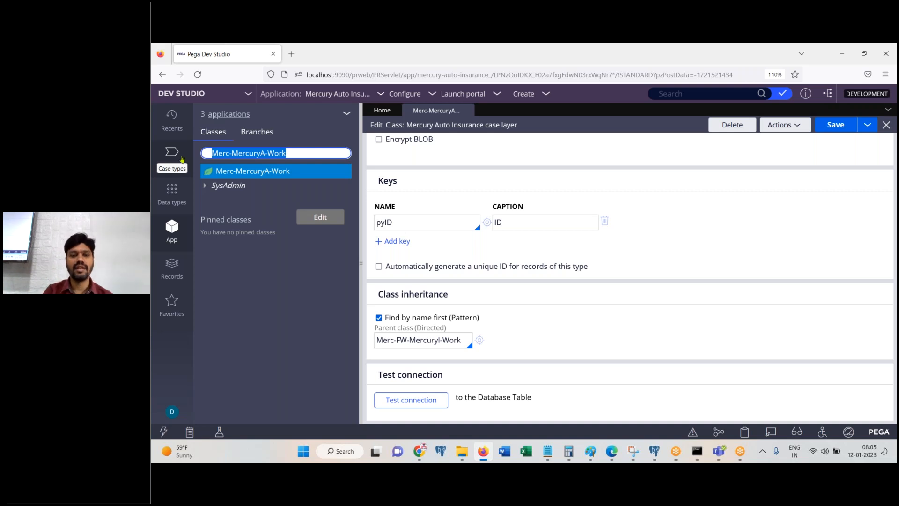
double_click(431, 338)
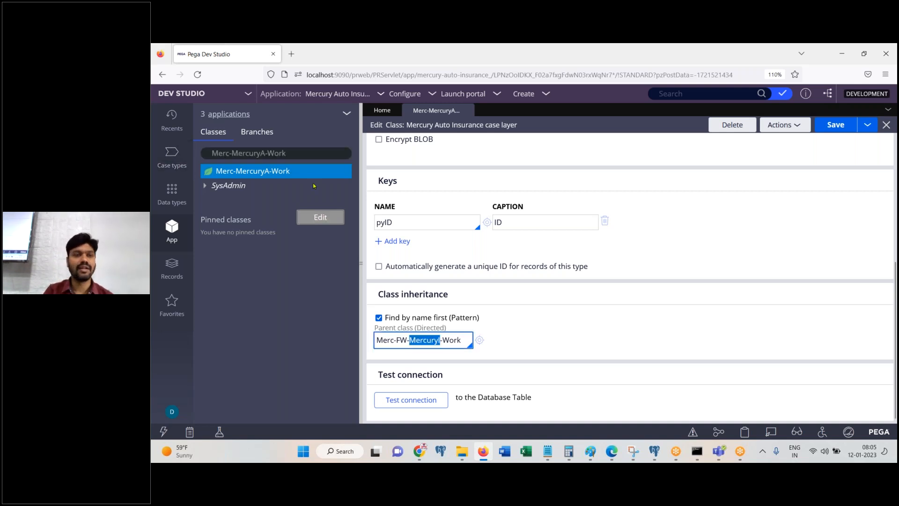
left_click(434, 332)
double_click(432, 339)
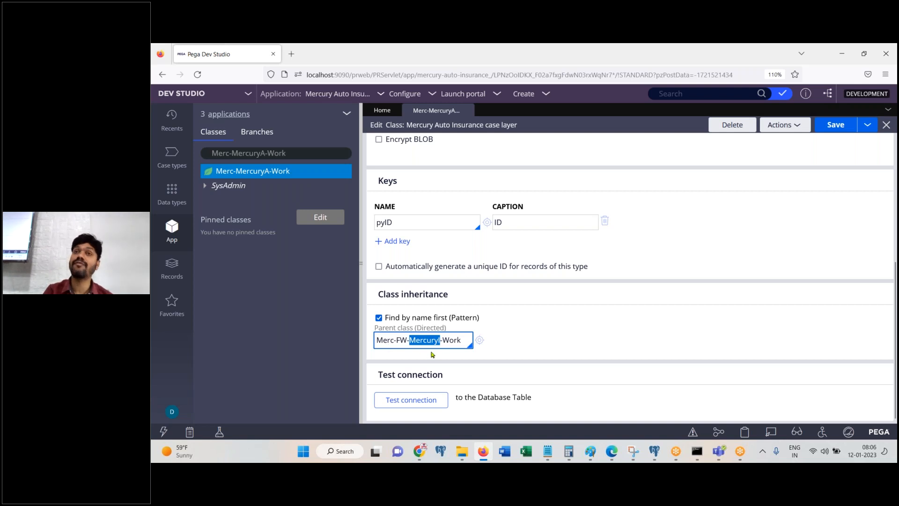
left_click(480, 340)
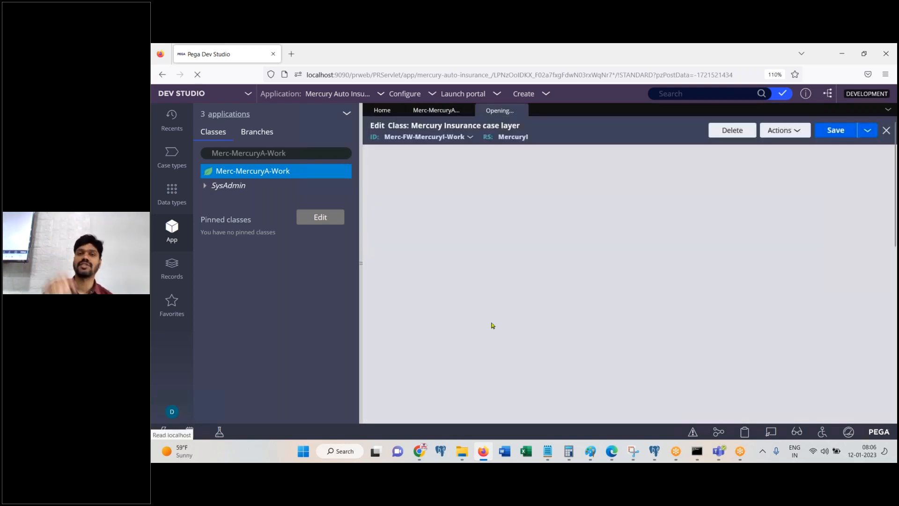
scroll(533, 341, "down", 4)
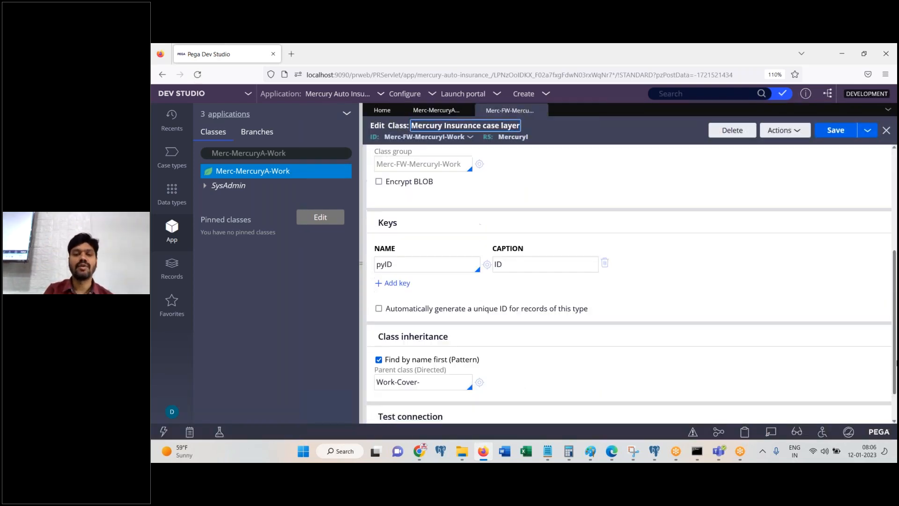
scroll(572, 318, "down", 1)
left_click(451, 343)
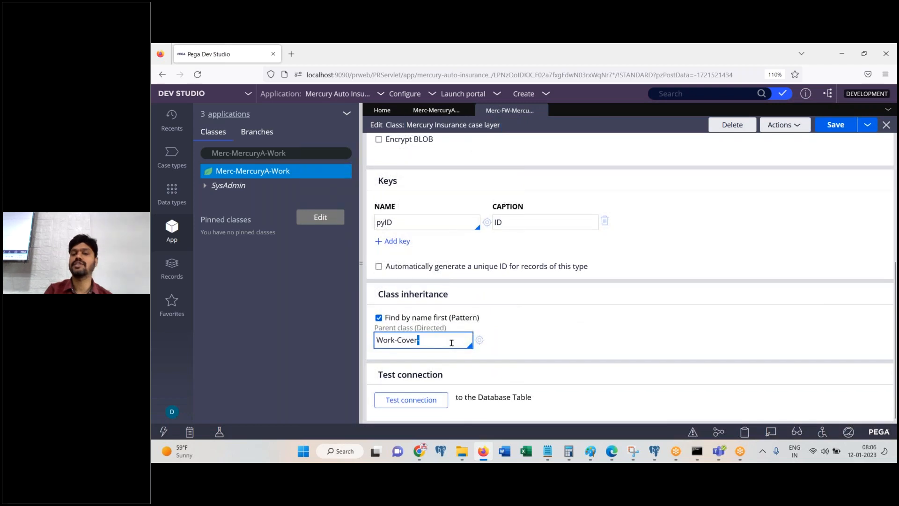
left_click(480, 340)
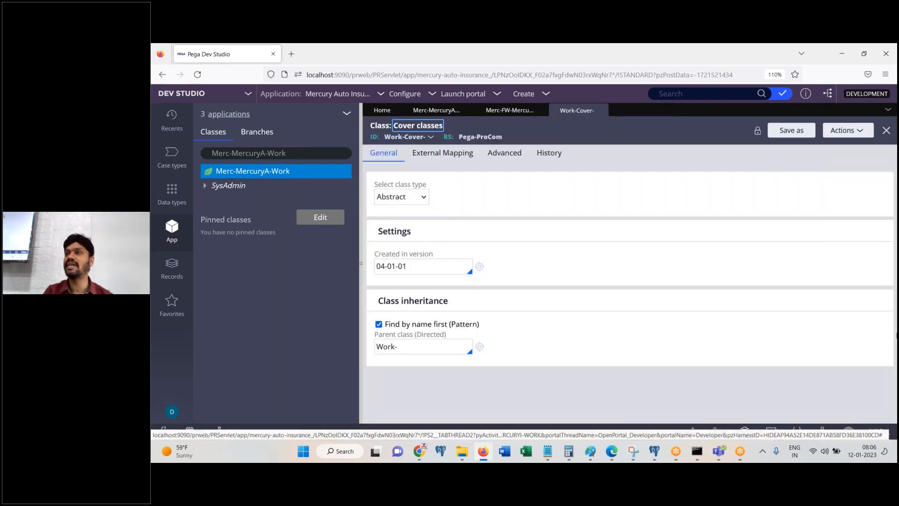
left_click(480, 346)
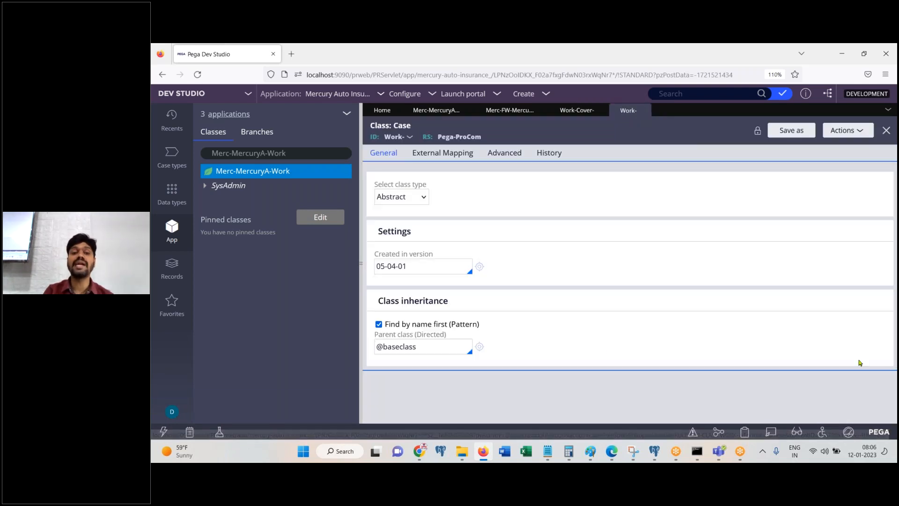
left_click(480, 347)
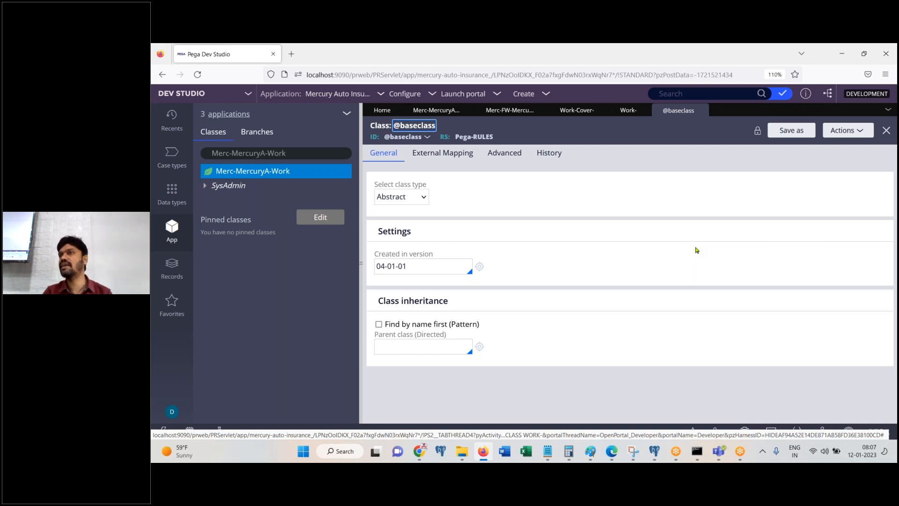
left_click(703, 61)
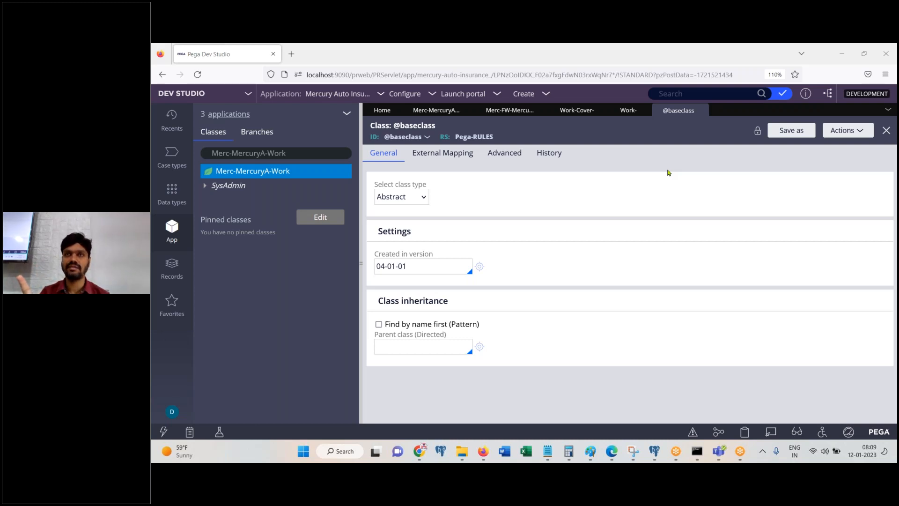
left_click(508, 111)
Step: Revisit the Merc-FW class and its Work-Cover- parent, then Close All open records
left_click(437, 110)
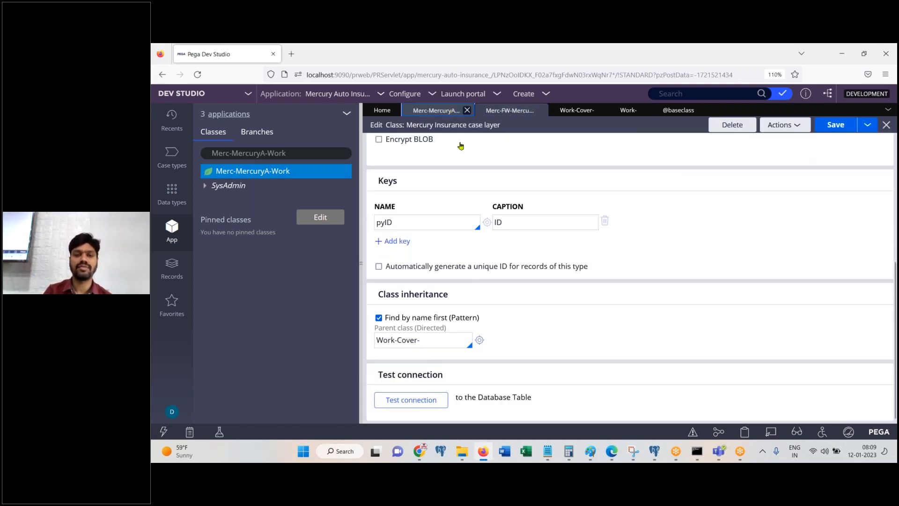
double_click(424, 340)
left_click(440, 341)
left_click(478, 340)
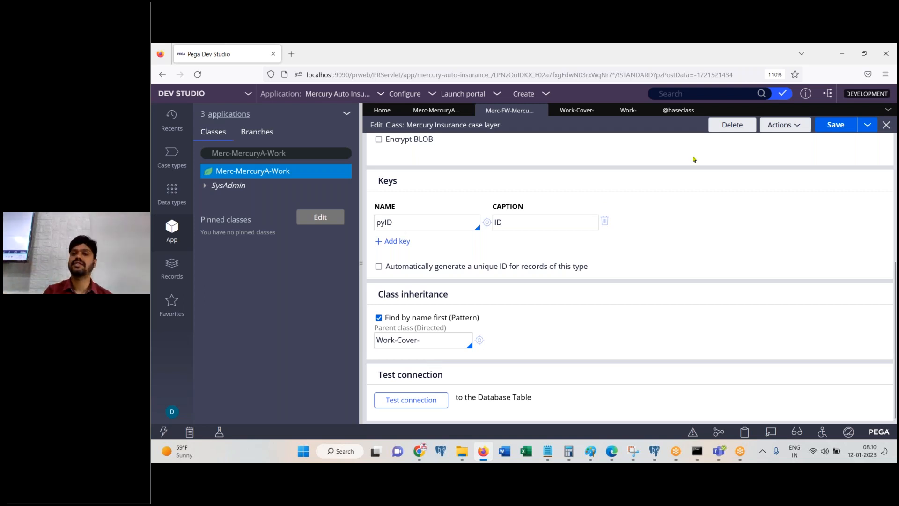
left_click(888, 109)
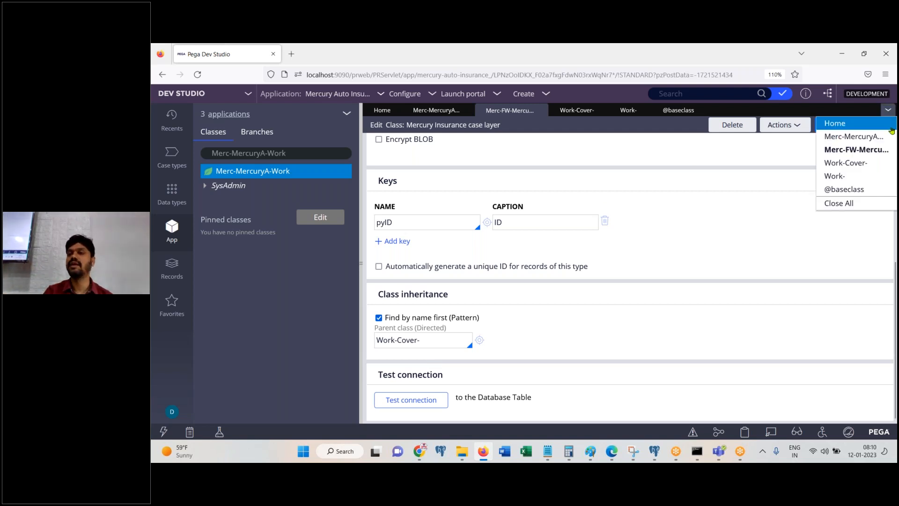
left_click(864, 202)
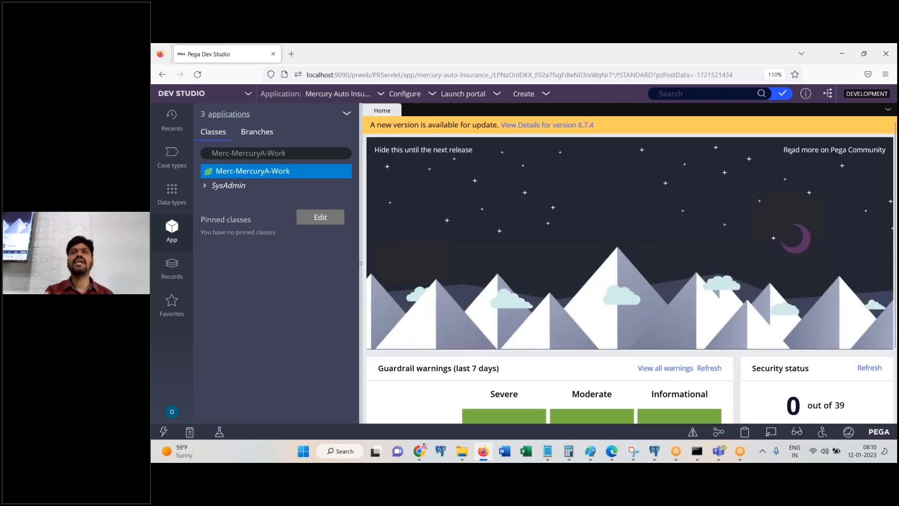